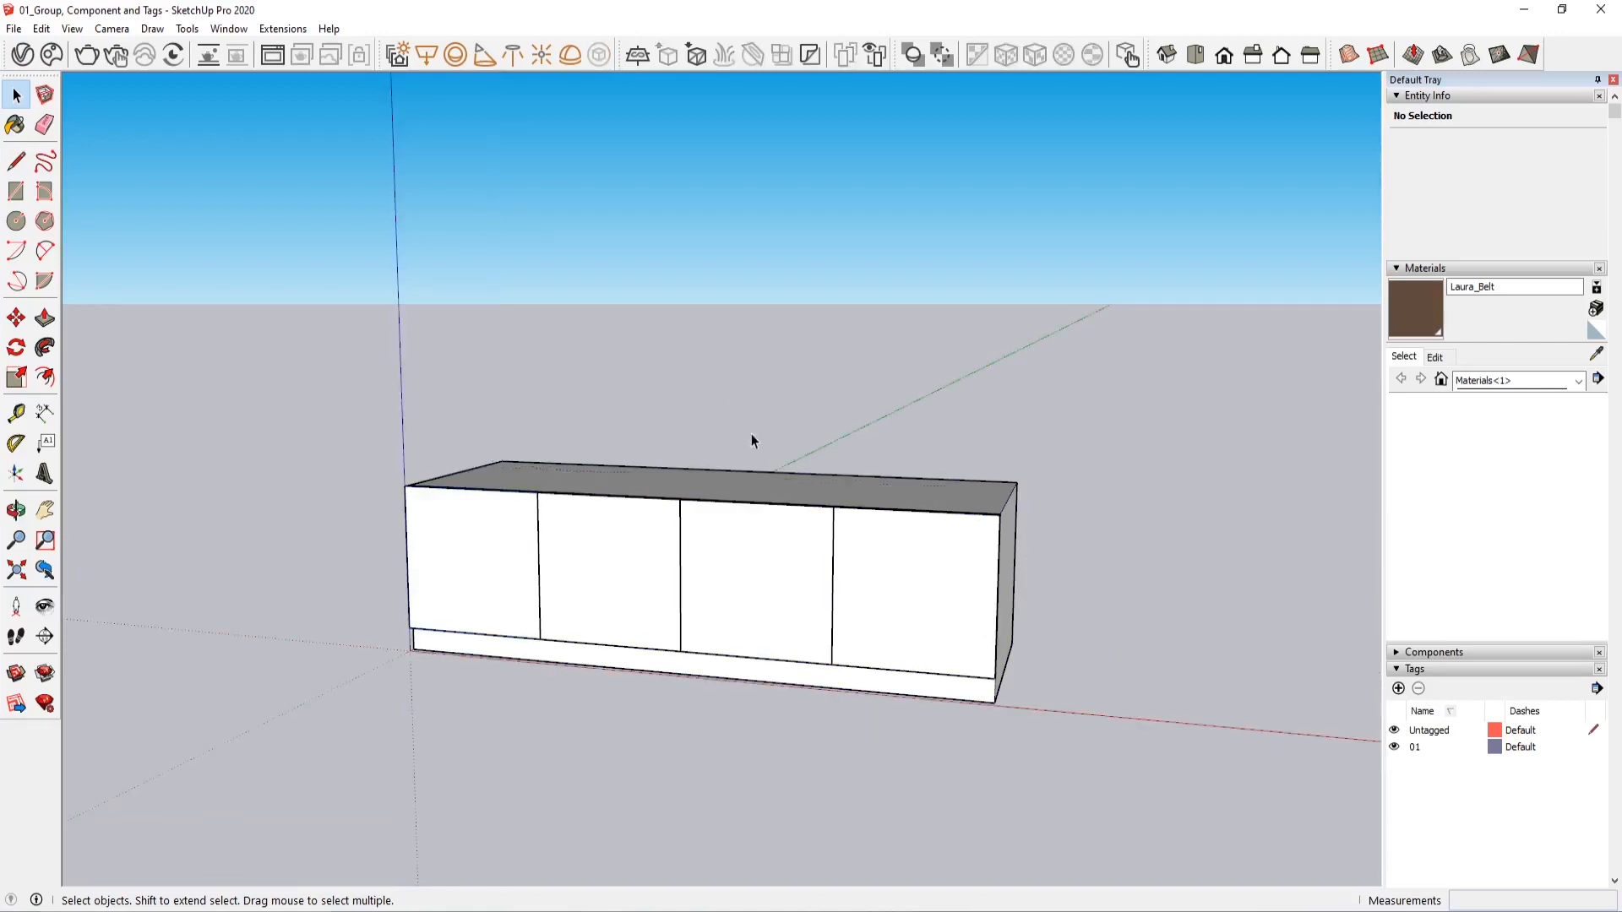
Examine the cabinet group's nested parts by opening it for editing, then leave the group
middle_click_drag(752, 434, 389, 524)
left_click(724, 495)
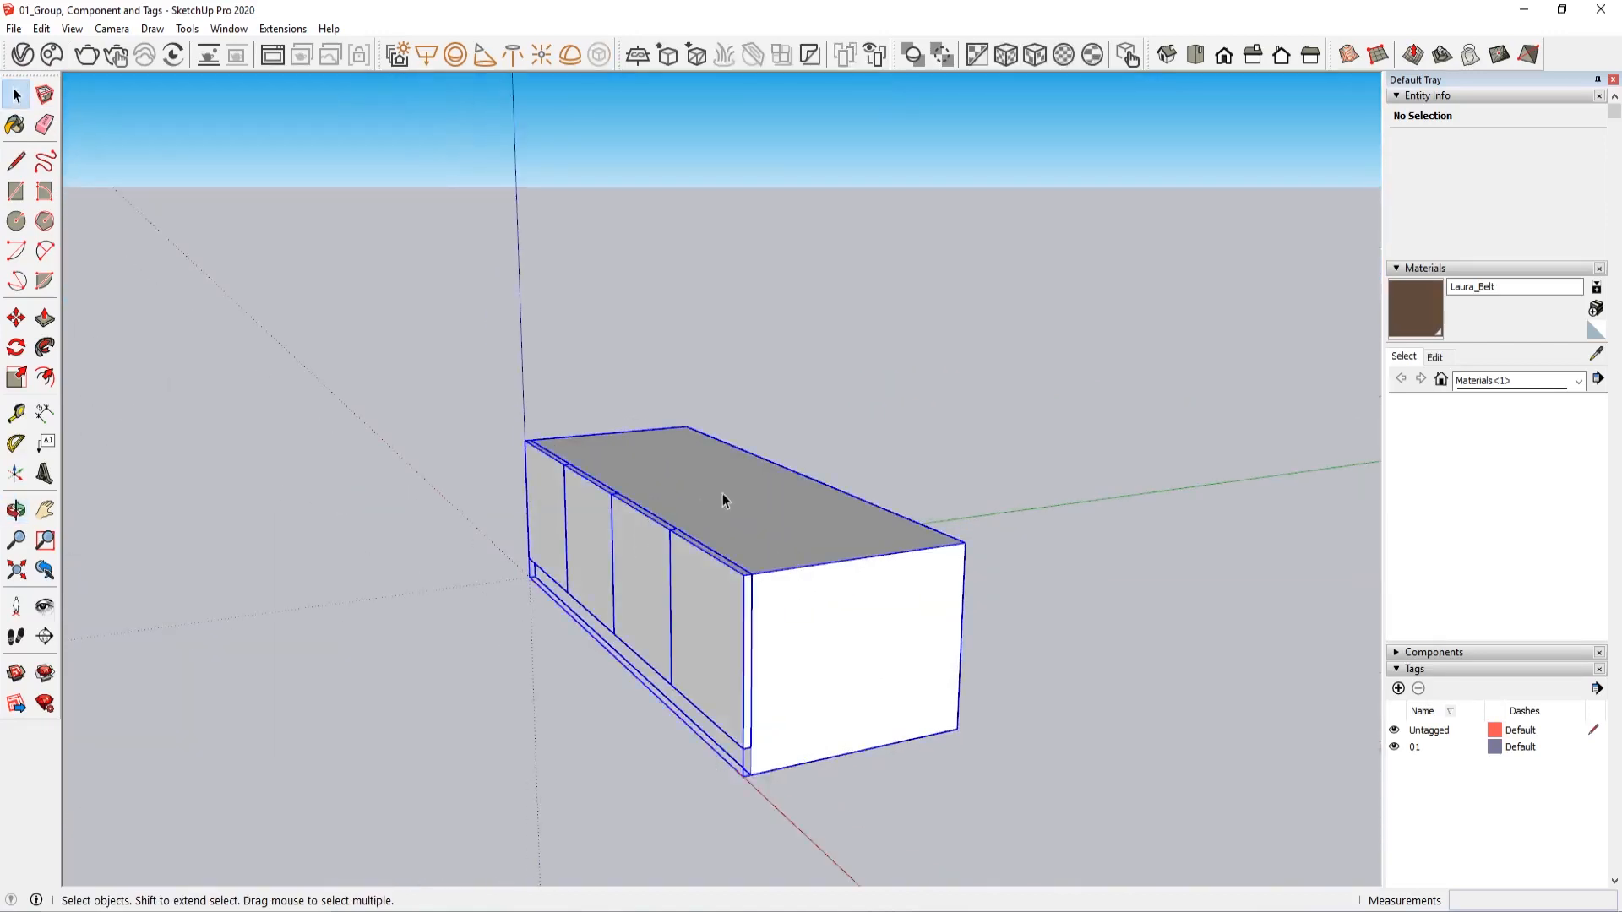
double_click(786, 545)
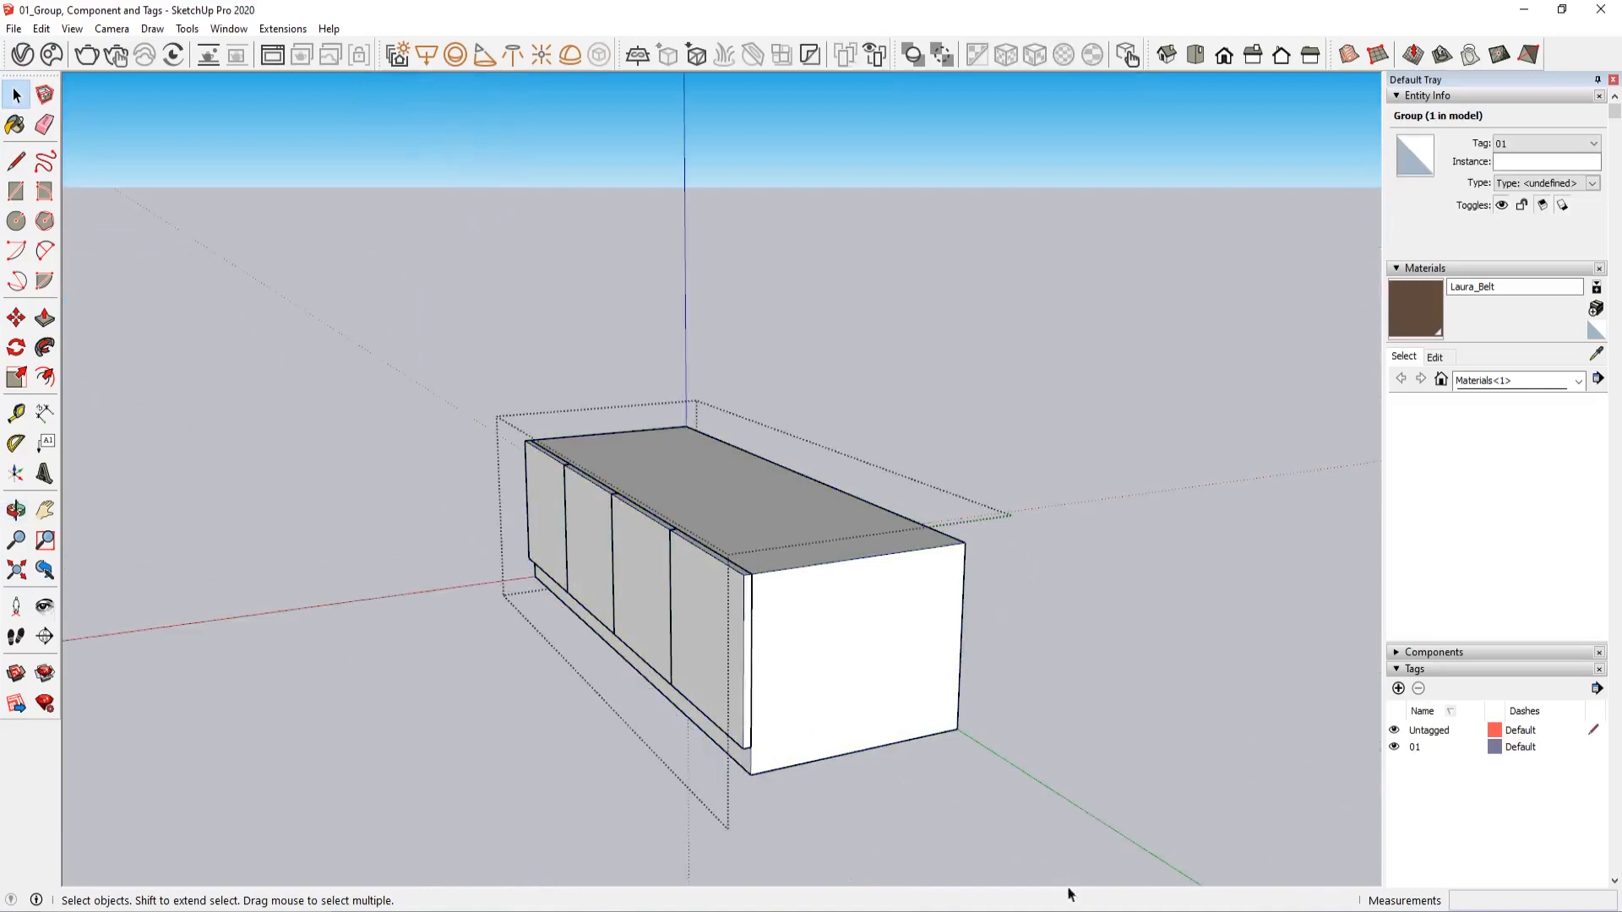
triple_click(740, 600)
left_click(876, 403)
left_click(875, 403)
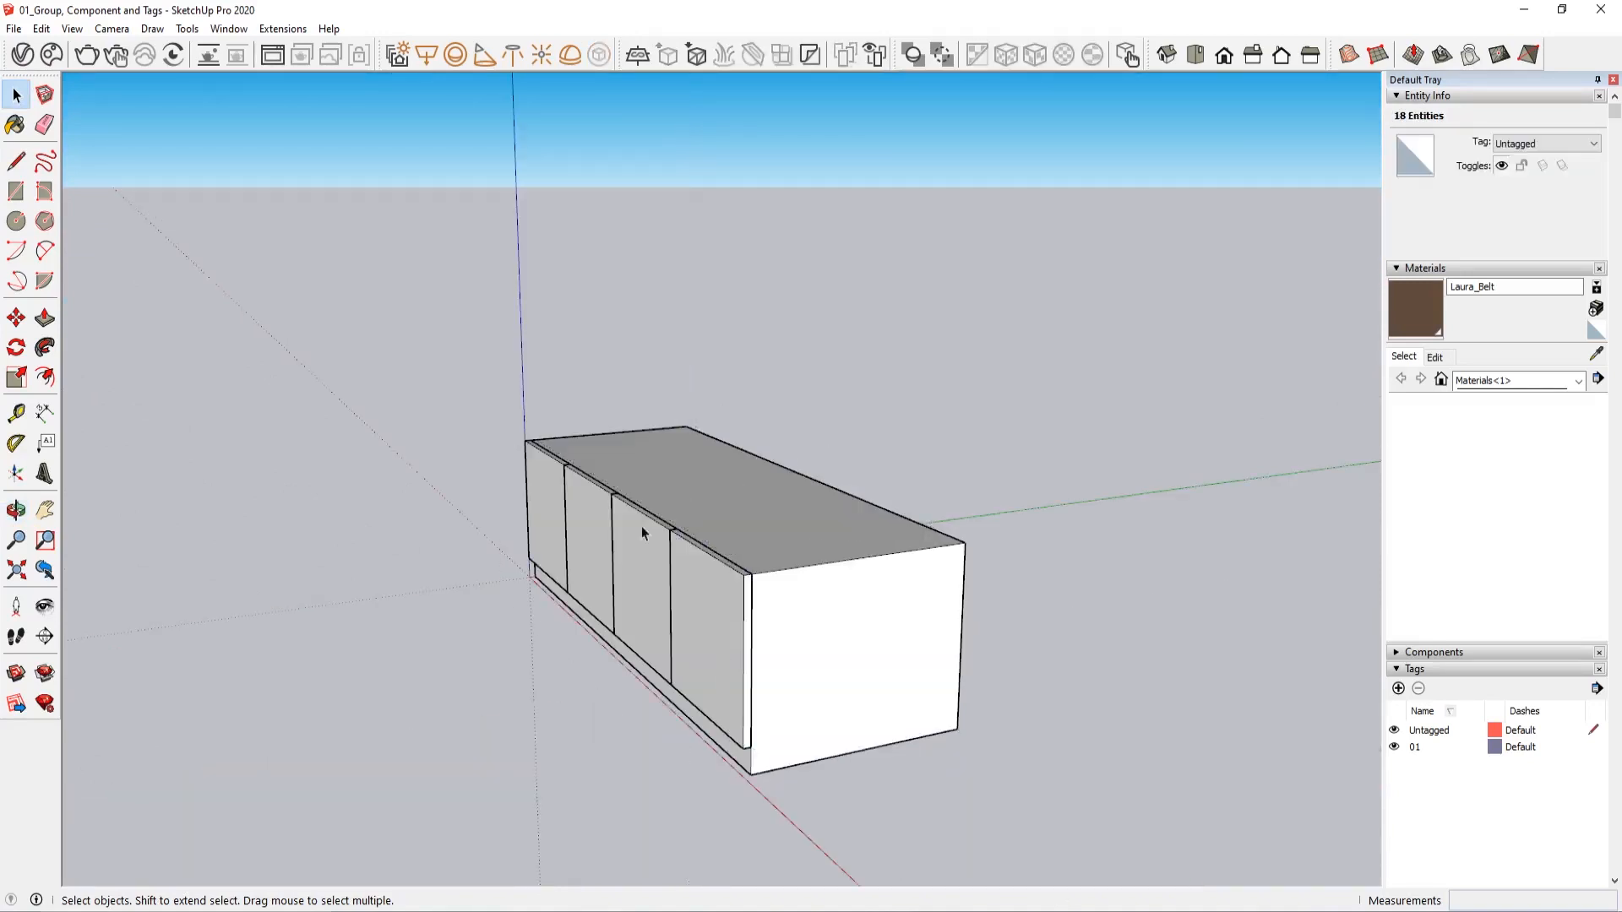
Copy the cabinet group 6' along the red axis
middle_click_drag(641, 532, 688, 645)
scroll(620, 678, "up", 3)
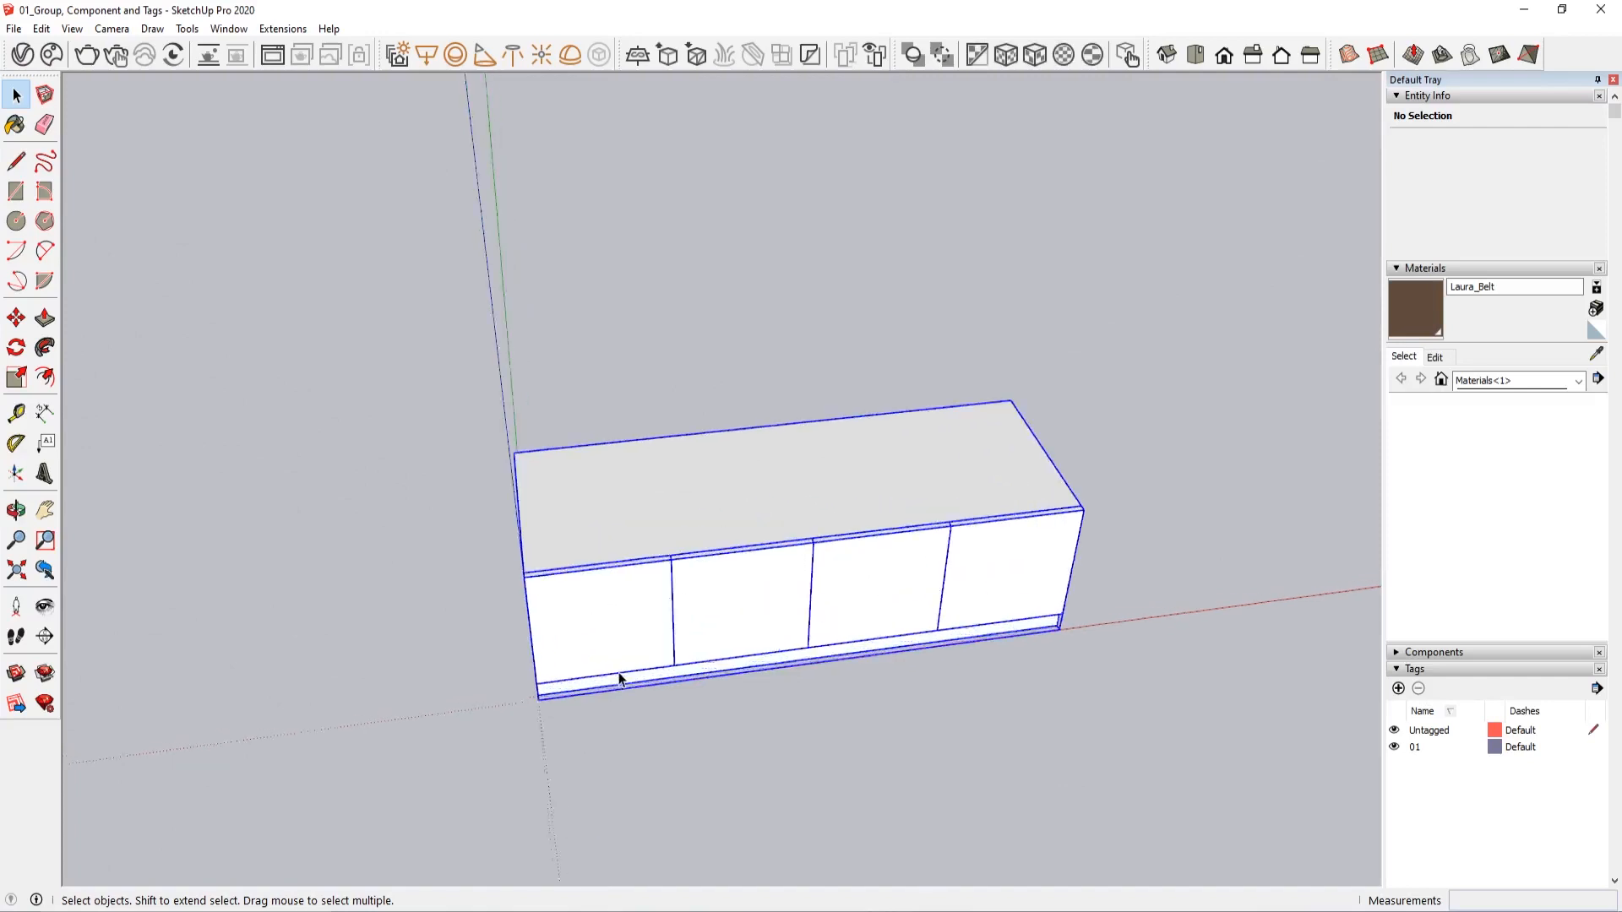
left_click(619, 679)
scroll(630, 732, "up", 2)
key("m")
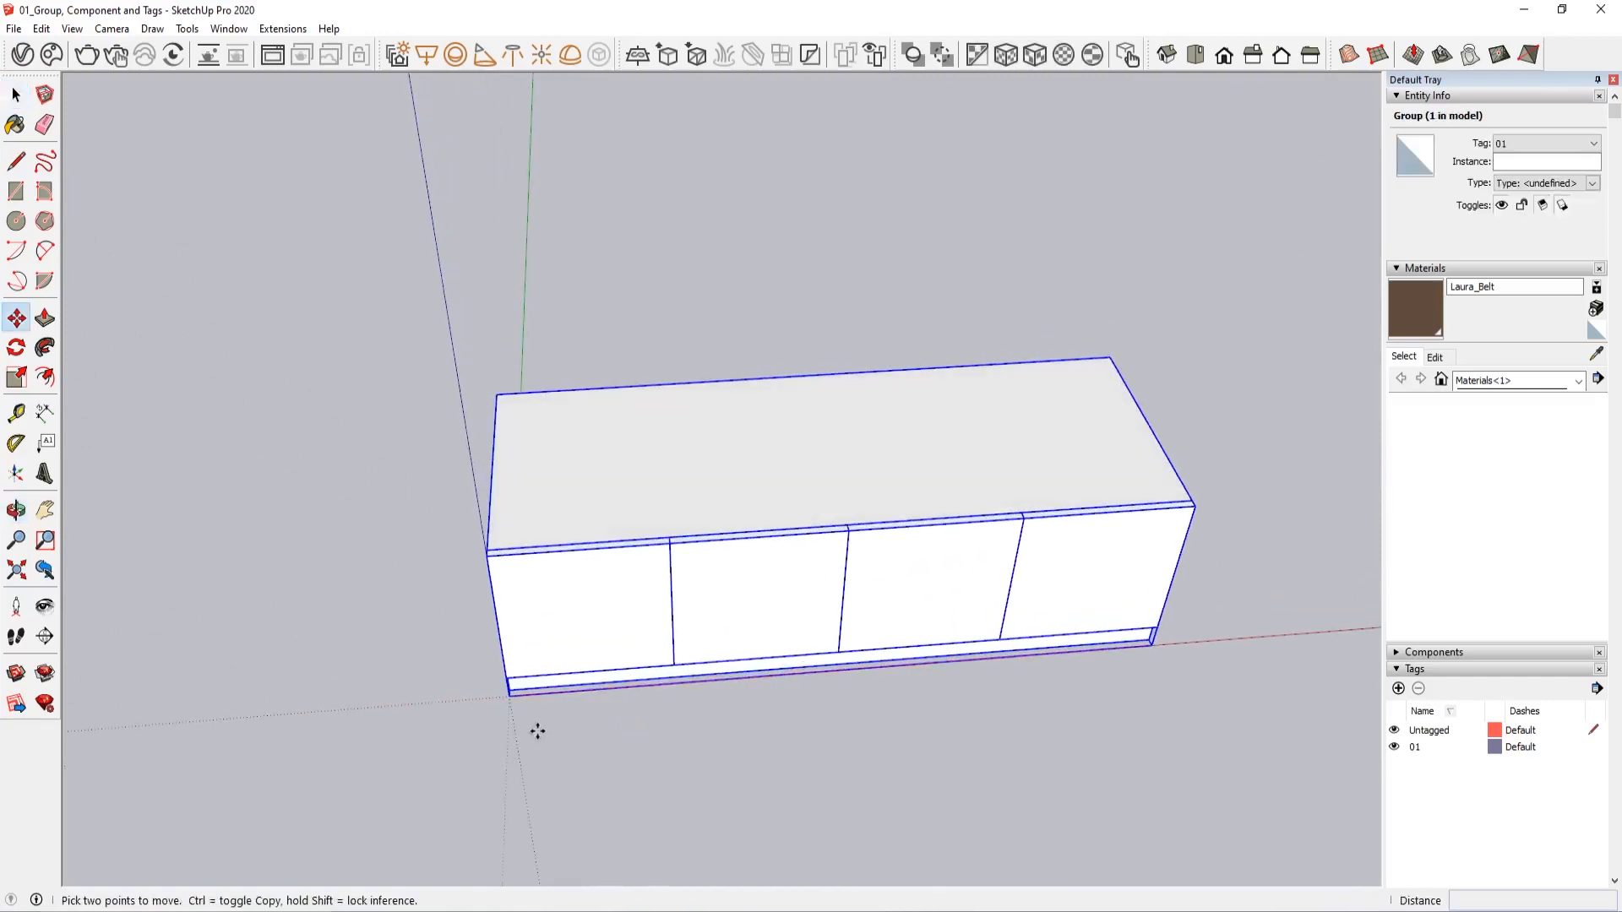
key("ctrl")
left_click(538, 731)
key("Escape")
middle_click_drag(934, 715, 296, 486)
middle_click_drag(384, 541, 461, 622)
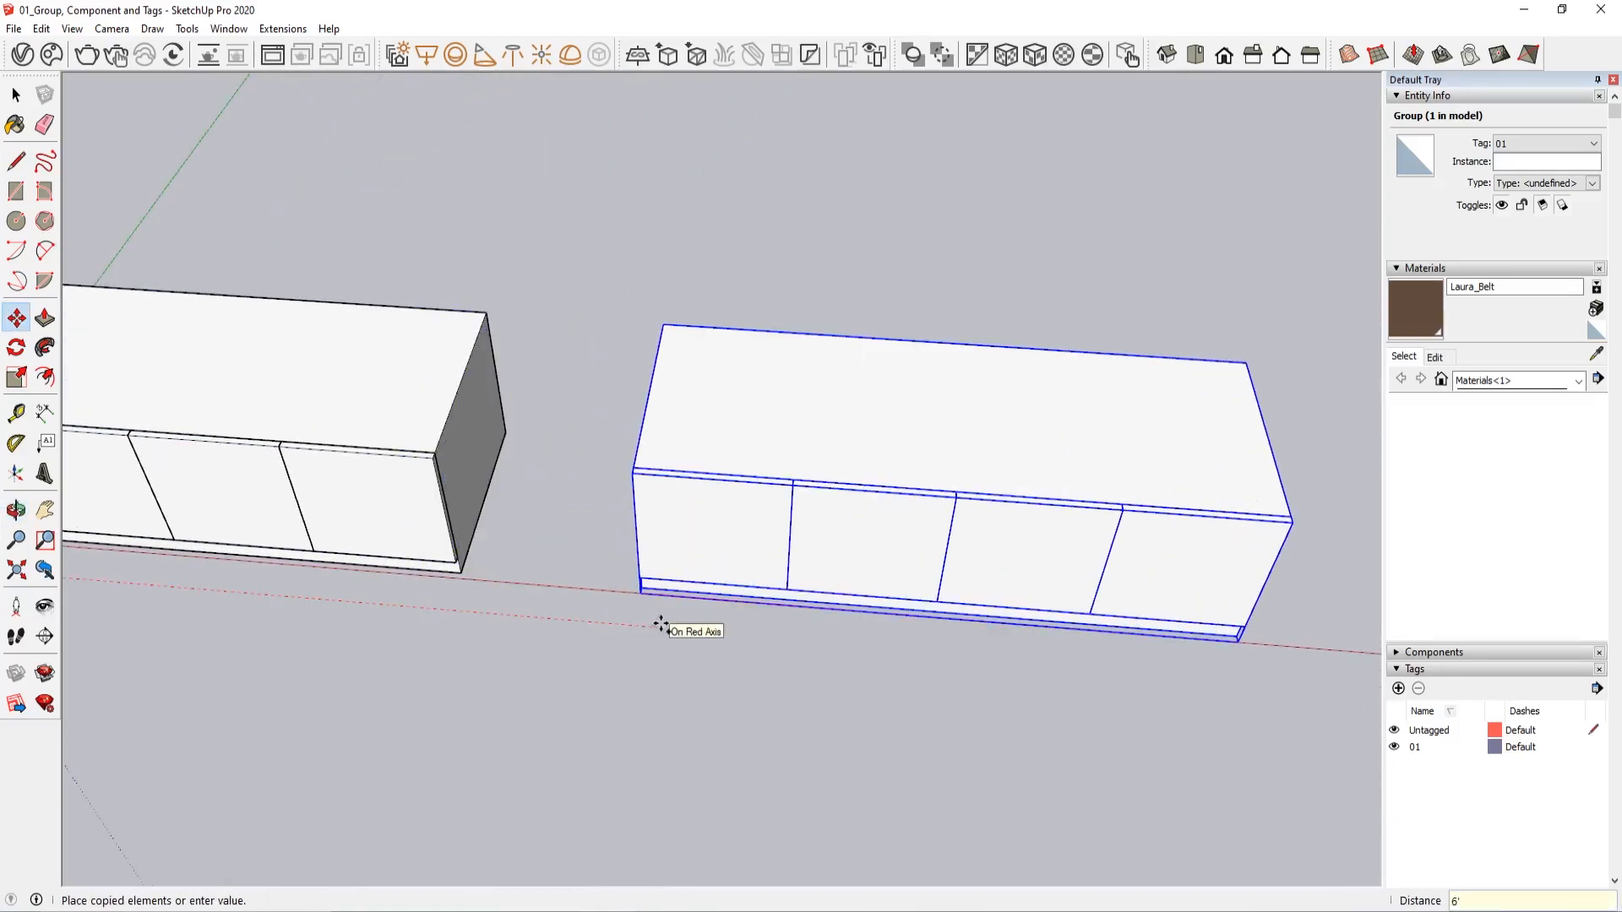
key("Return")
key("space")
Explode the copied cabinet group into its separate parts
scroll(649, 615, "down", 2)
left_click(1148, 648)
middle_click_drag(1149, 648, 778, 433)
left_click(777, 433)
right_click(778, 433)
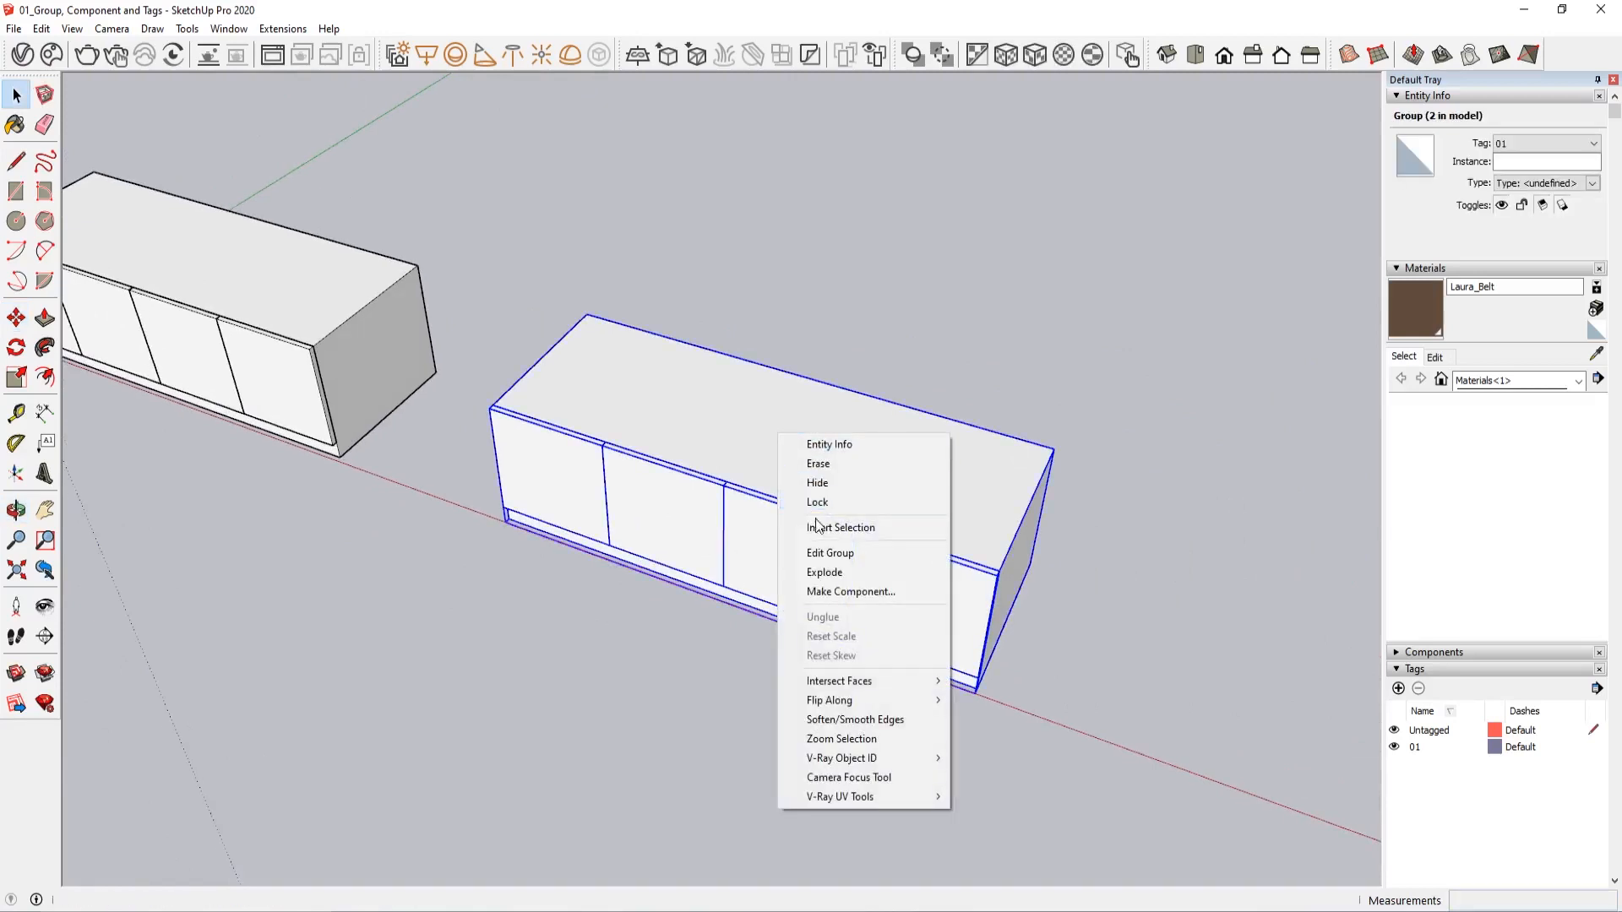
left_click(865, 572)
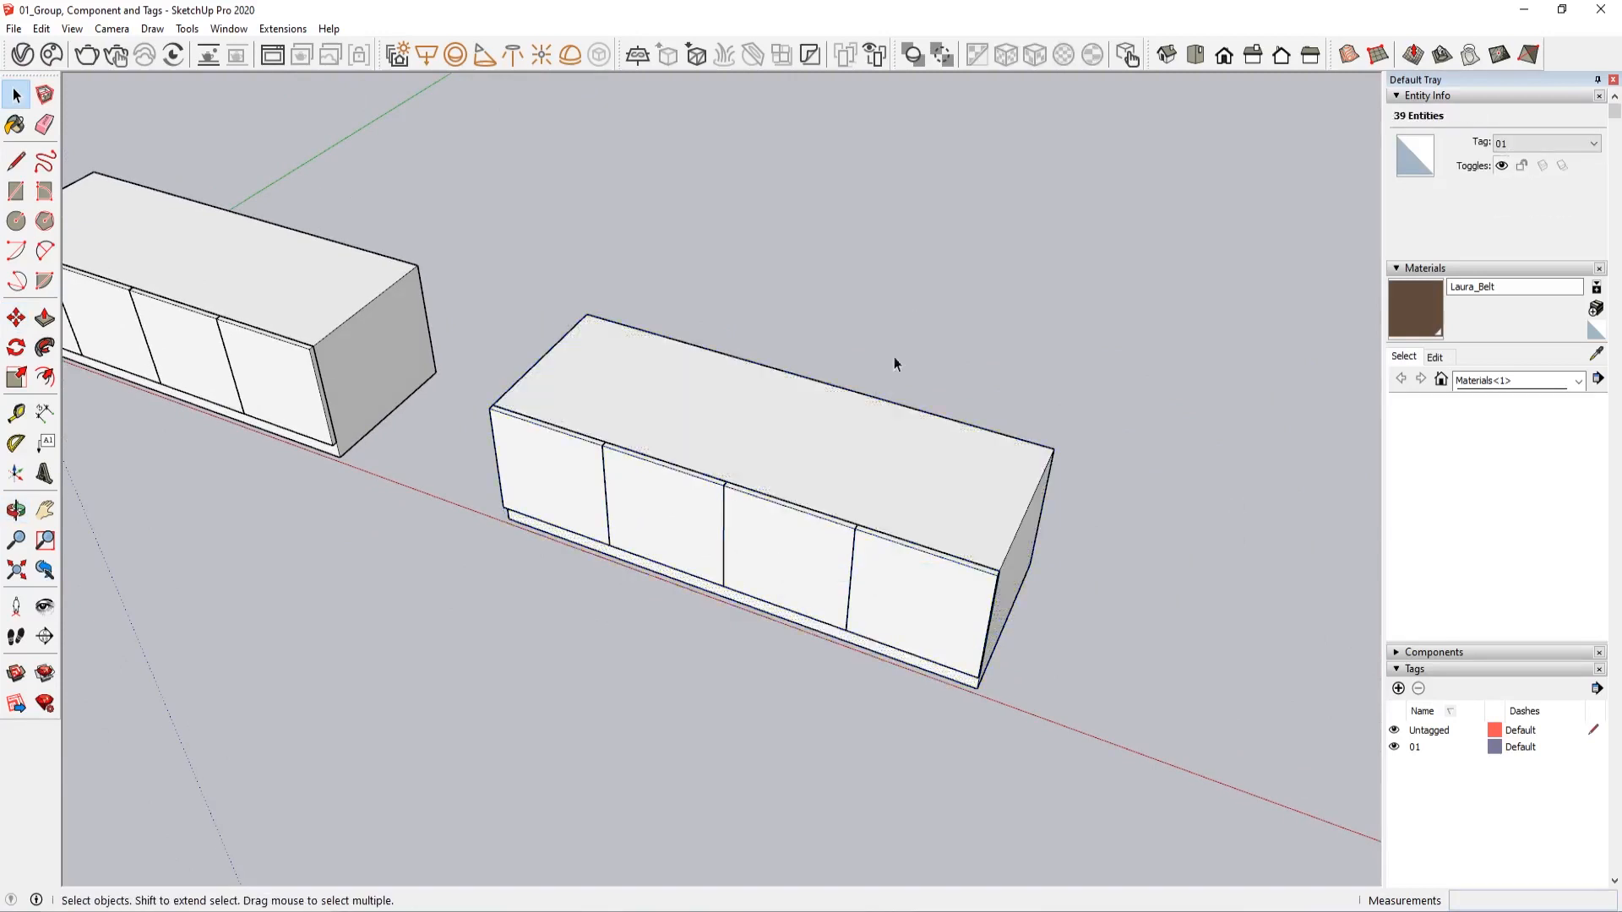
left_click(894, 364)
Delete three doors from the copied cabinet, keeping only the door nearest the original cabinet
middle_click_drag(894, 364, 926, 609)
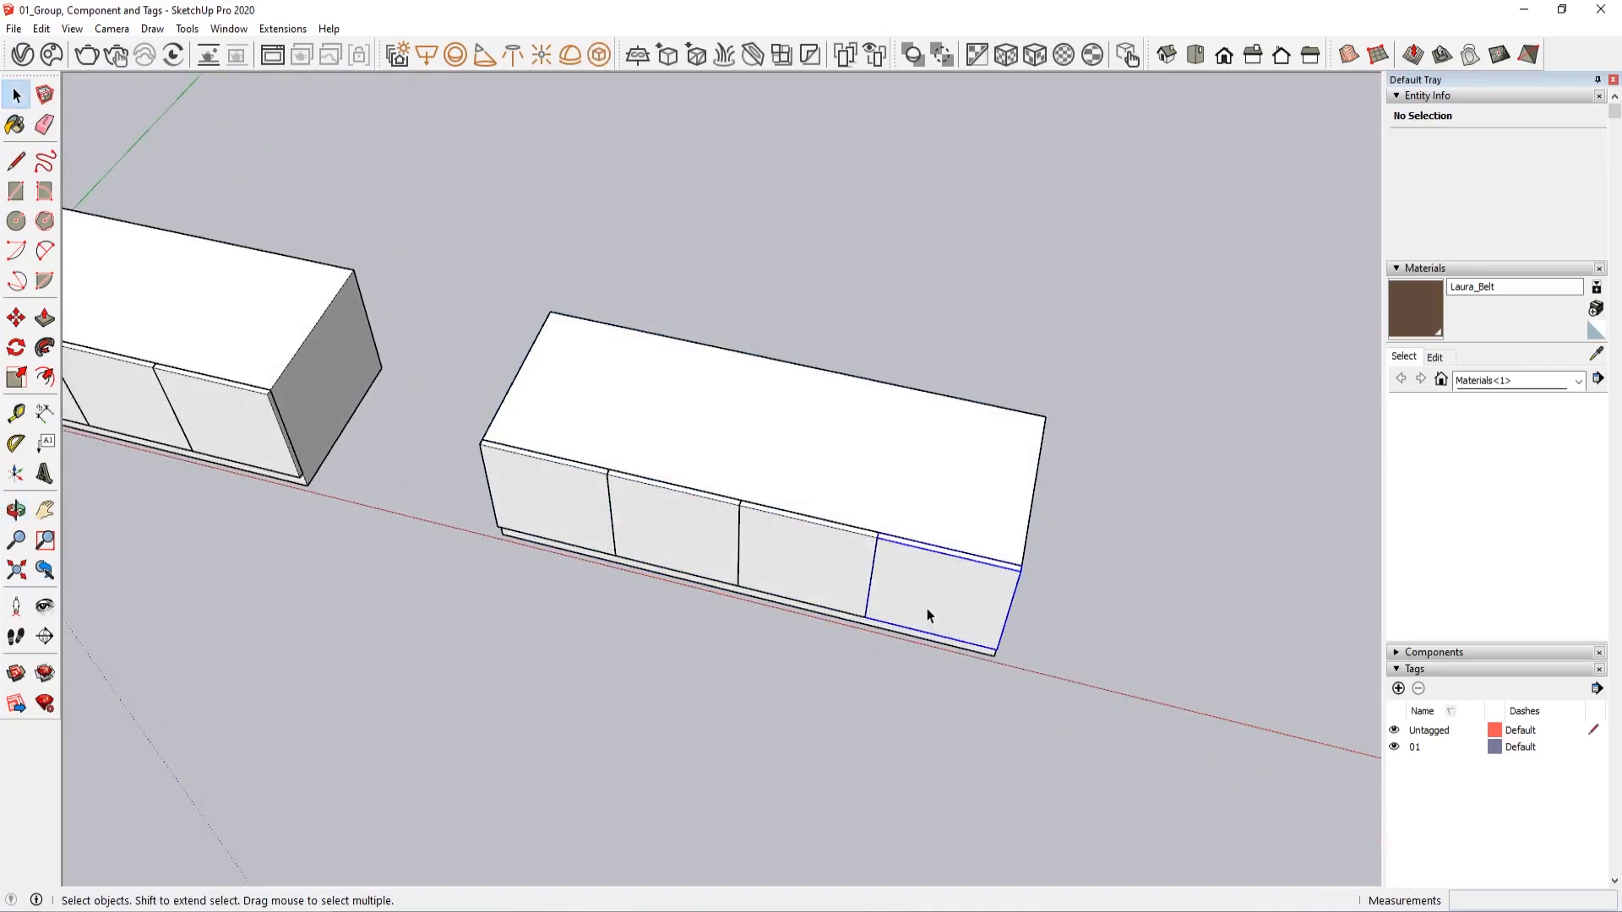
left_click(926, 609)
left_click(697, 530, "shift")
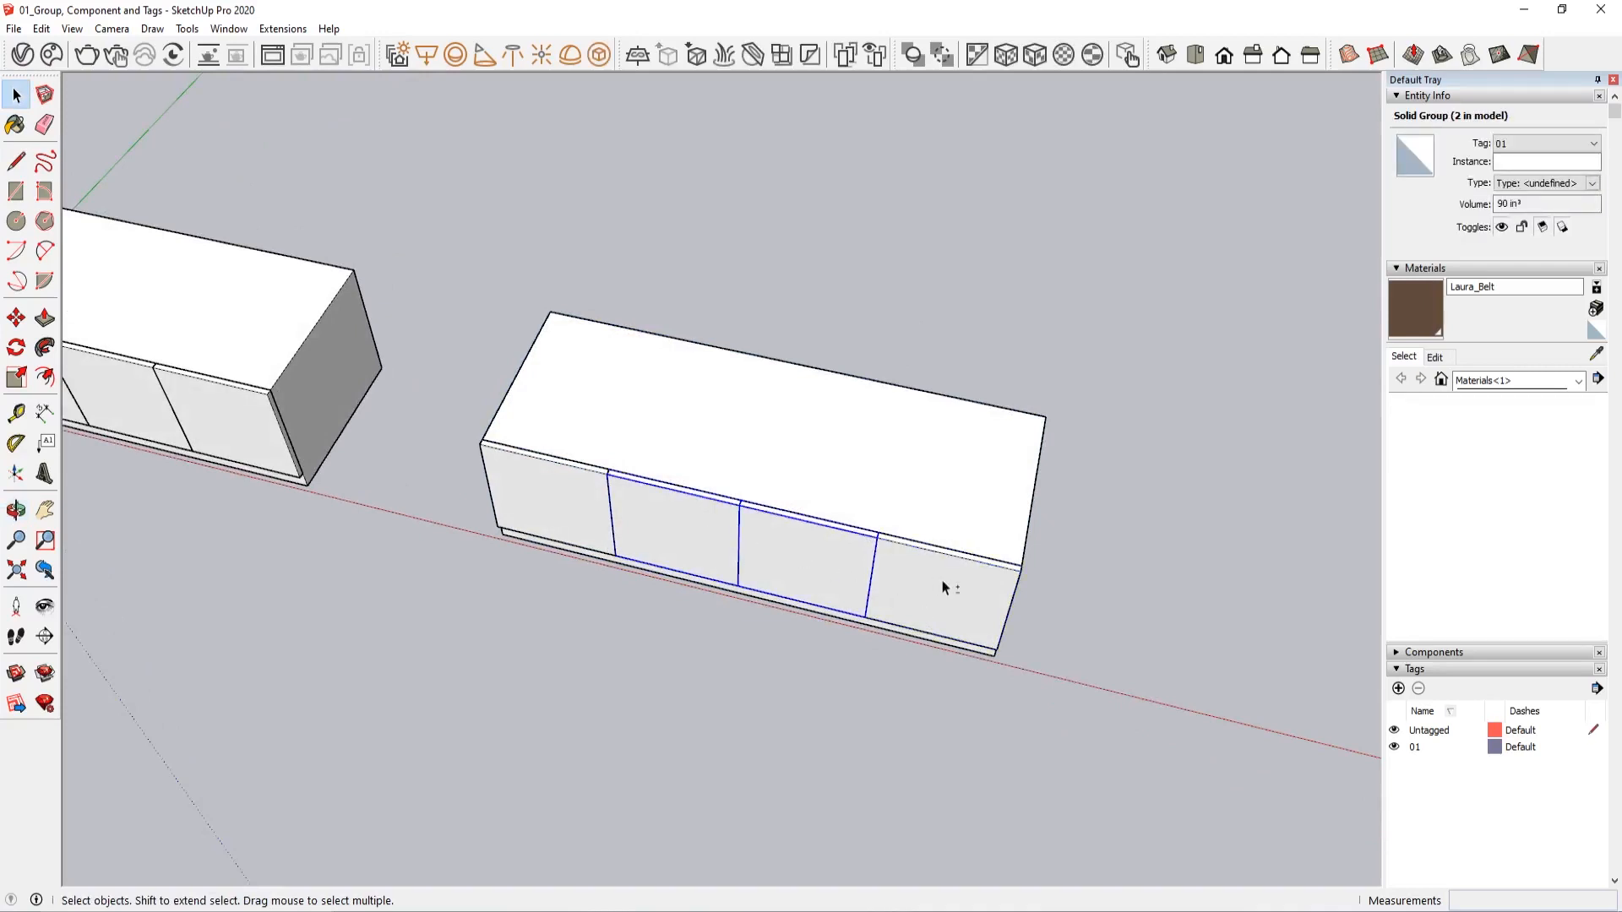
left_click(938, 581, "shift")
key("Delete")
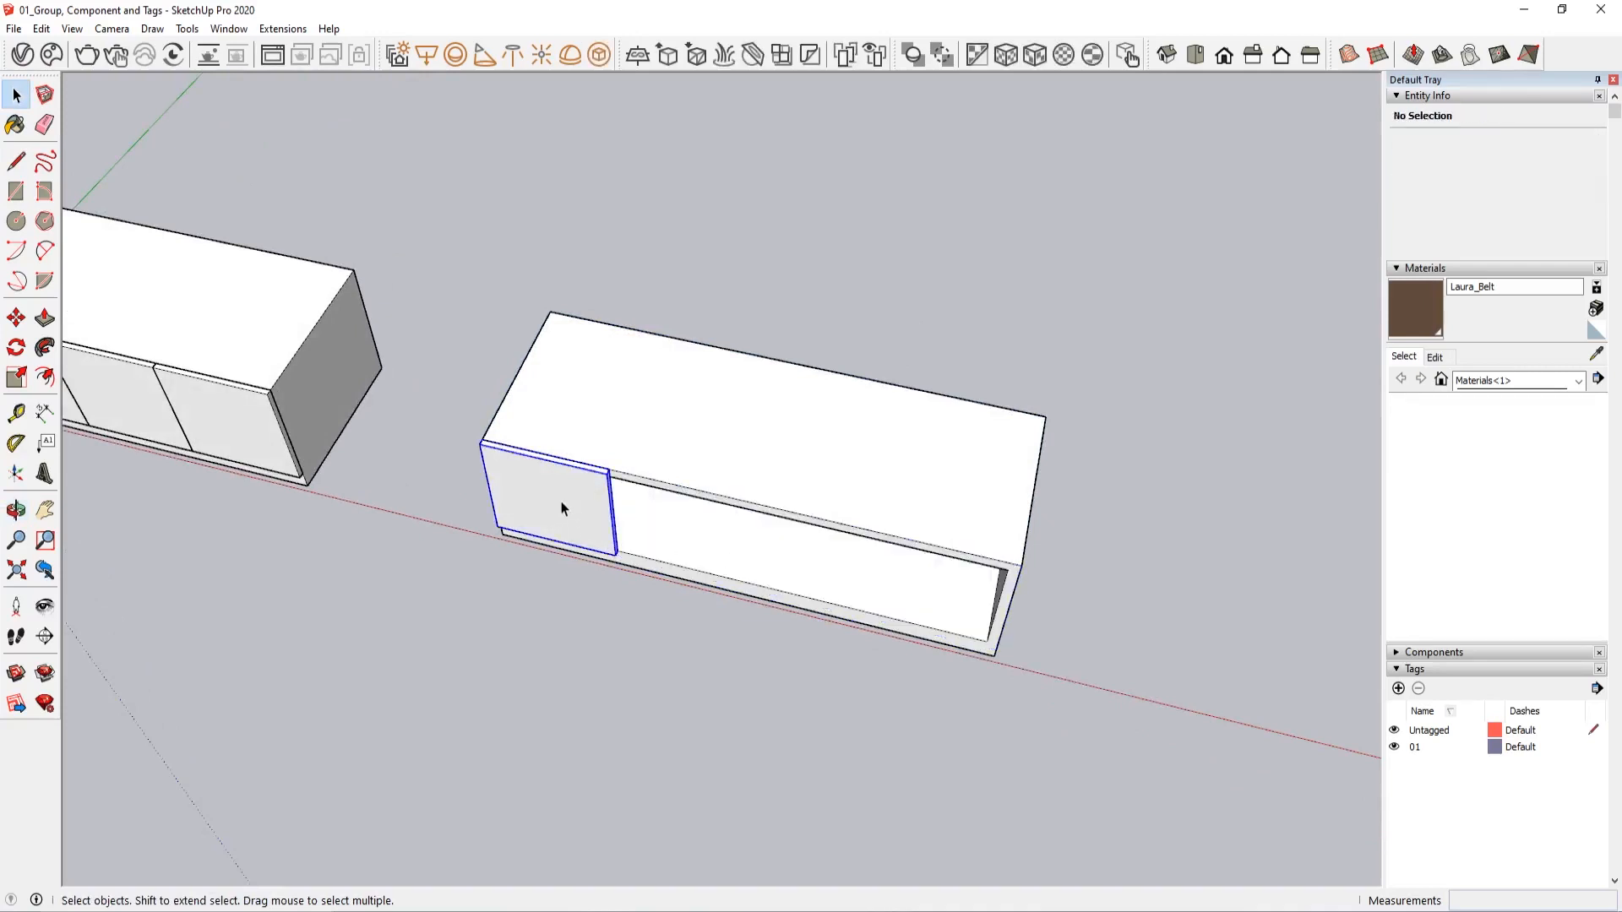
left_click(562, 507)
right_click(561, 508)
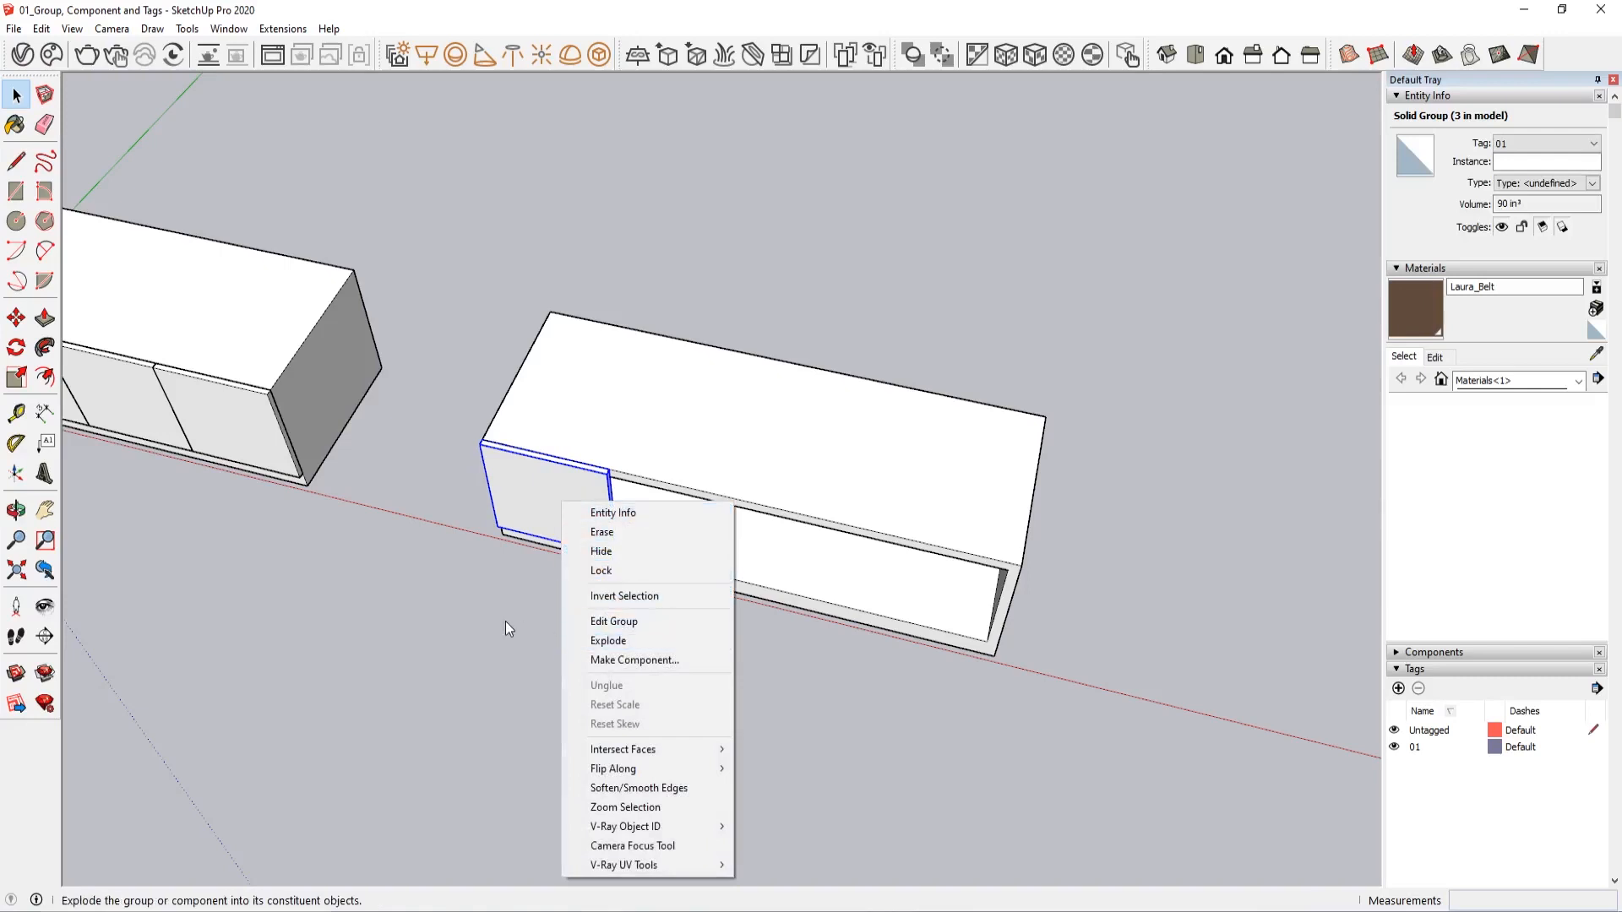
left_click(530, 568)
Group the copied cabinet's loose body geometry, leaving out the remaining door
triple_click(629, 434)
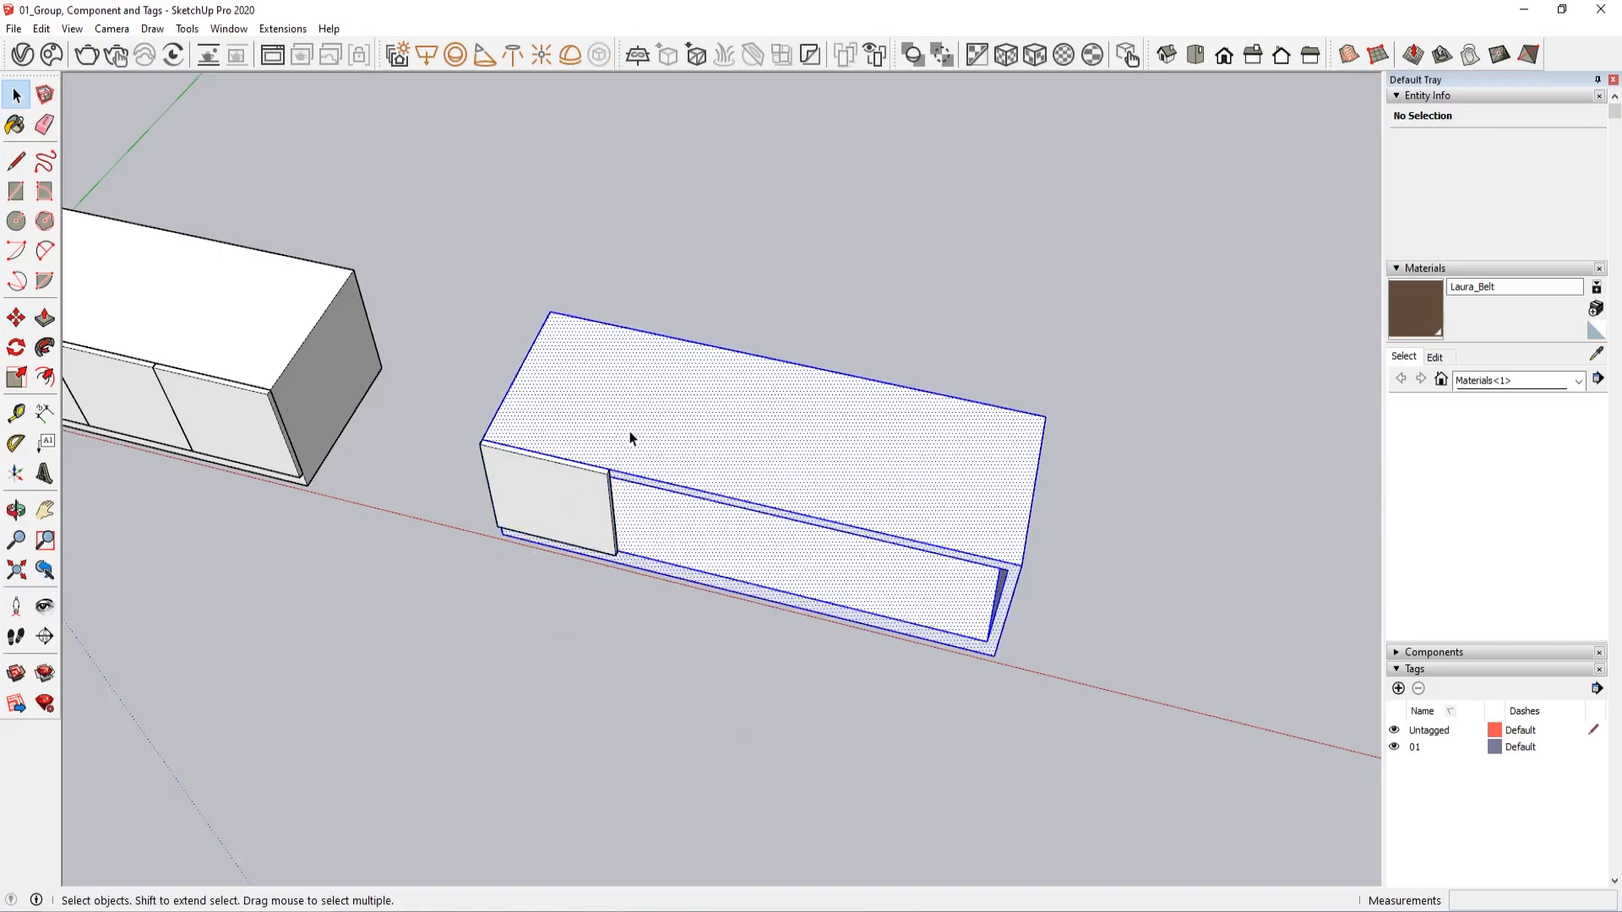
scroll(636, 585, "up", 2)
scroll(635, 590, "down", 1)
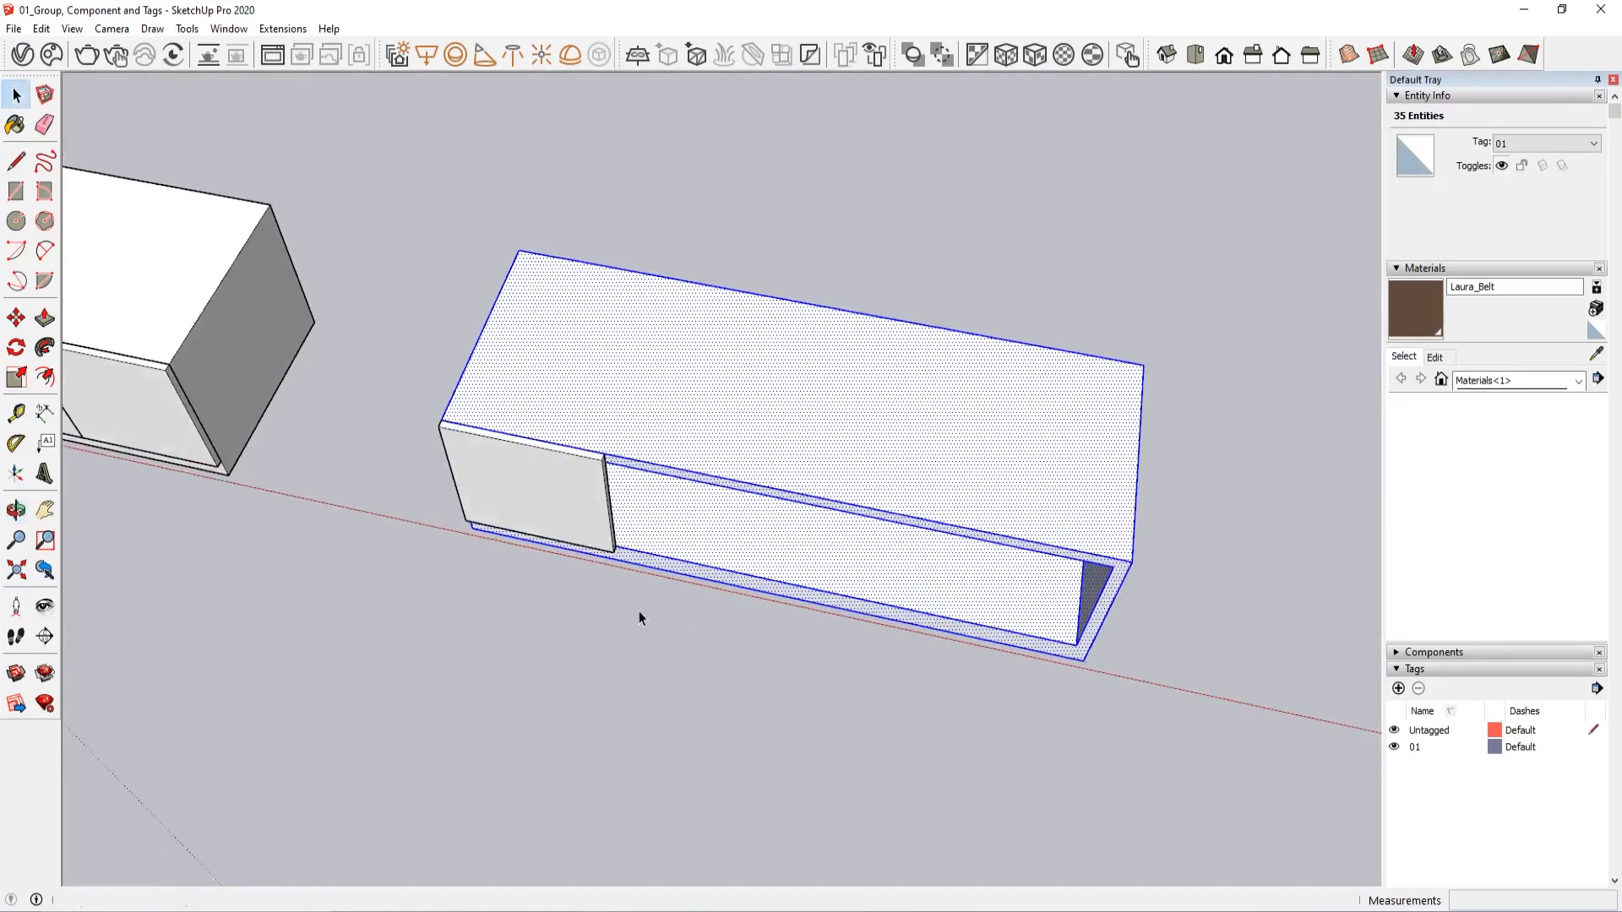
right_click(635, 414)
left_click(689, 562)
left_click(752, 184)
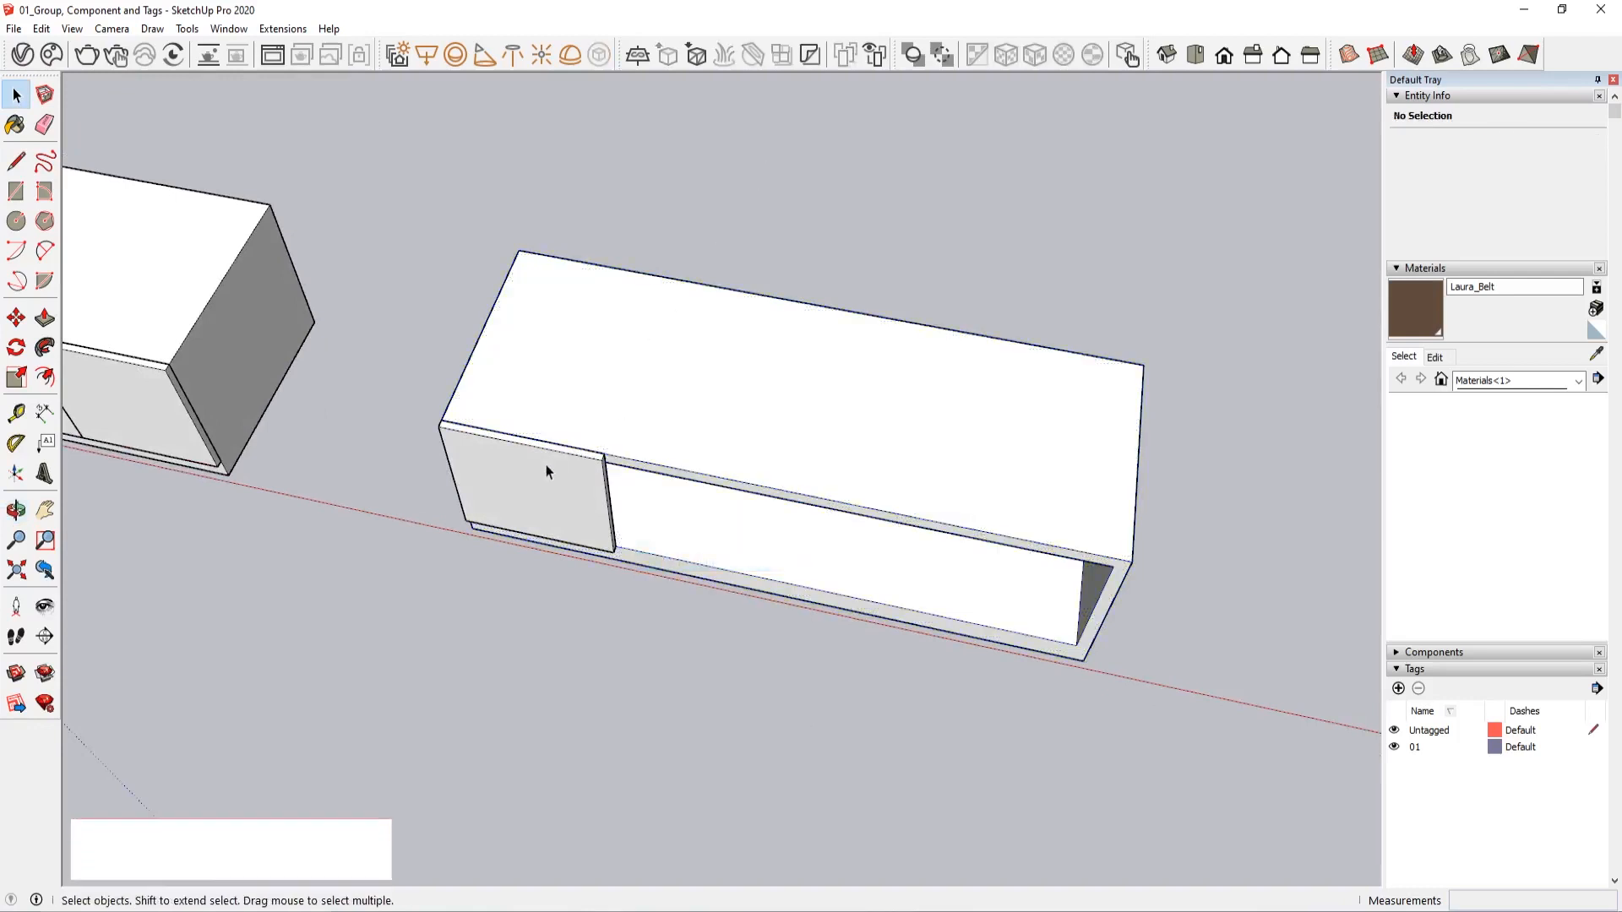
Explode the remaining door's group and turn its geometry into a component with the default settings
right_click(550, 467)
left_click(622, 598)
right_click(560, 484)
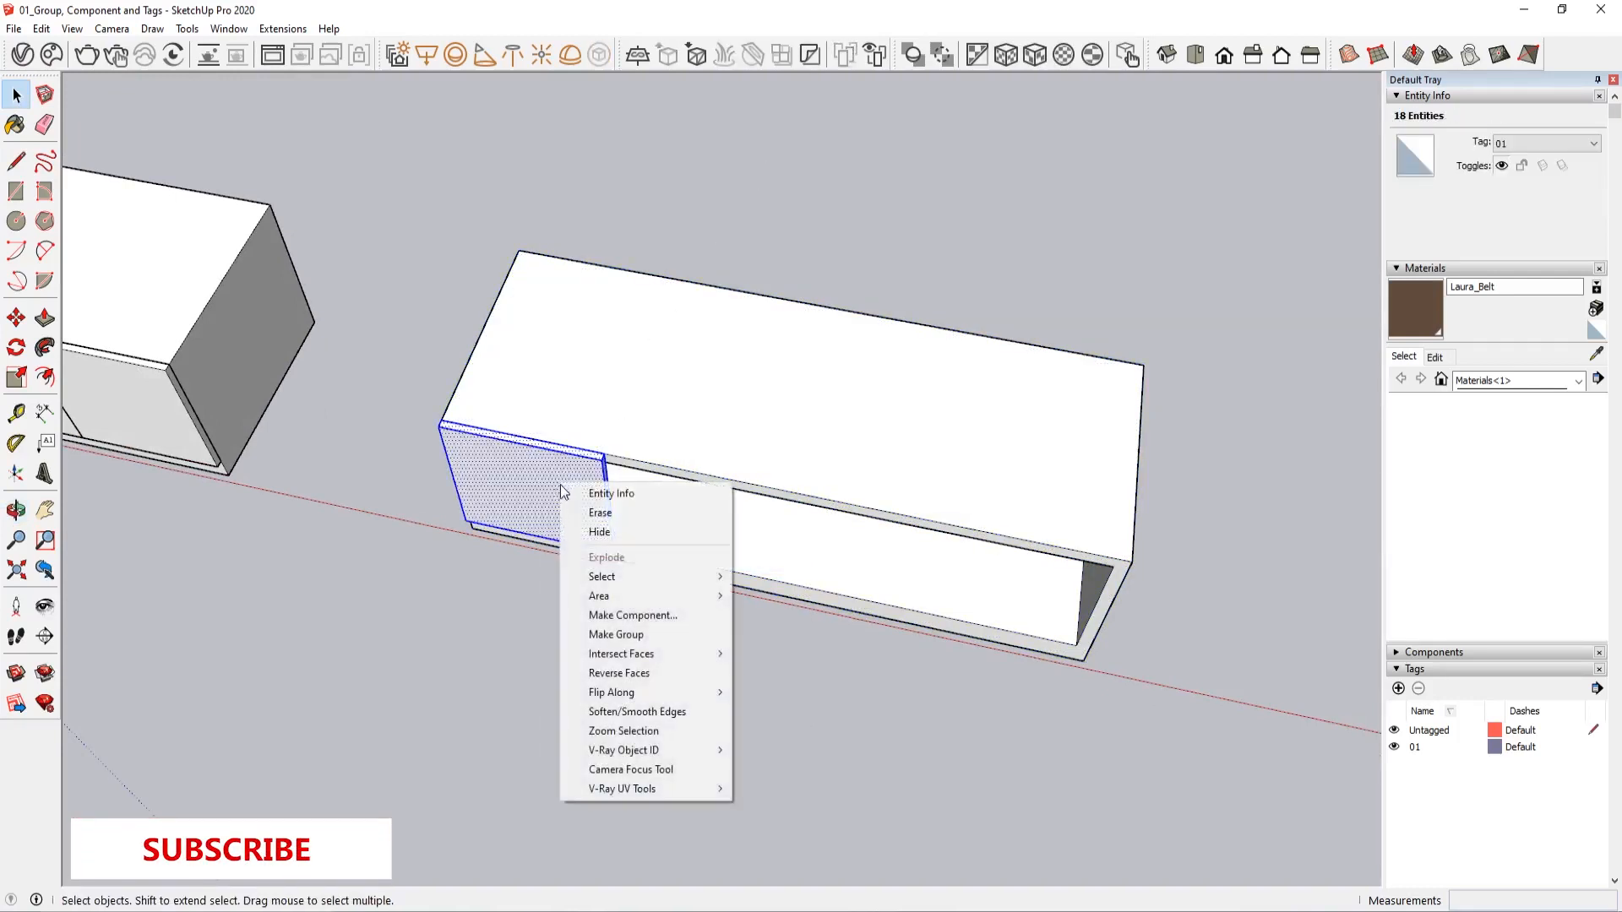
left_click(625, 613)
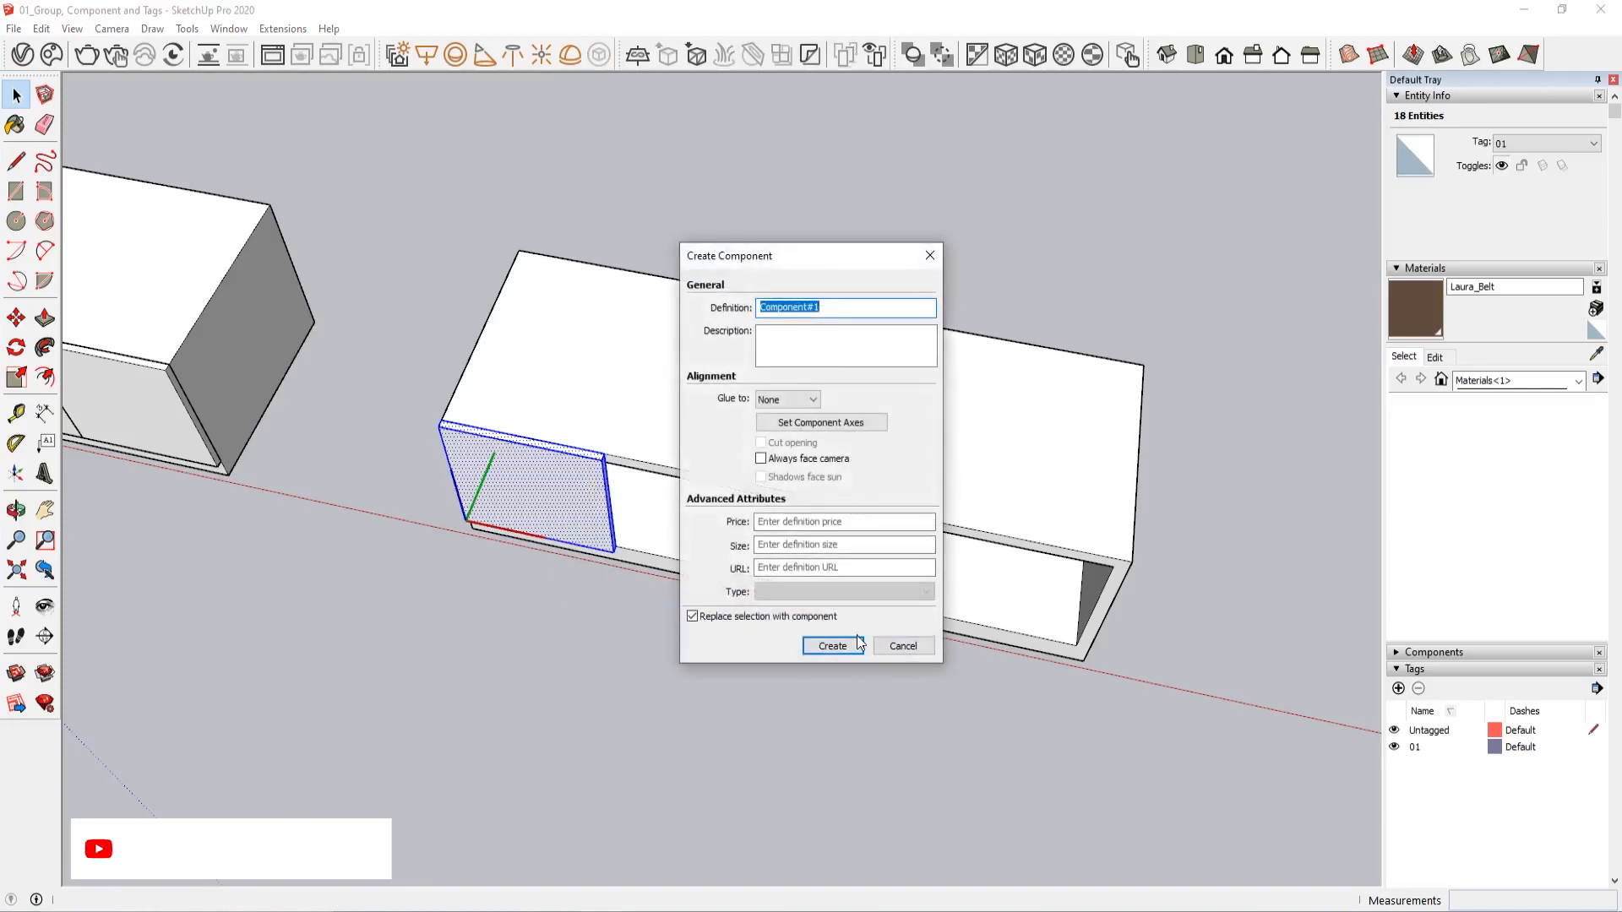
left_click(832, 647)
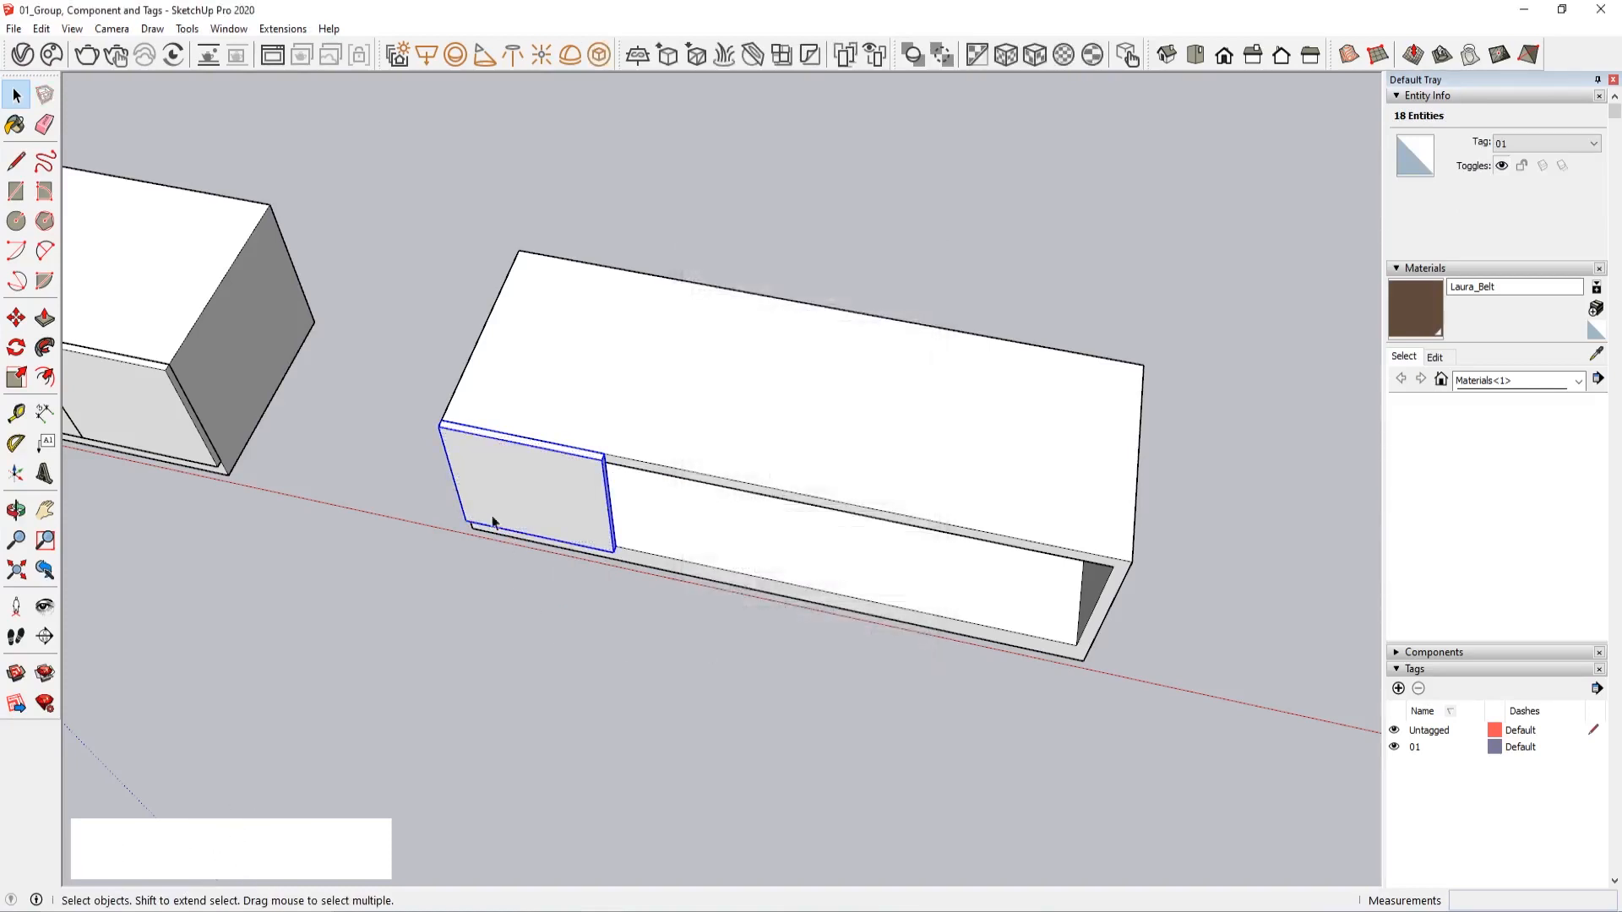
Copy the door component three times side by side along the cabinet front to fill the opening
mouse_move(489, 518)
middle_mouse_down()
mouse_move(536, 609)
mouse_move(484, 538)
middle_mouse_up()
key("m")
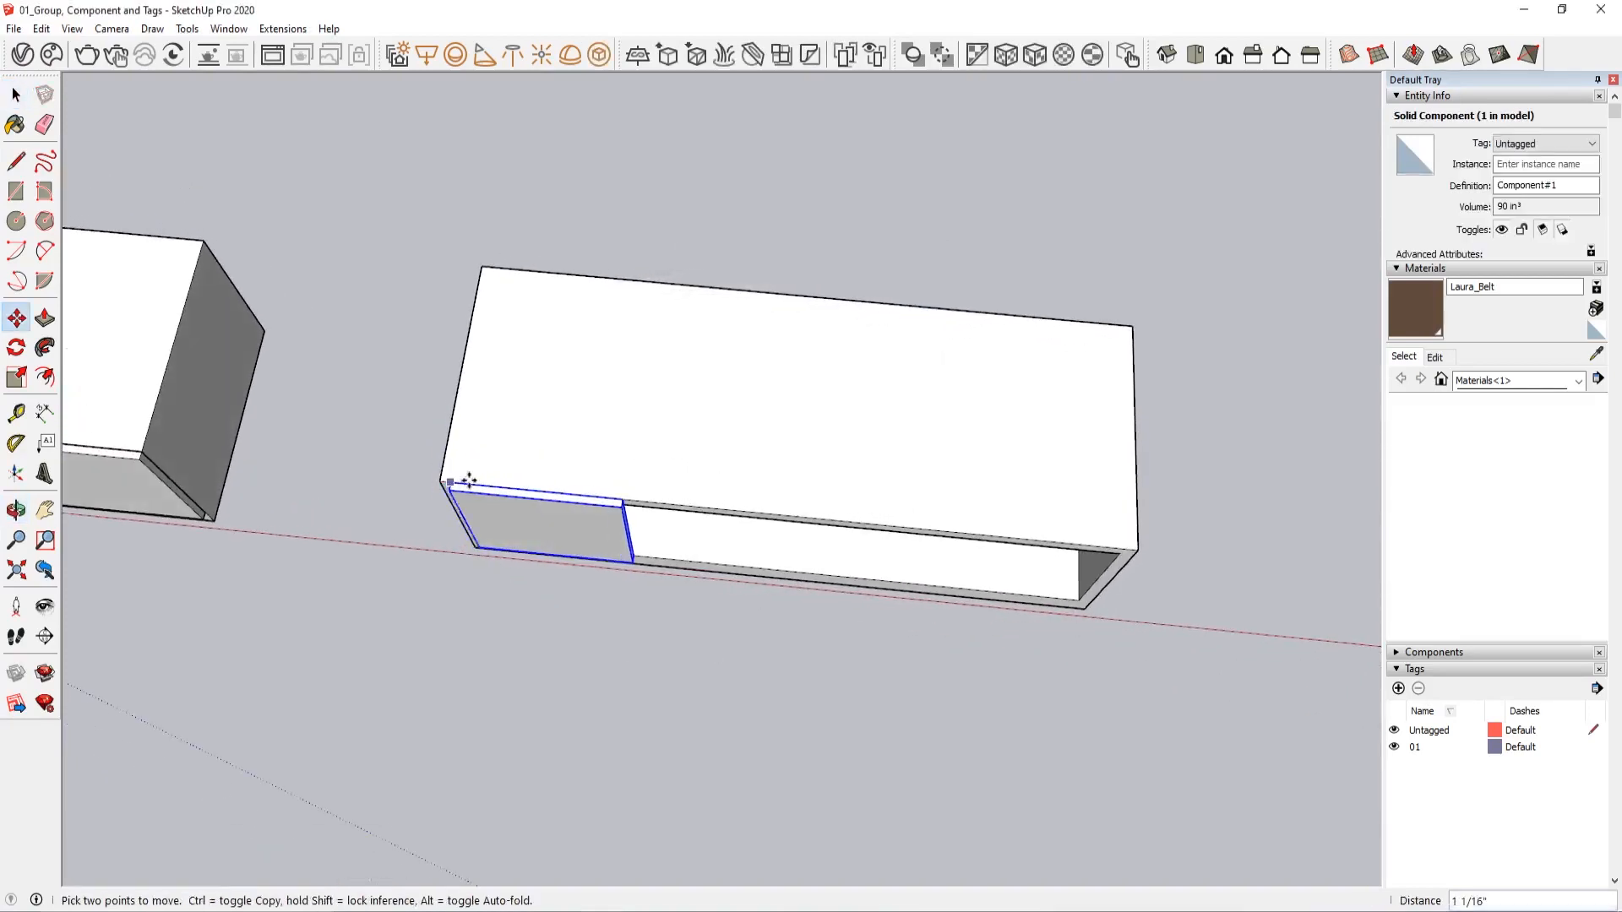
left_click(440, 486)
key("ctrl")
left_click(616, 499)
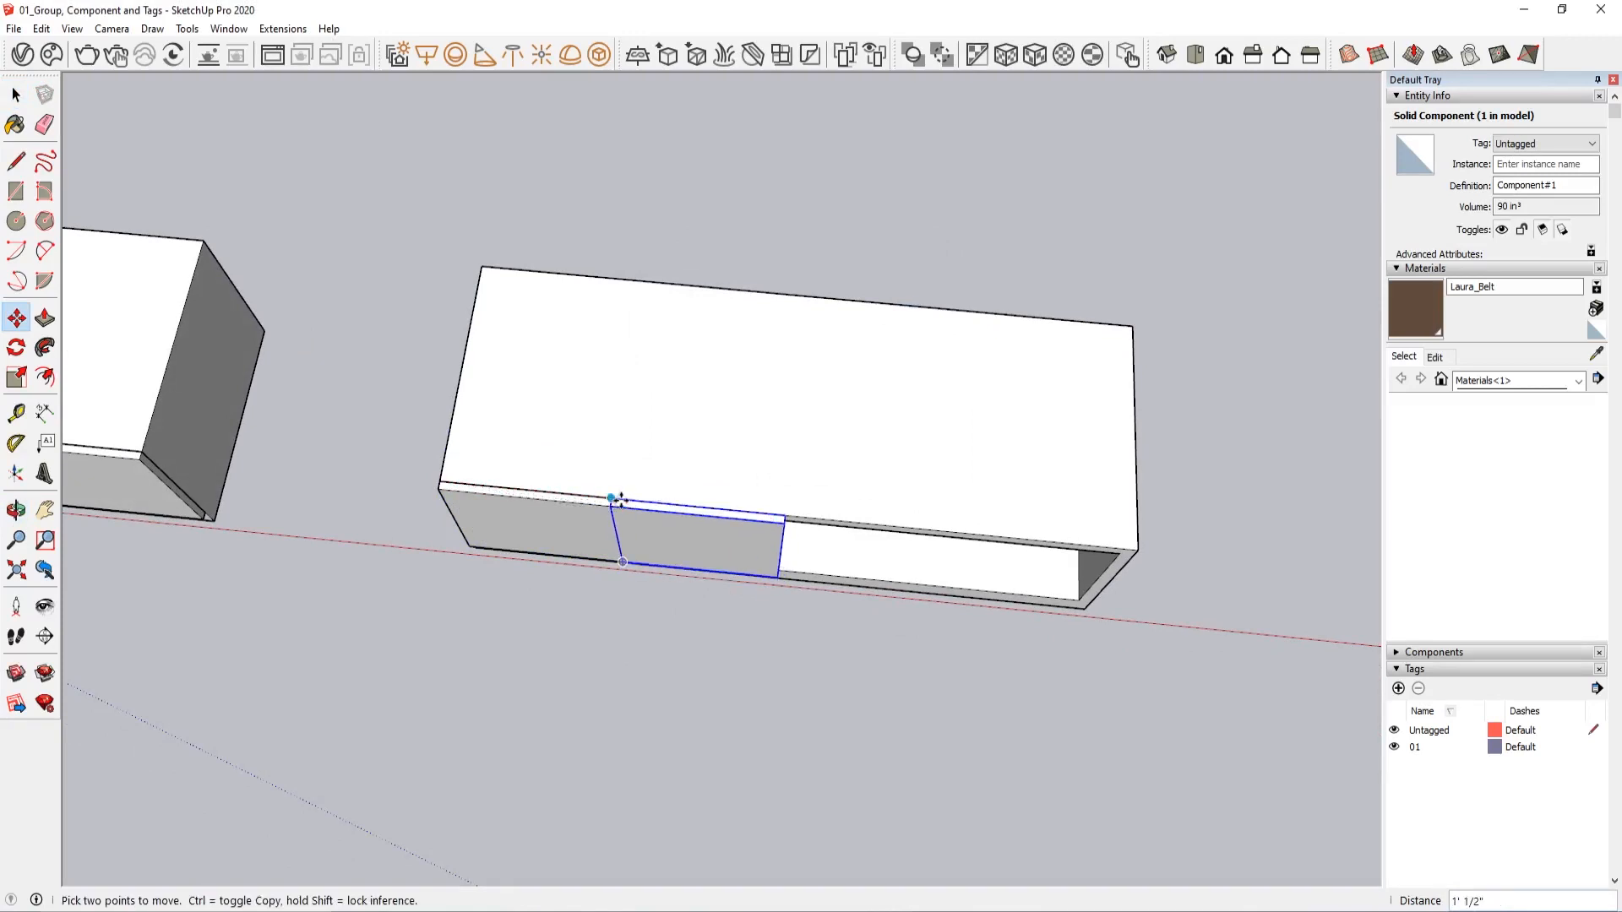
left_click(611, 499)
key("ctrl")
left_click(786, 513)
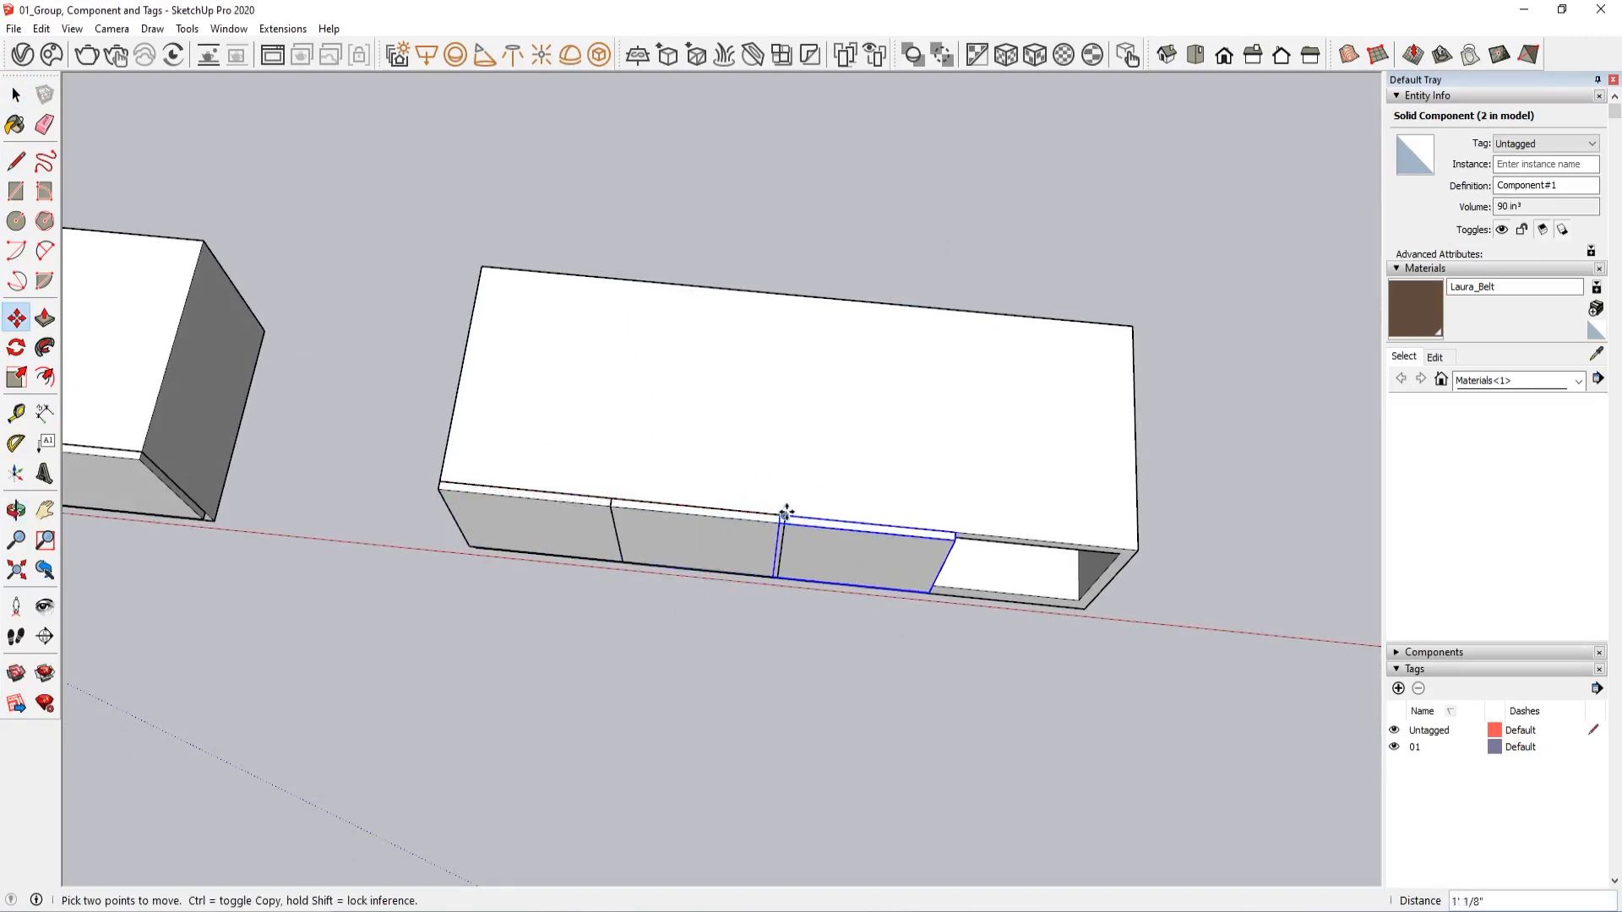
left_click(778, 513)
key("ctrl")
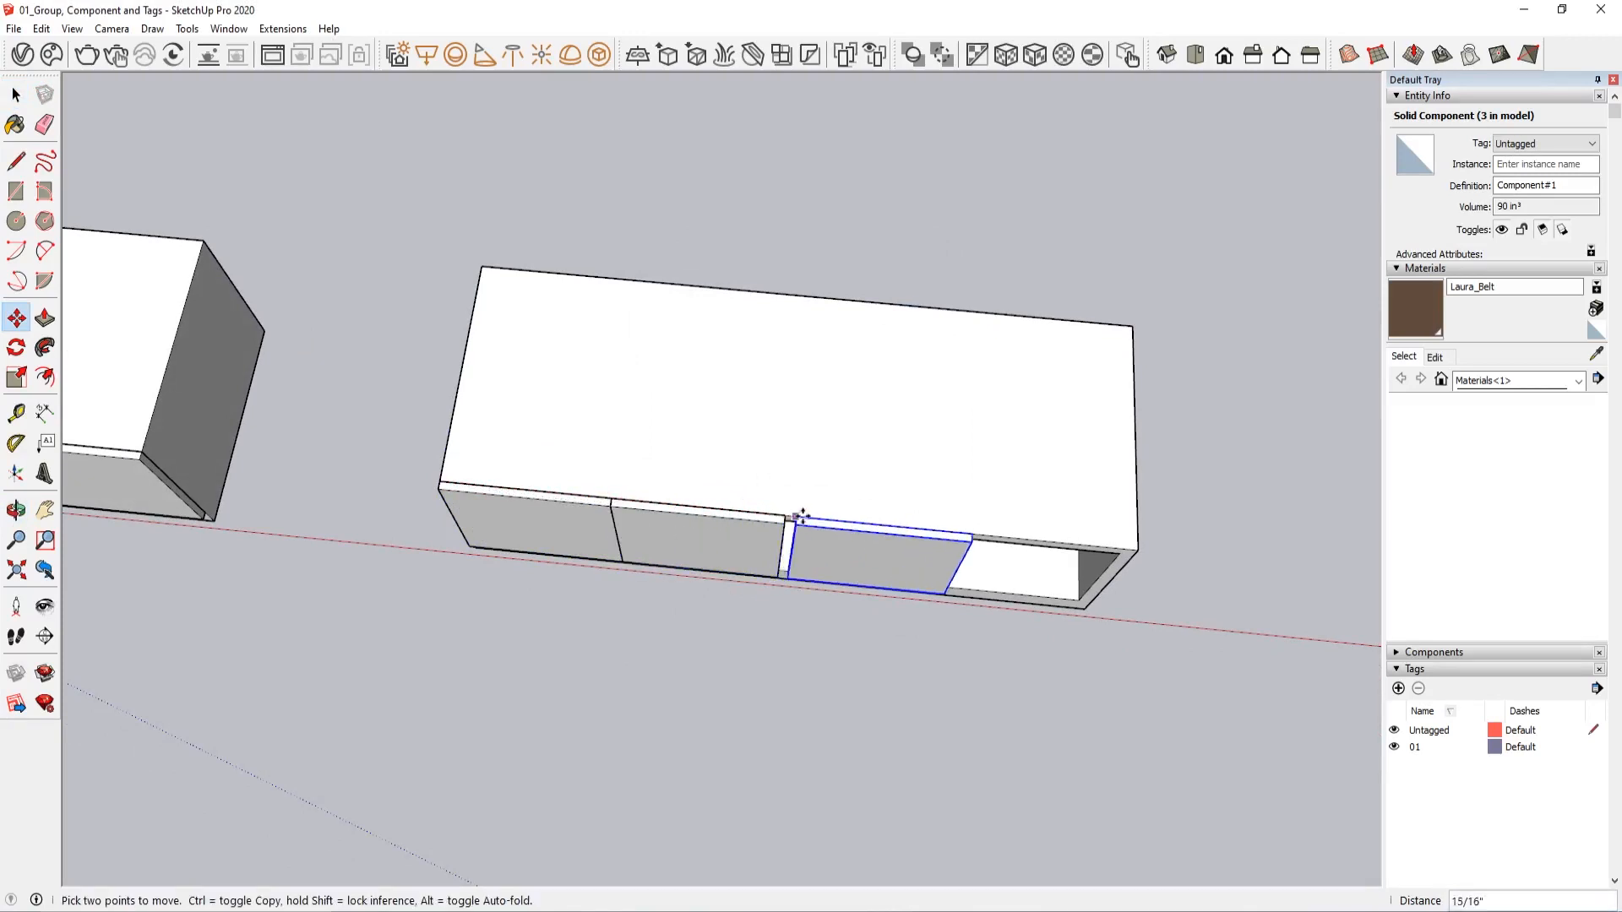
left_click(959, 535)
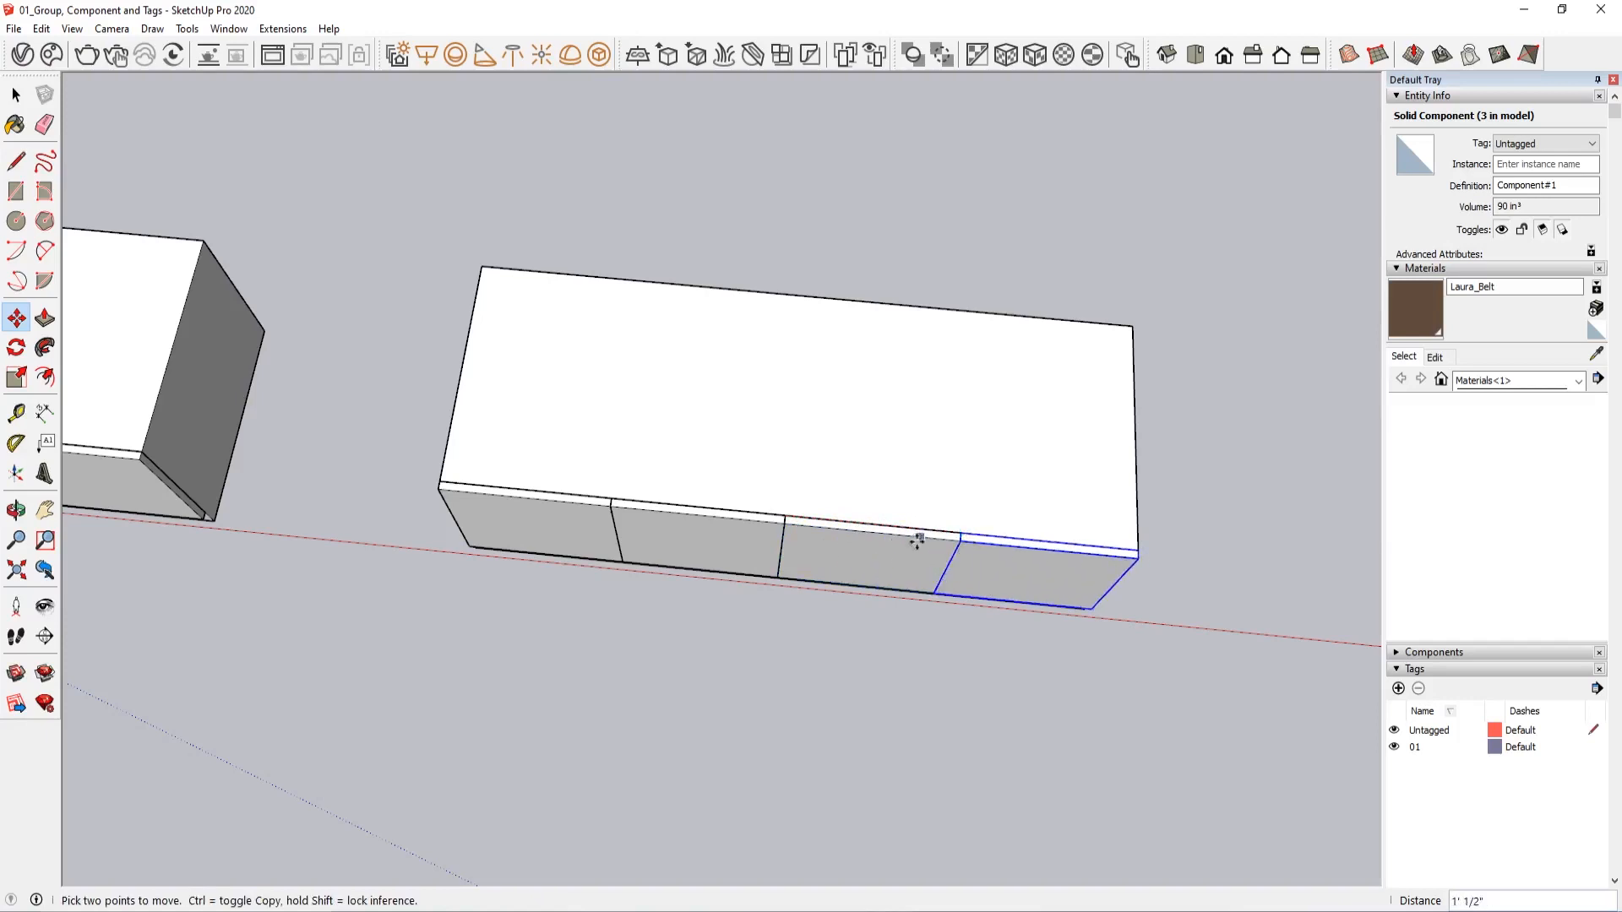
key("space")
Group the copied cabinet's body together with its four door components
scroll(886, 668, "down", 4)
left_click_drag(1149, 399, 1047, 512)
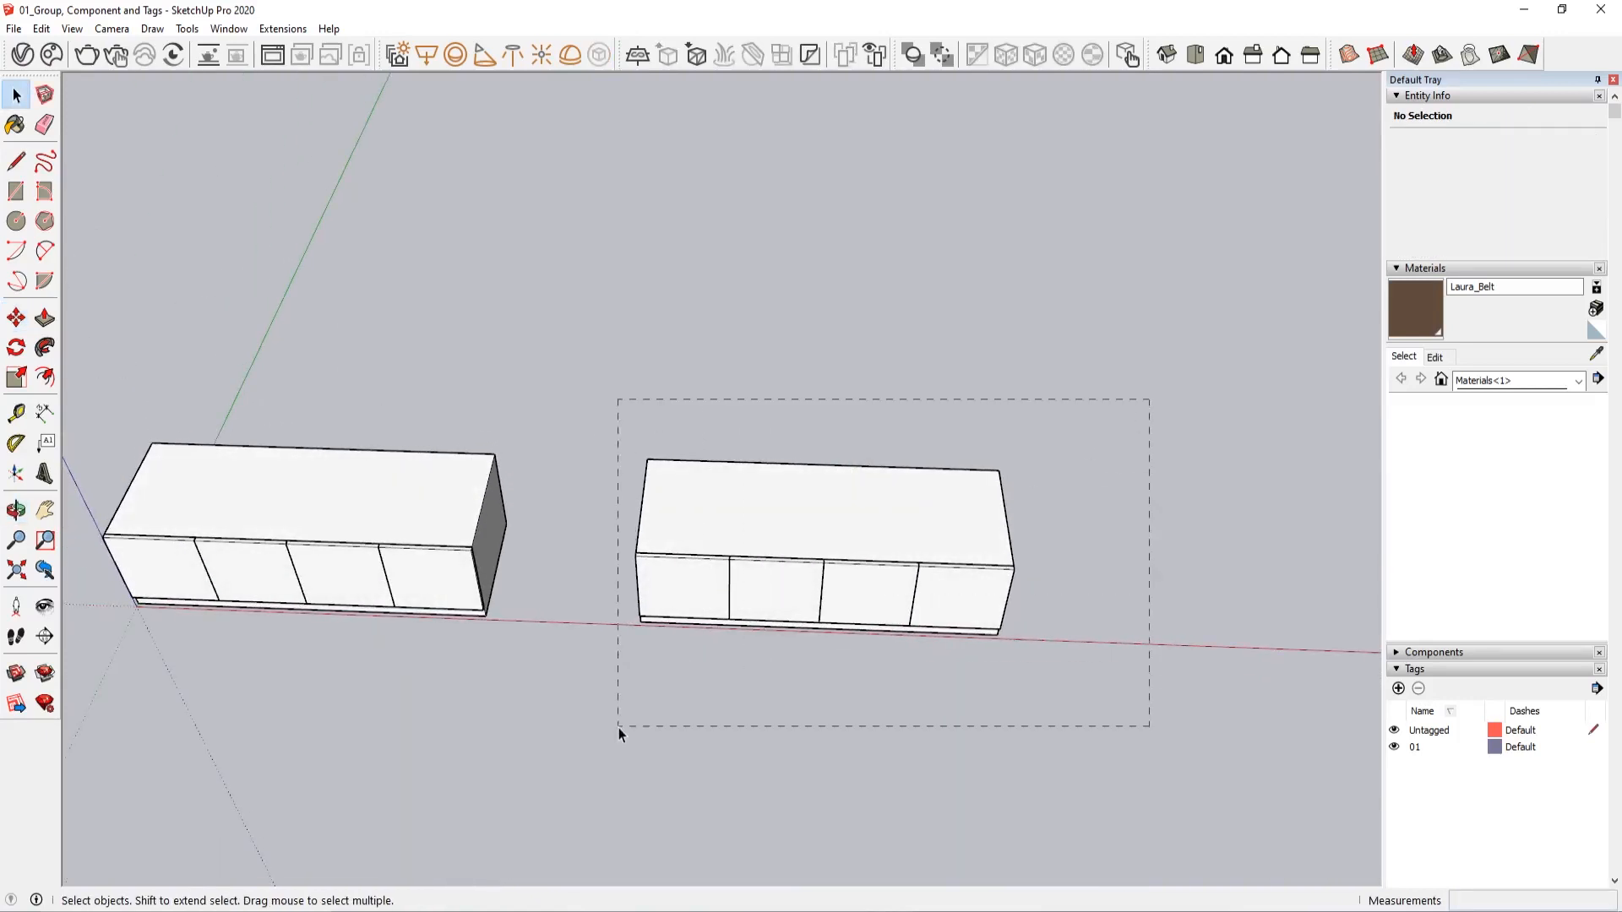
left_click_drag(618, 727, 618, 725)
right_click(726, 539)
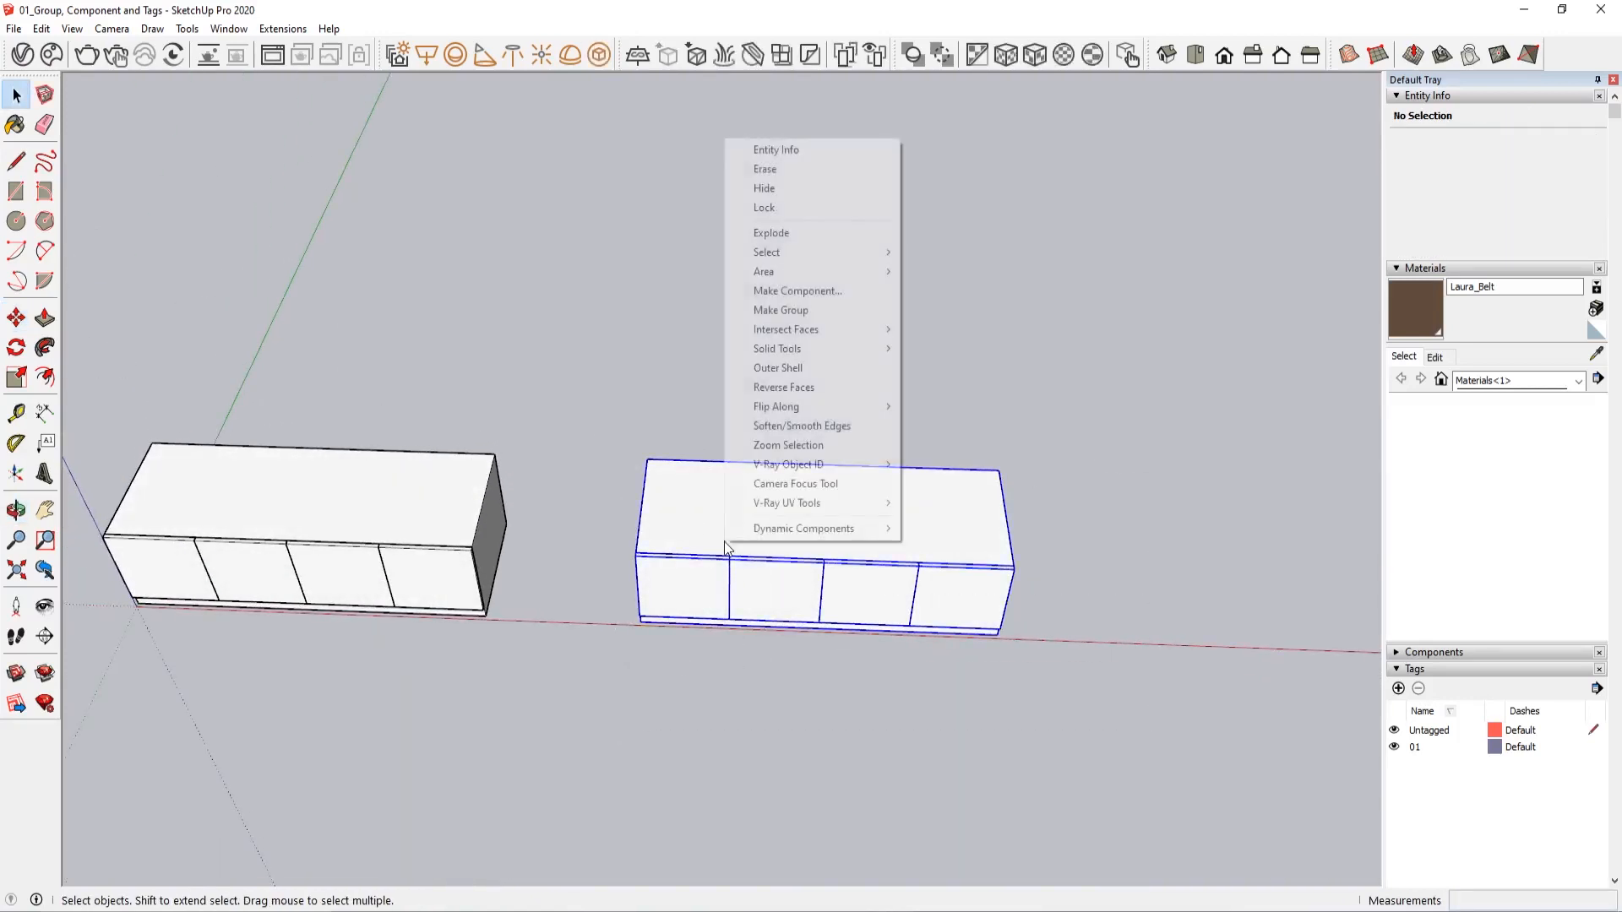
left_click(818, 309)
Copy both cabinets together 4' along the green axis to form a second row
middle_click_drag(818, 301, 438, 343)
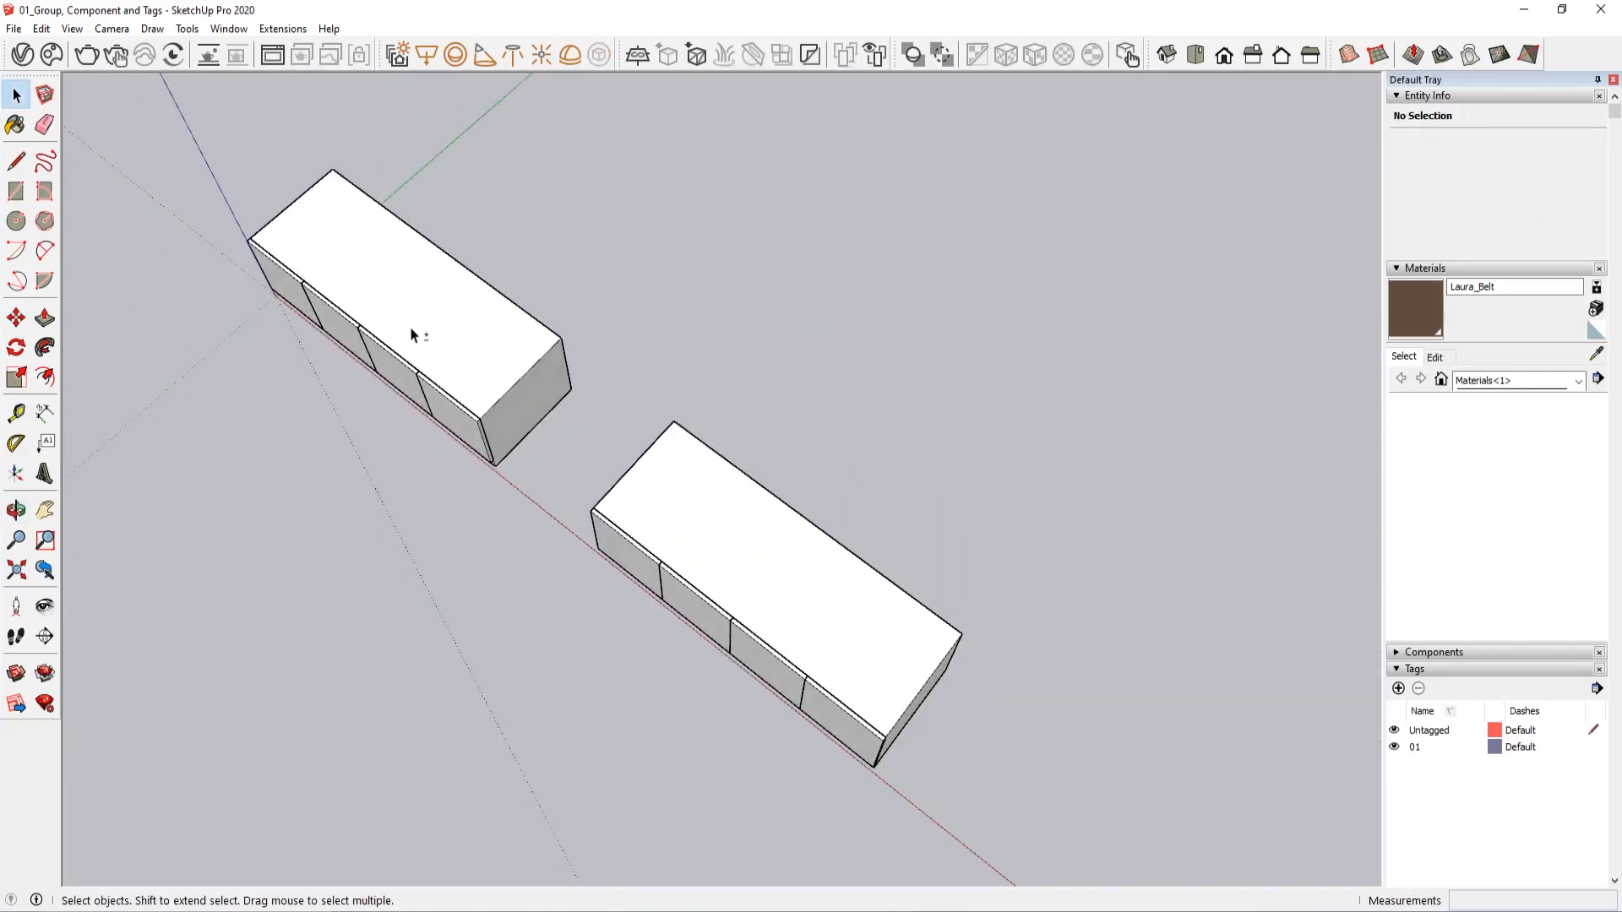
left_click(410, 329, "shift")
left_click(768, 543, "shift")
scroll(768, 543, "down", 3)
scroll(800, 642, "up", 3)
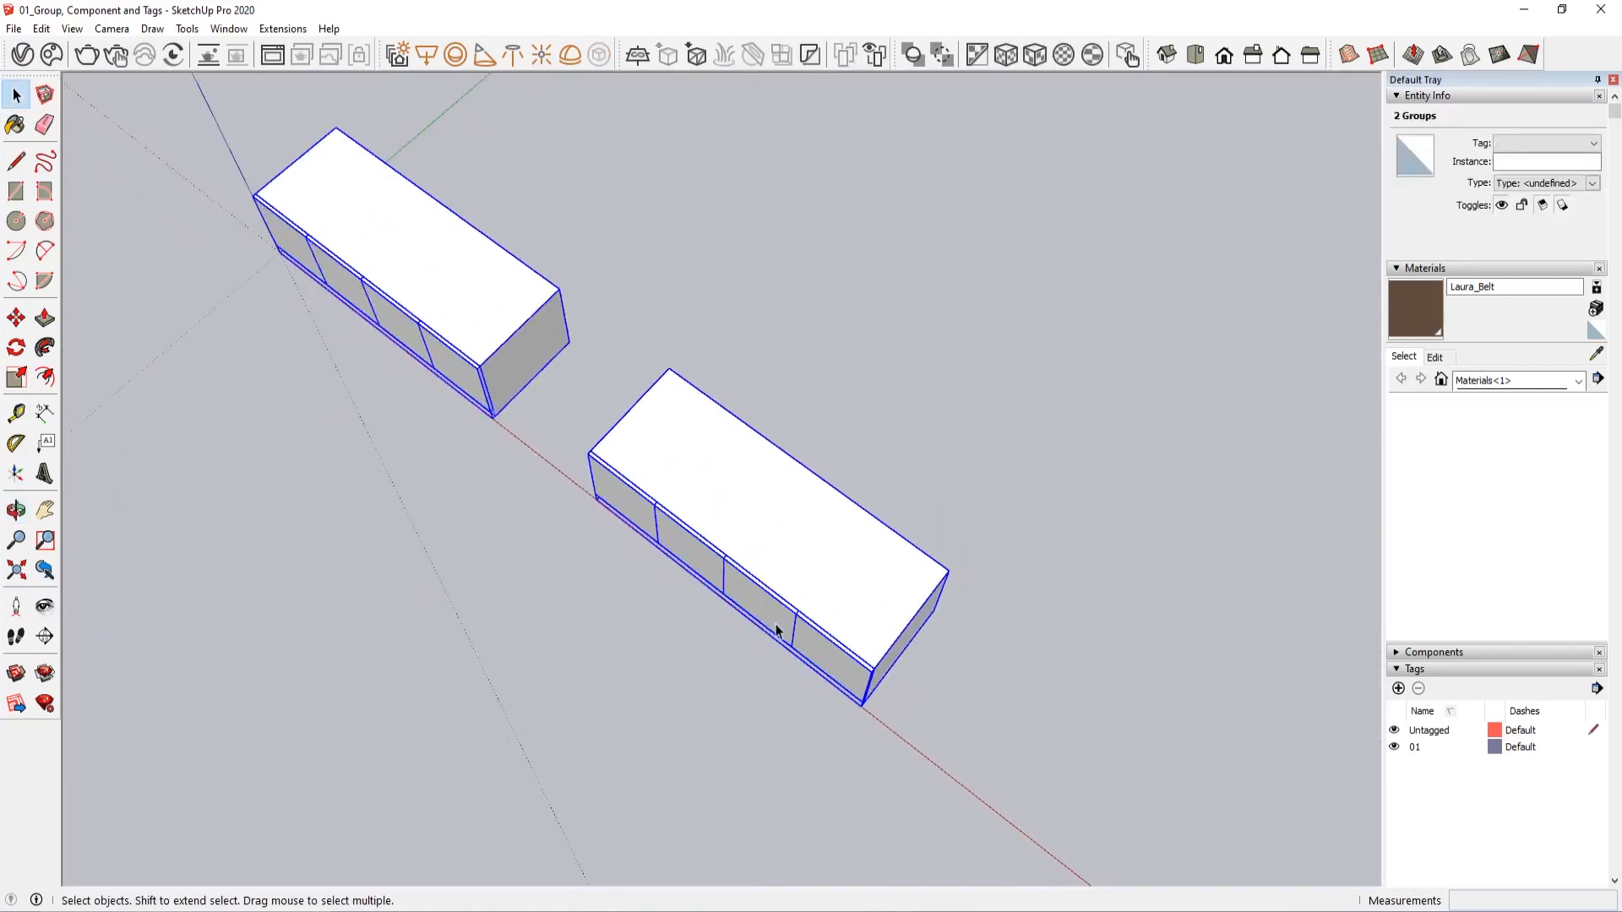
middle_click_drag(744, 647, 671, 676)
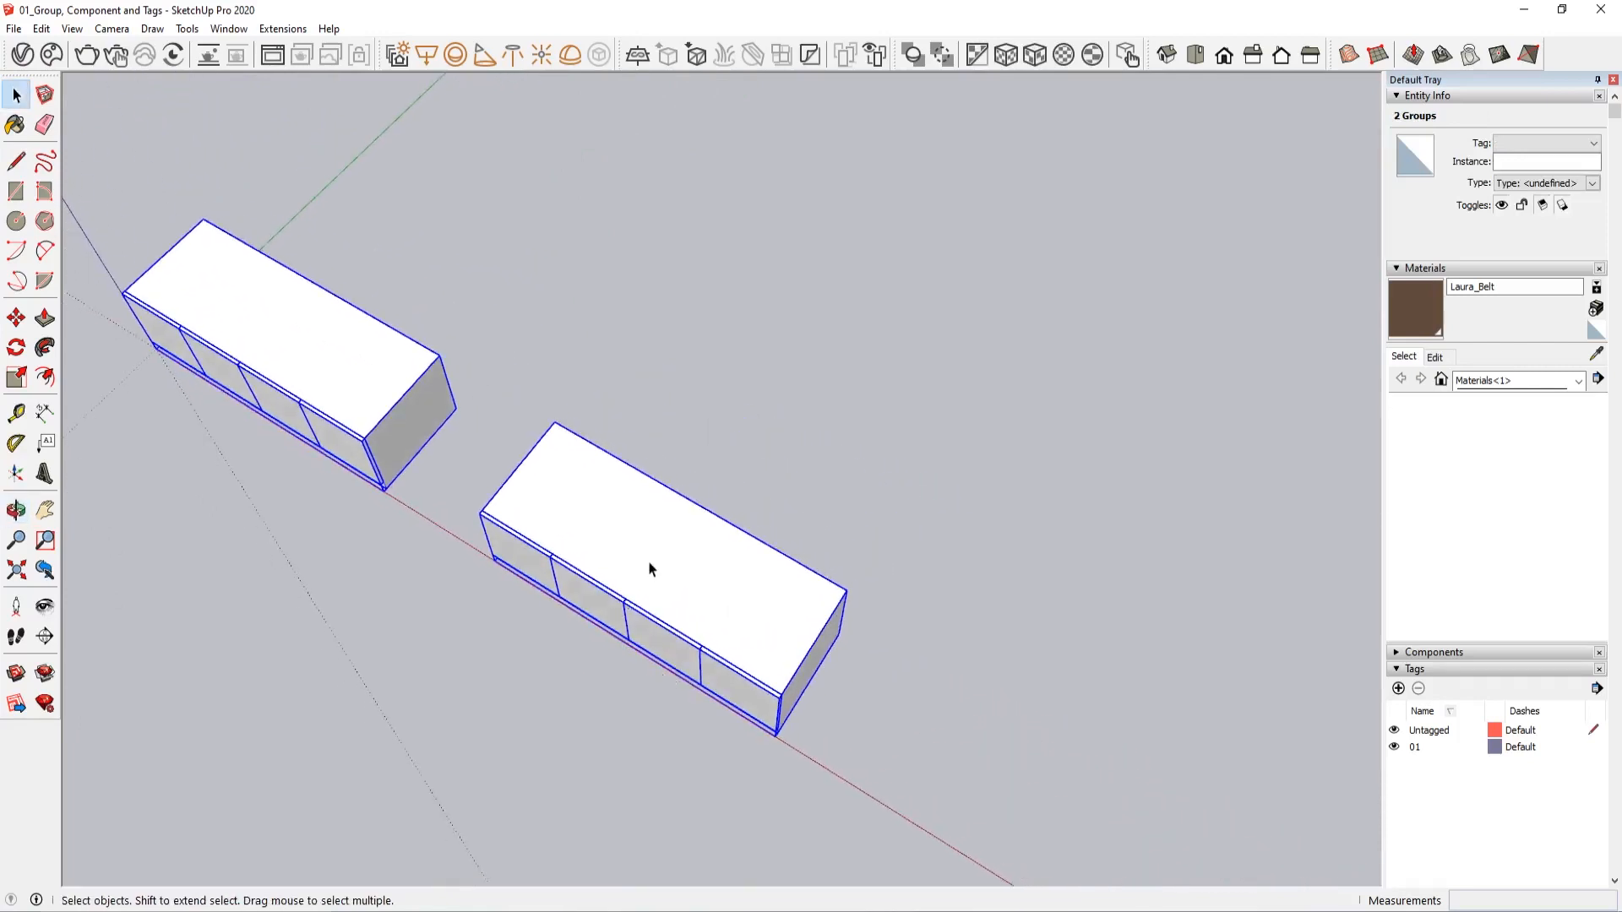
key("m")
key("ctrl")
left_click(822, 779)
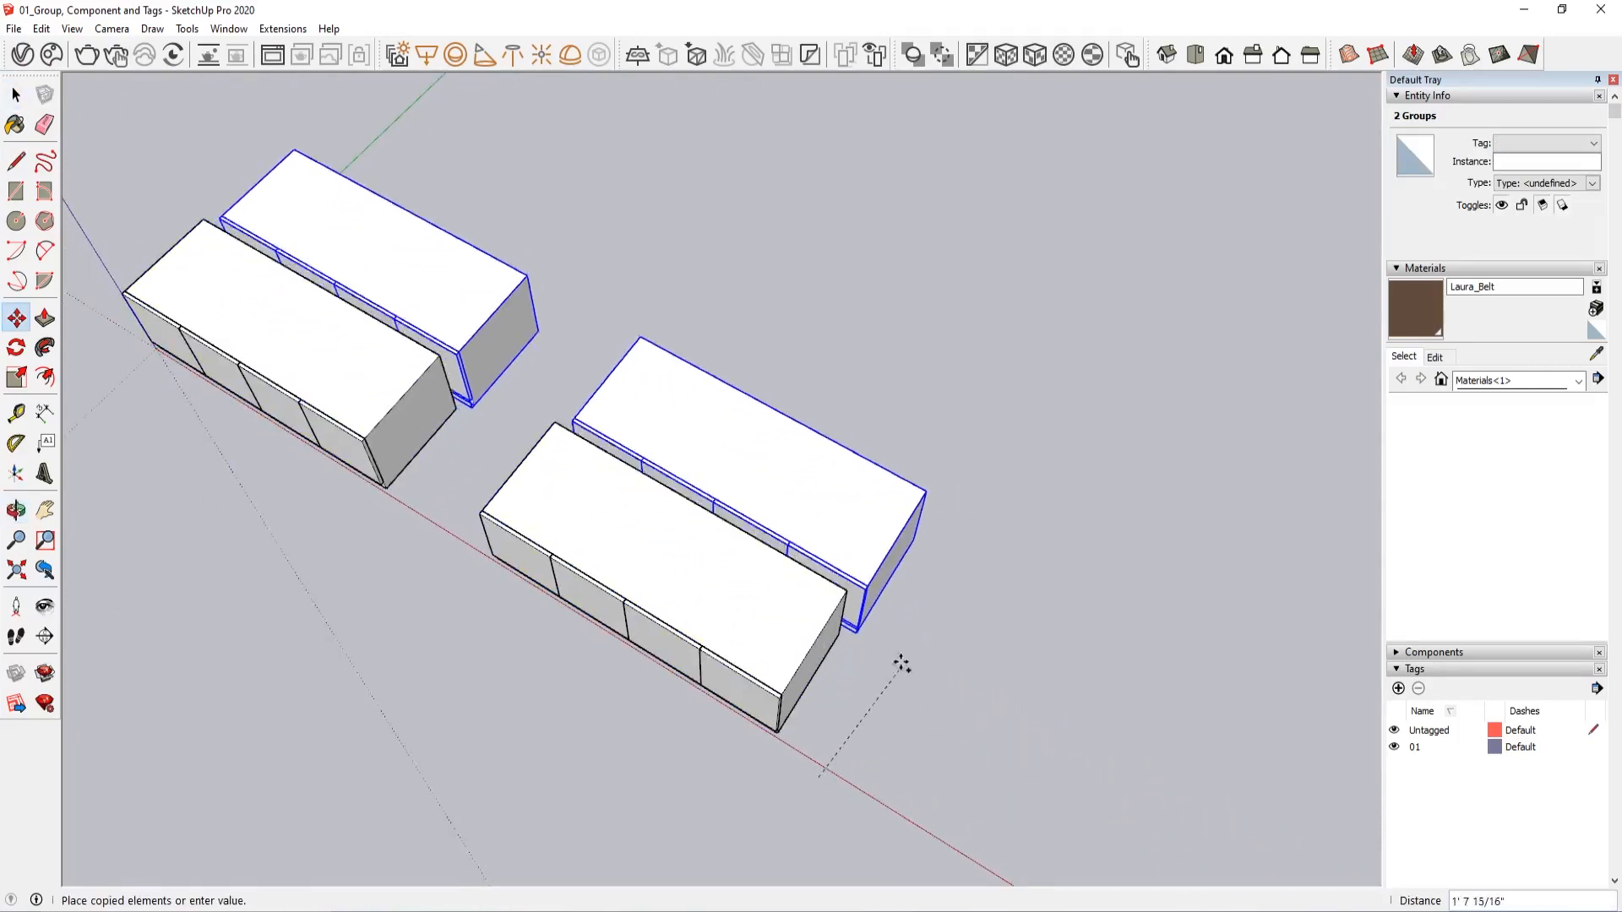
type("4")
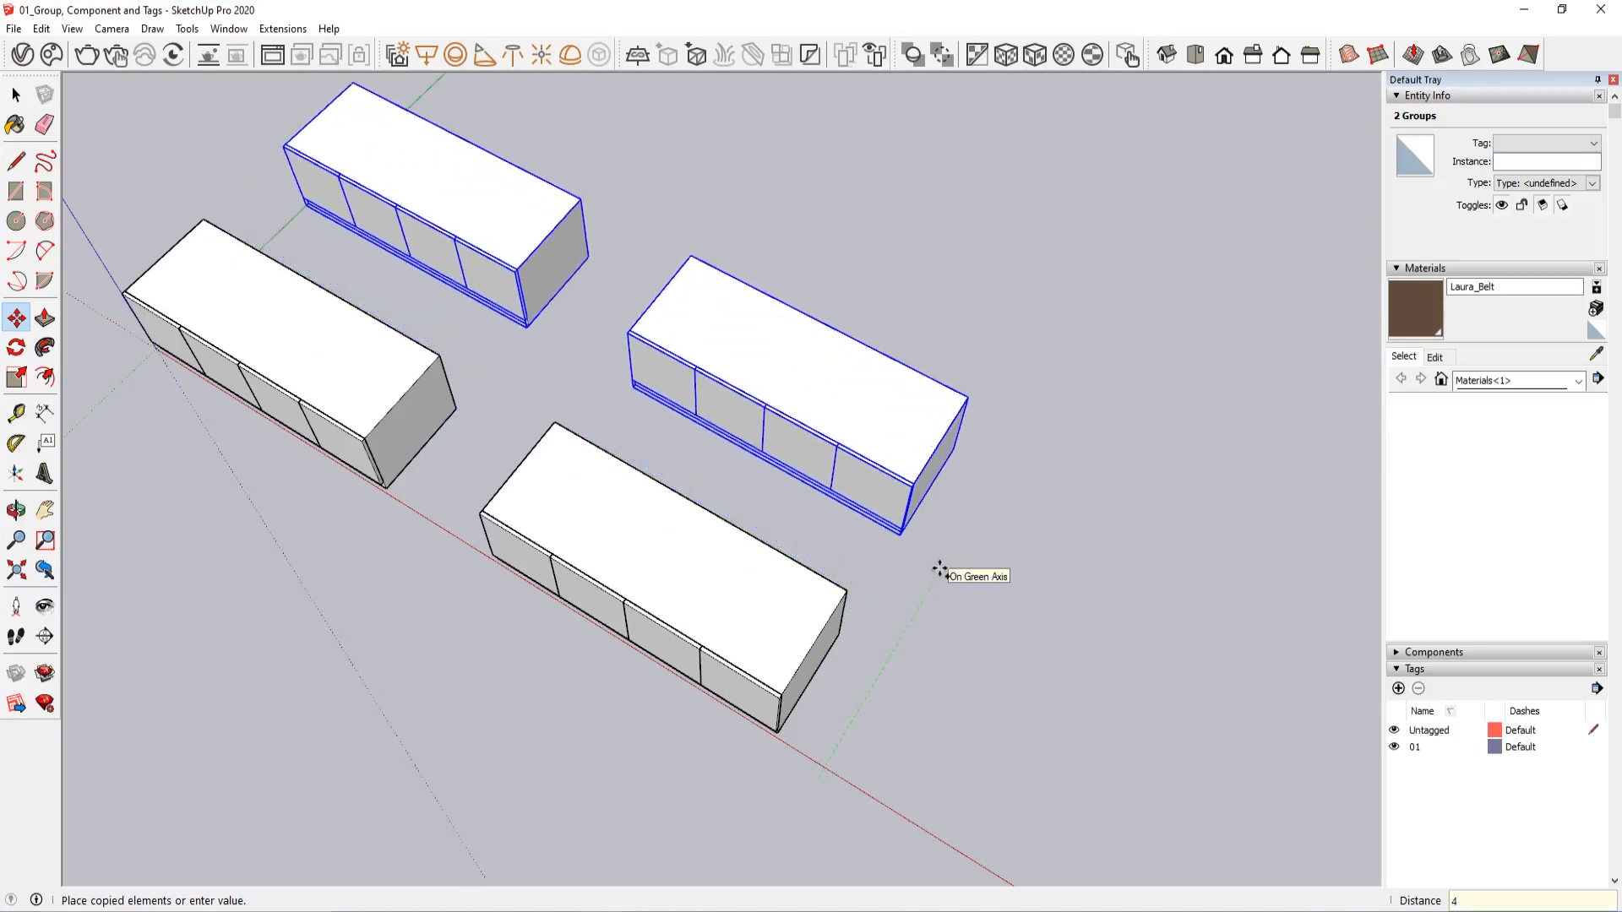
type("m")
key("Return")
key("space")
left_click(939, 570)
Draw a circle of about 3 1/16" radius on the original cabinet's end door, inside that door's nested group
scroll(768, 598, "up", 2)
middle_click_drag(768, 597, 998, 468)
scroll(618, 533, "down", 2)
middle_click_drag(561, 536, 836, 484, "shift")
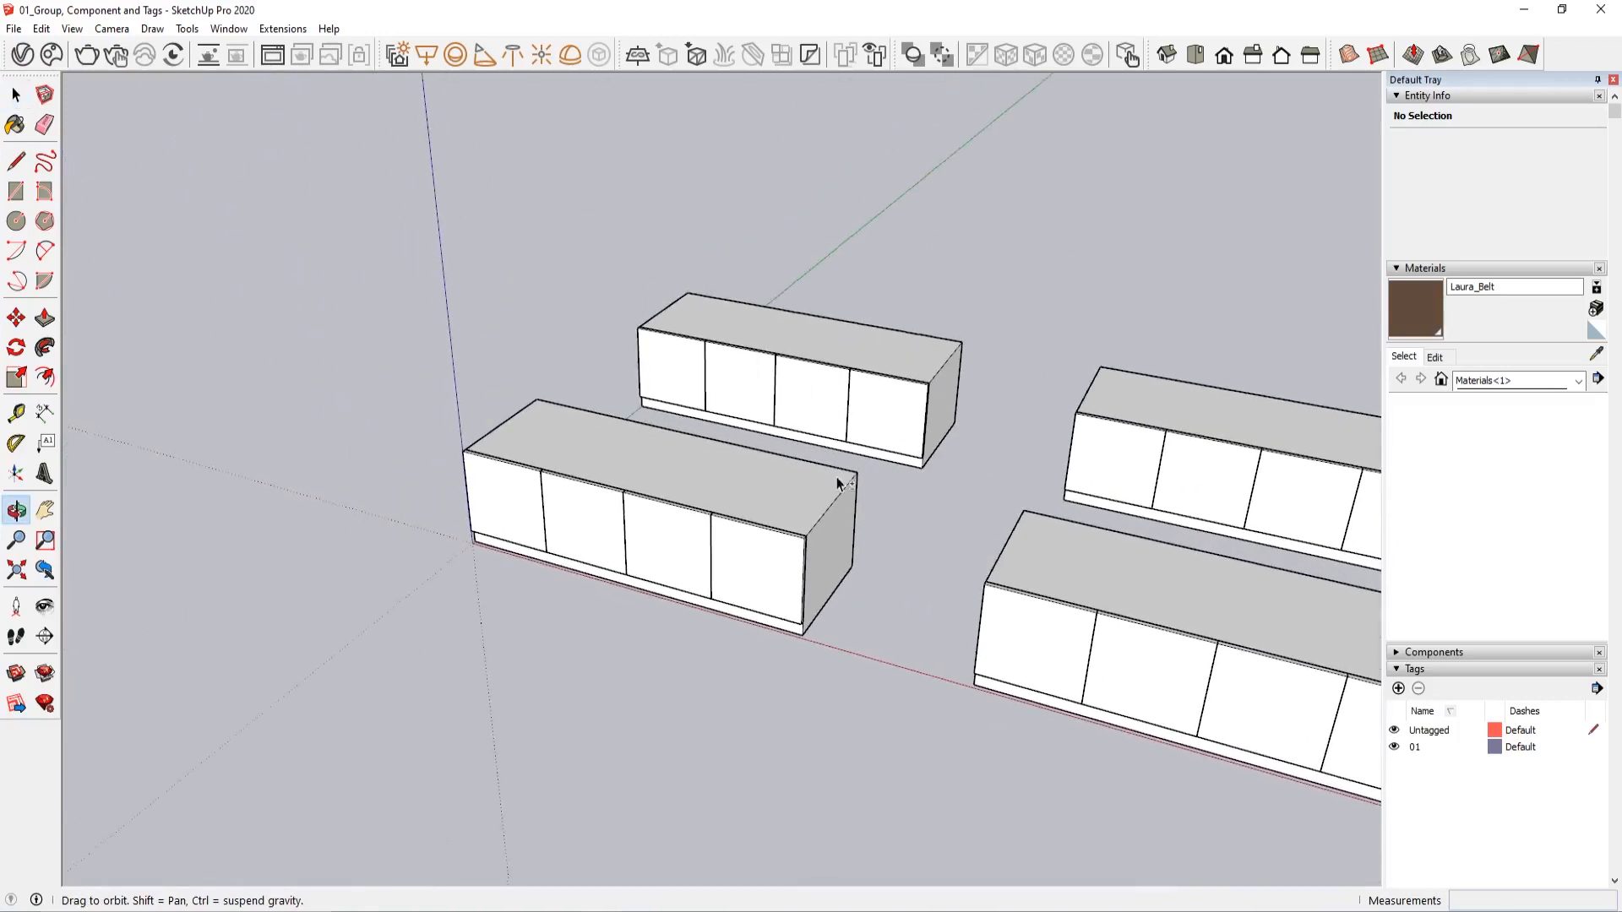
scroll(743, 571, "up", 3)
double_click(744, 571)
double_click(743, 572)
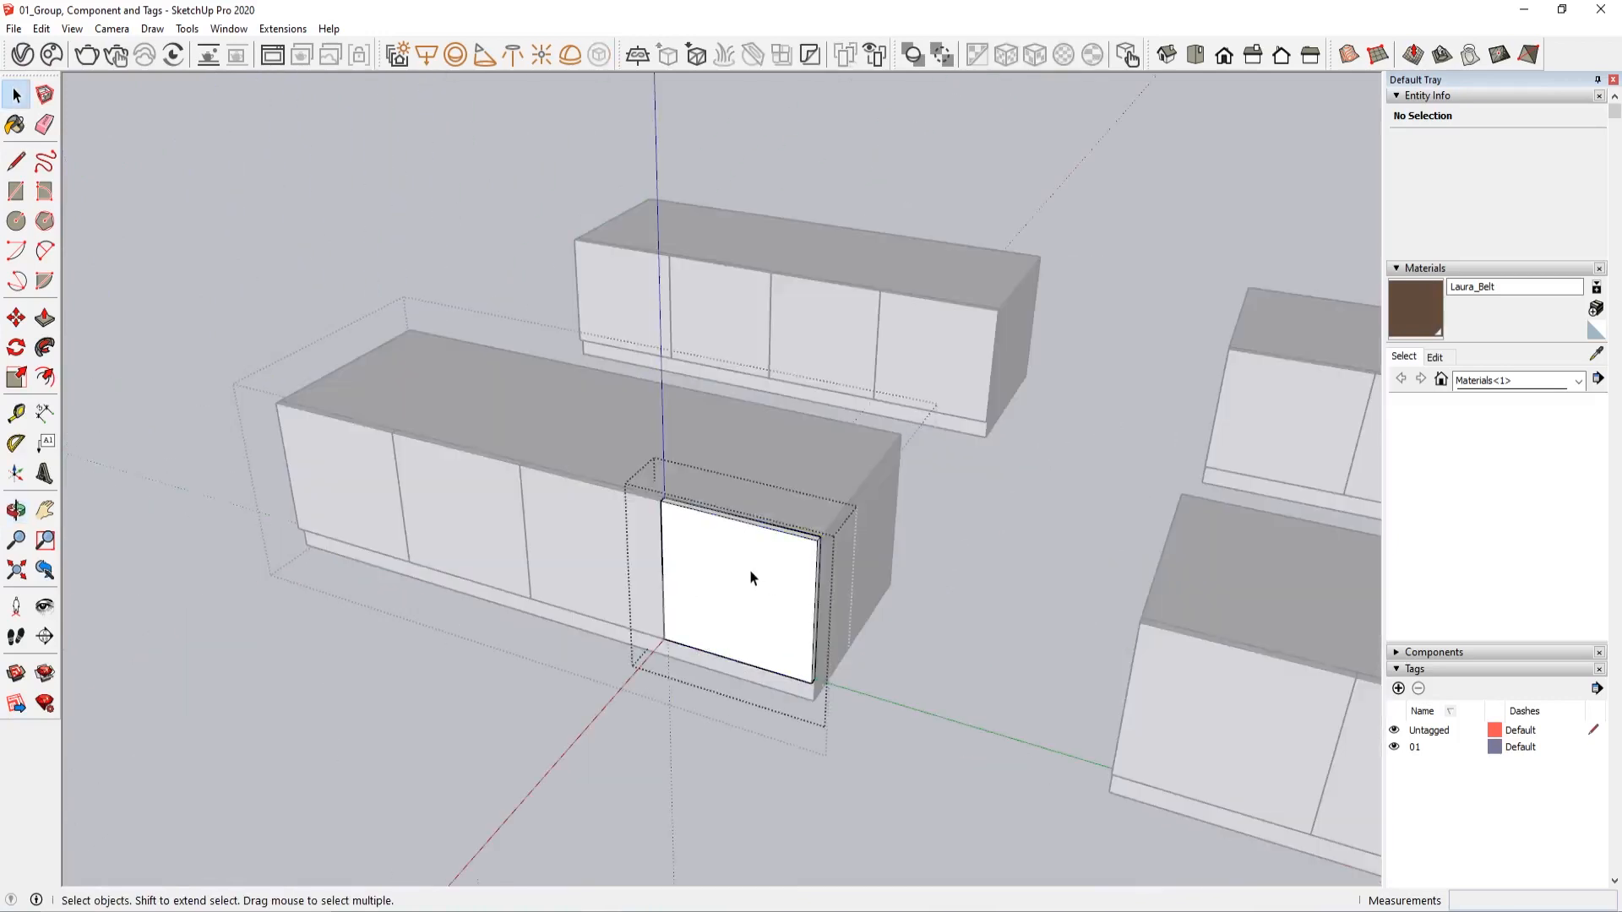
key("c")
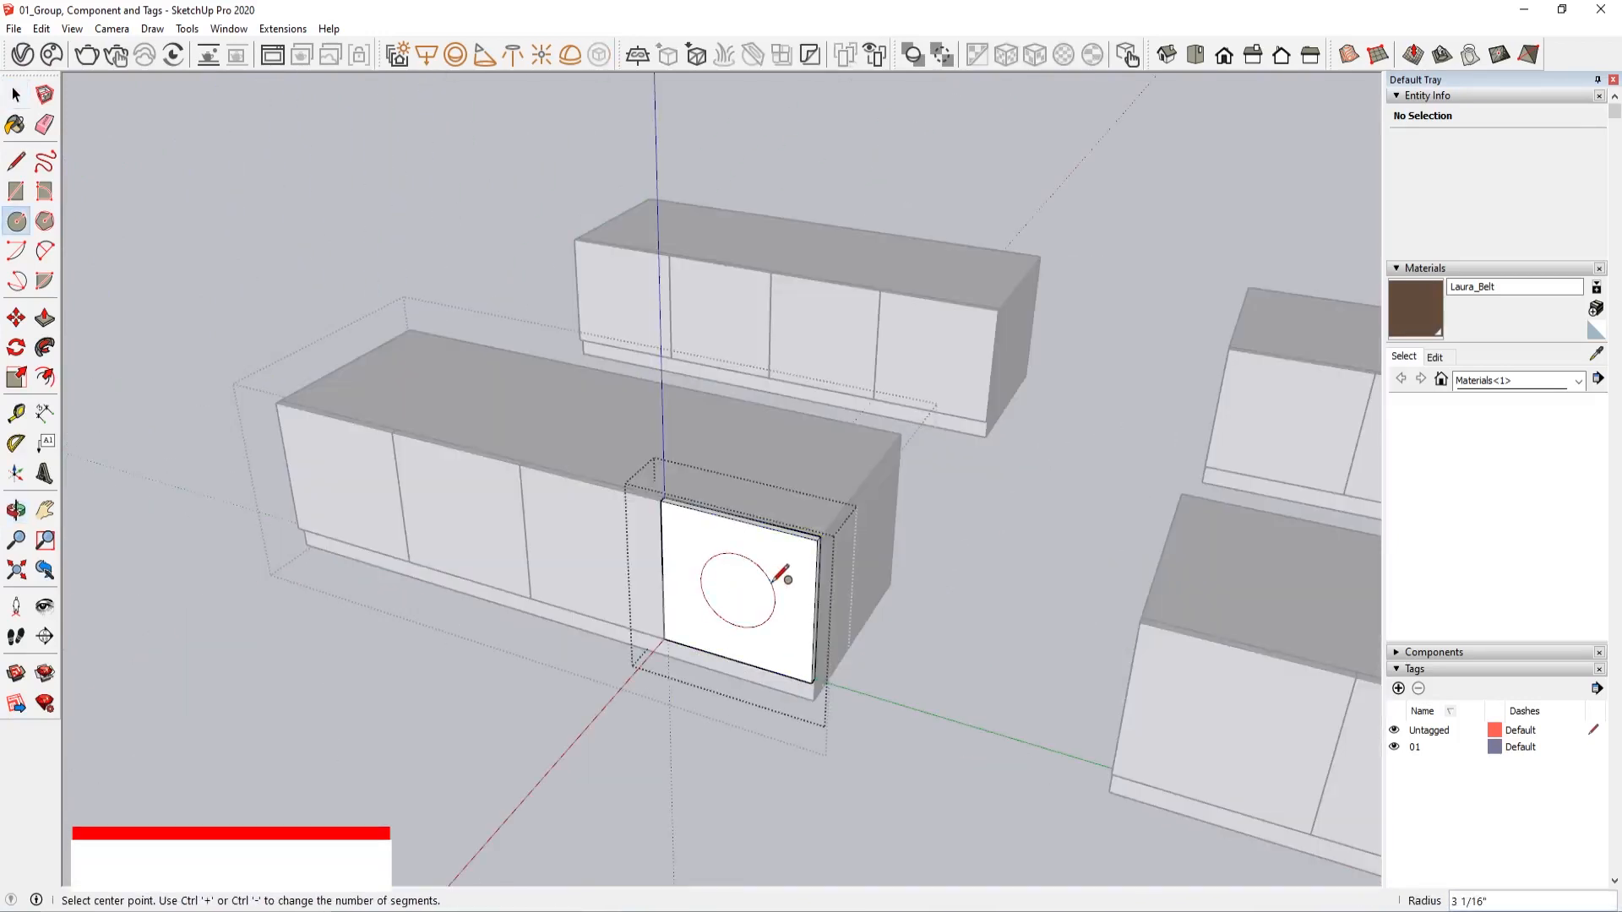
left_click(738, 590)
left_click(771, 565)
Extrude the door's circle outward about 5 9/16", and undo both the extrusion and the circle
key("p")
left_click_drag(738, 609, 722, 657)
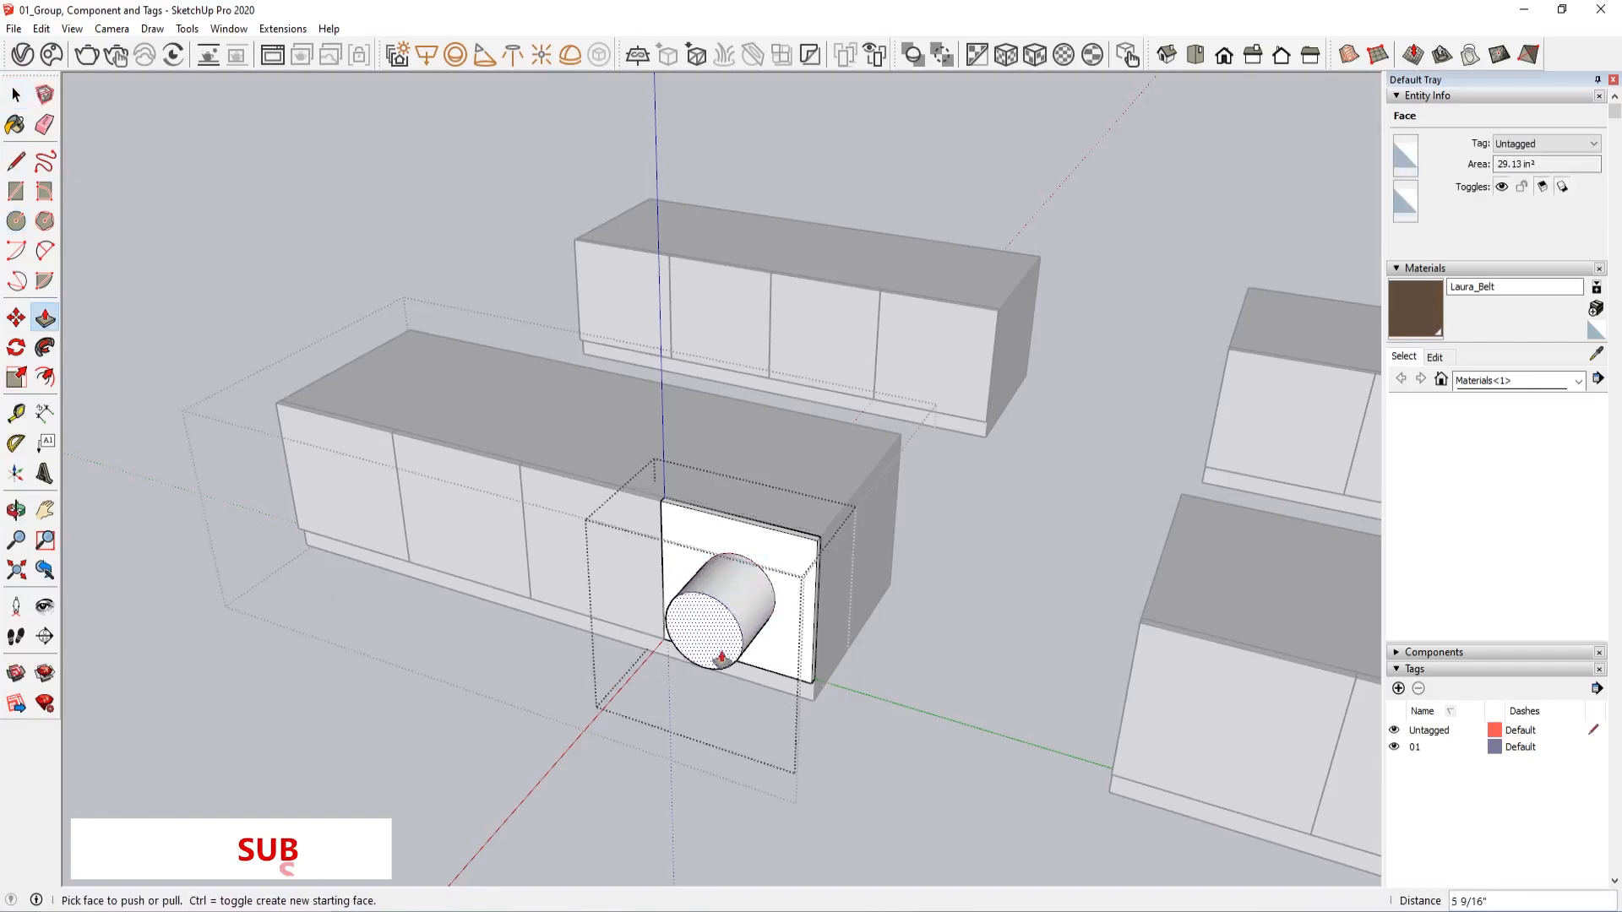
key("ctrl+z")
key("ctrl+z")
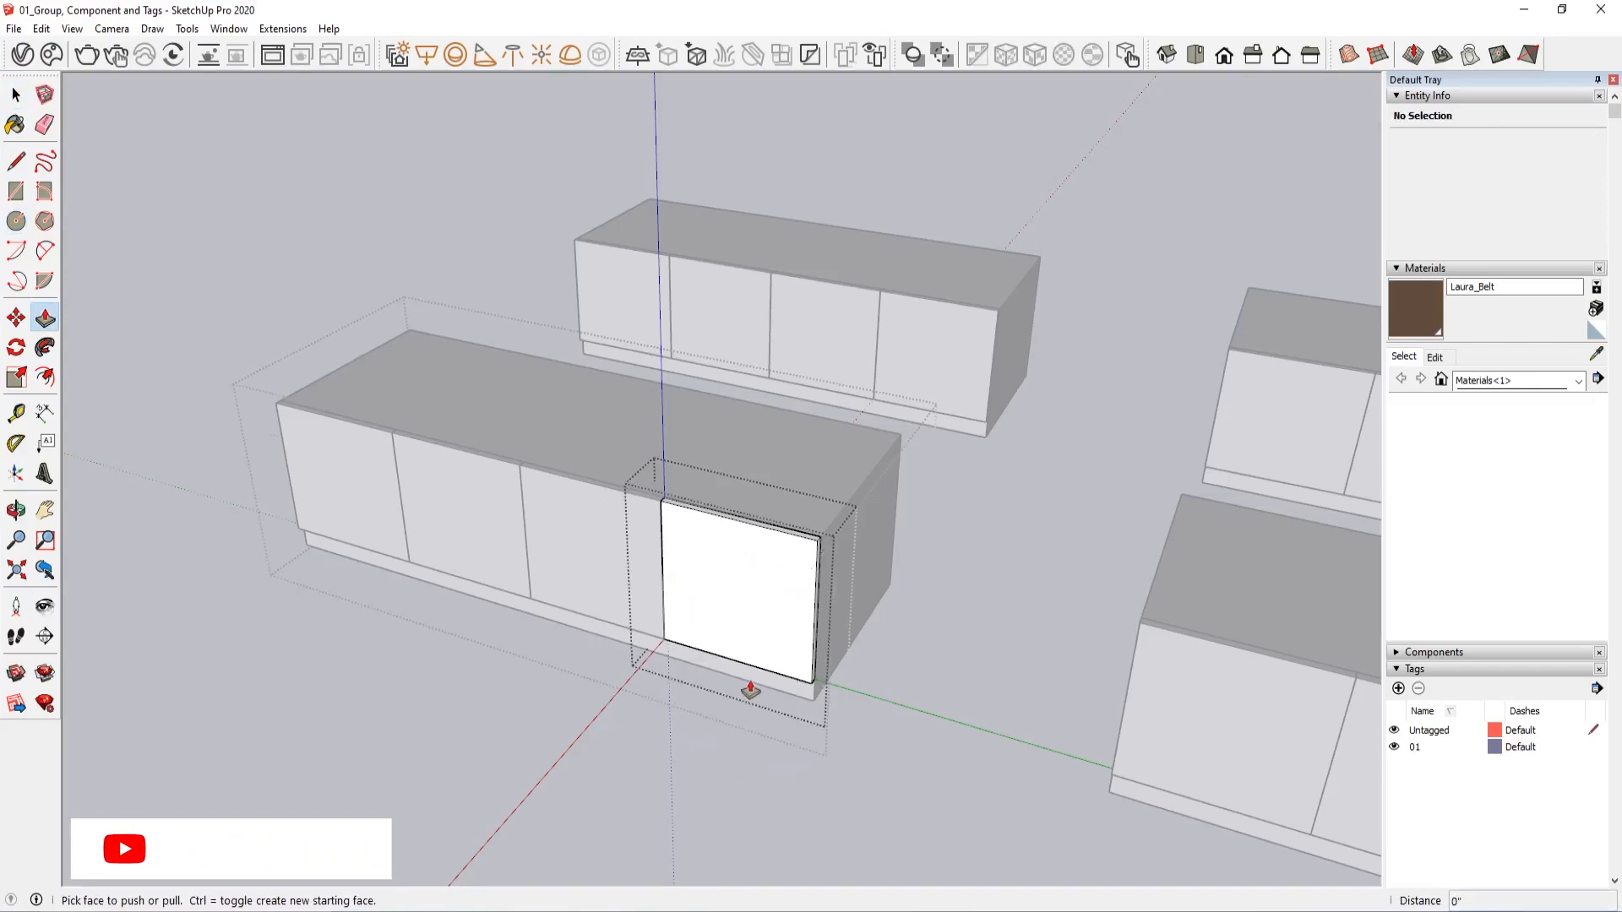
Draw a circle on the front face of the copied front cabinet's end door, editing inside that door's component
key("space")
scroll(531, 443, "down", 6)
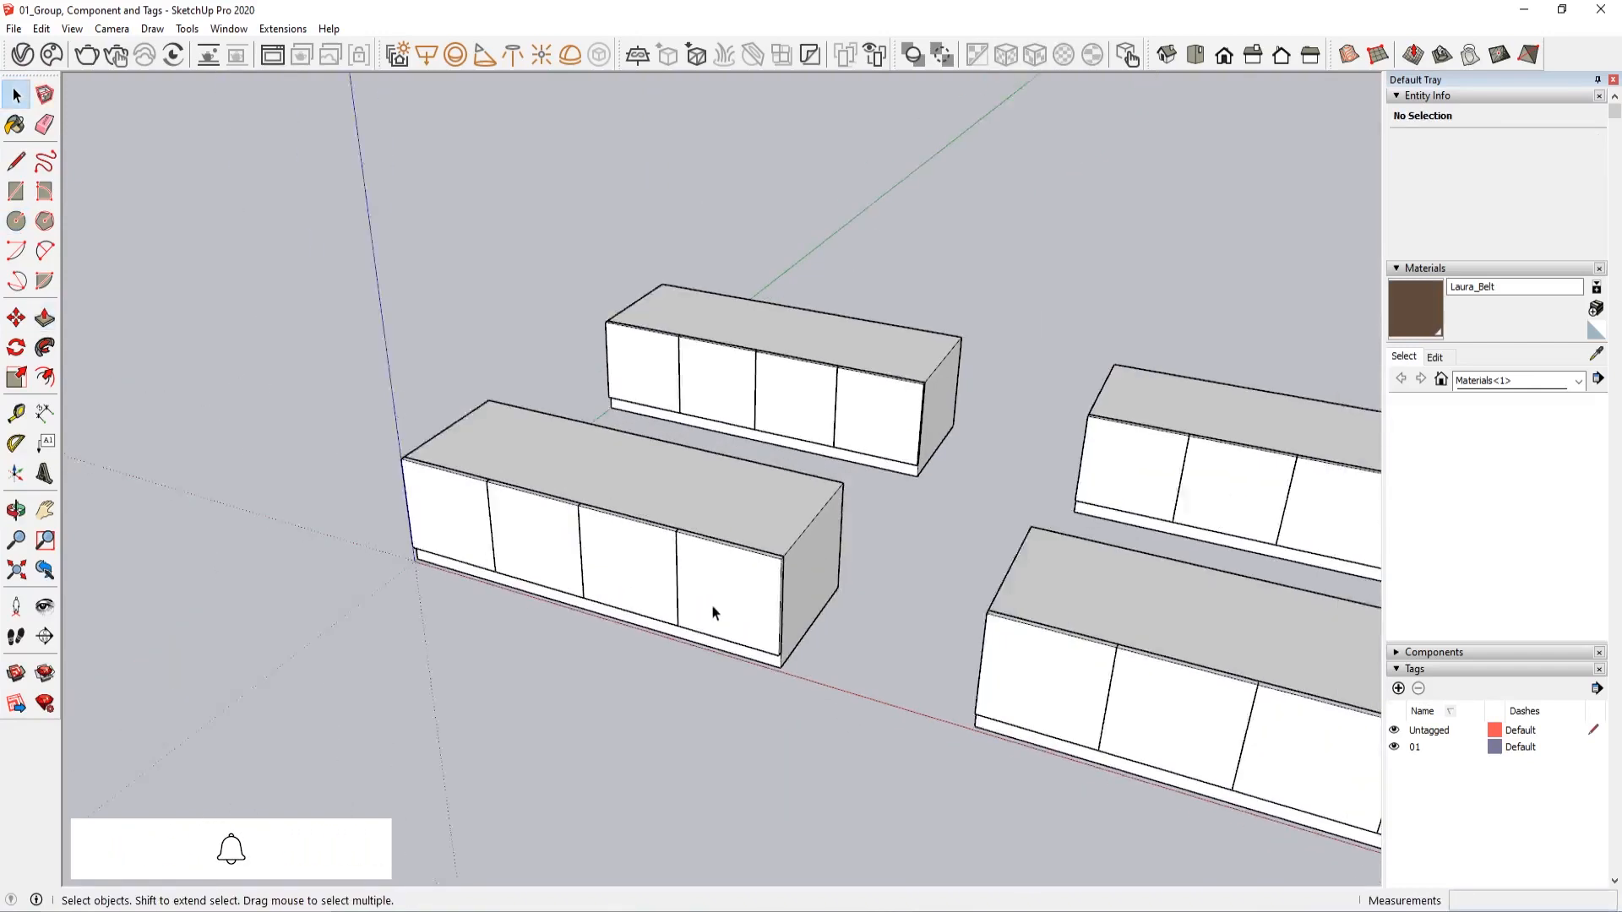
middle_click_drag(713, 608, 841, 488)
left_click(842, 489)
double_click(741, 499)
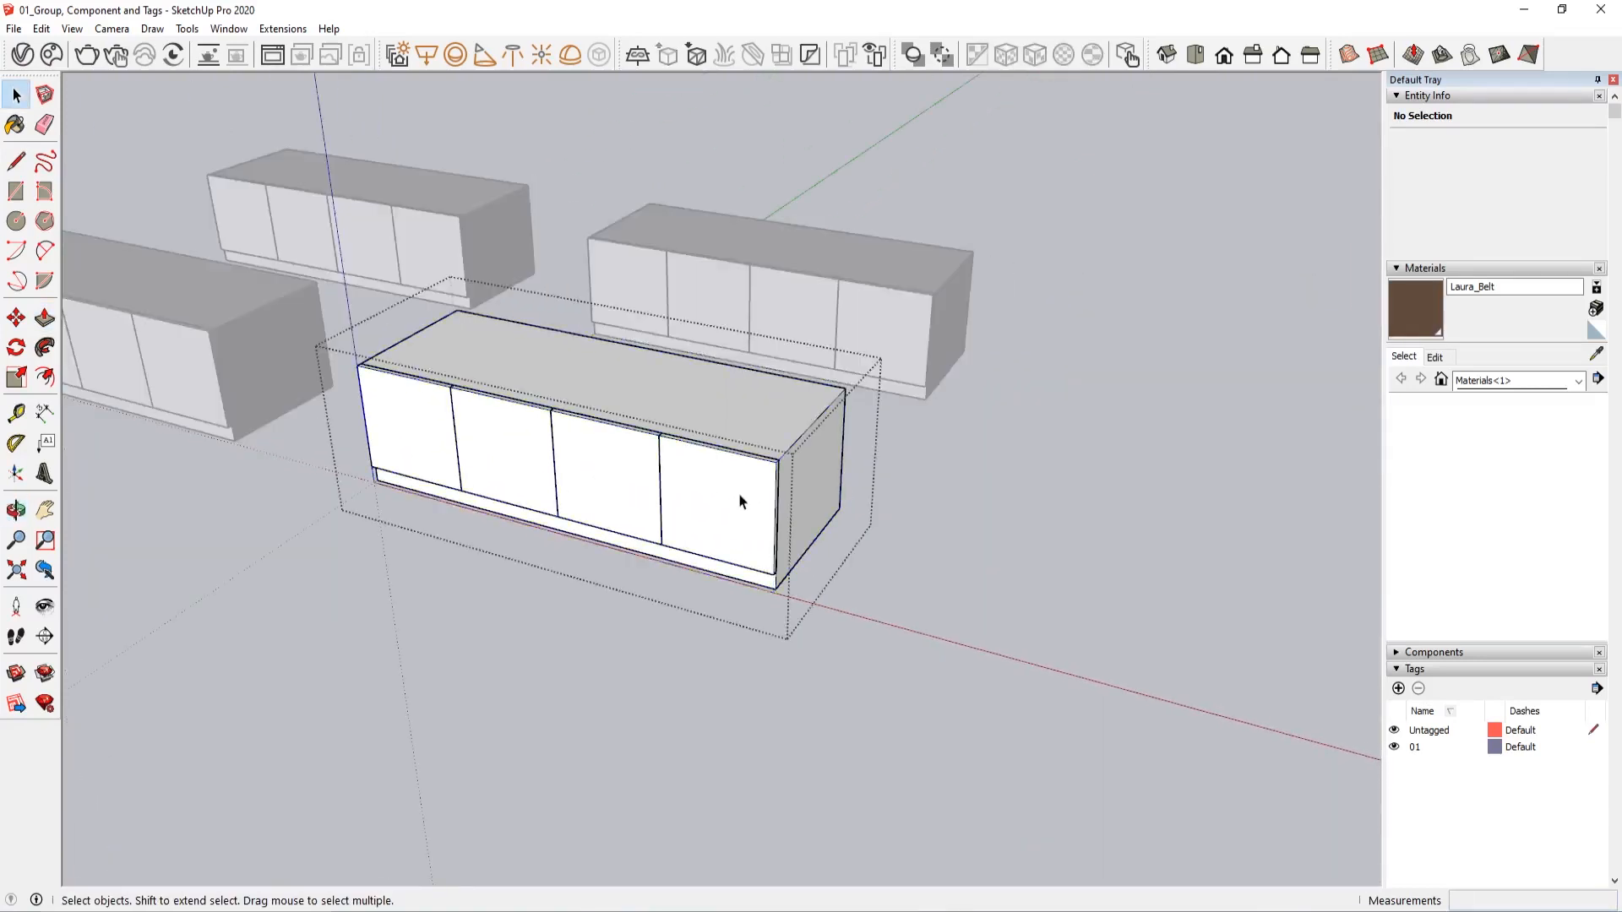
left_click(742, 500)
double_click(739, 500)
left_click(738, 501)
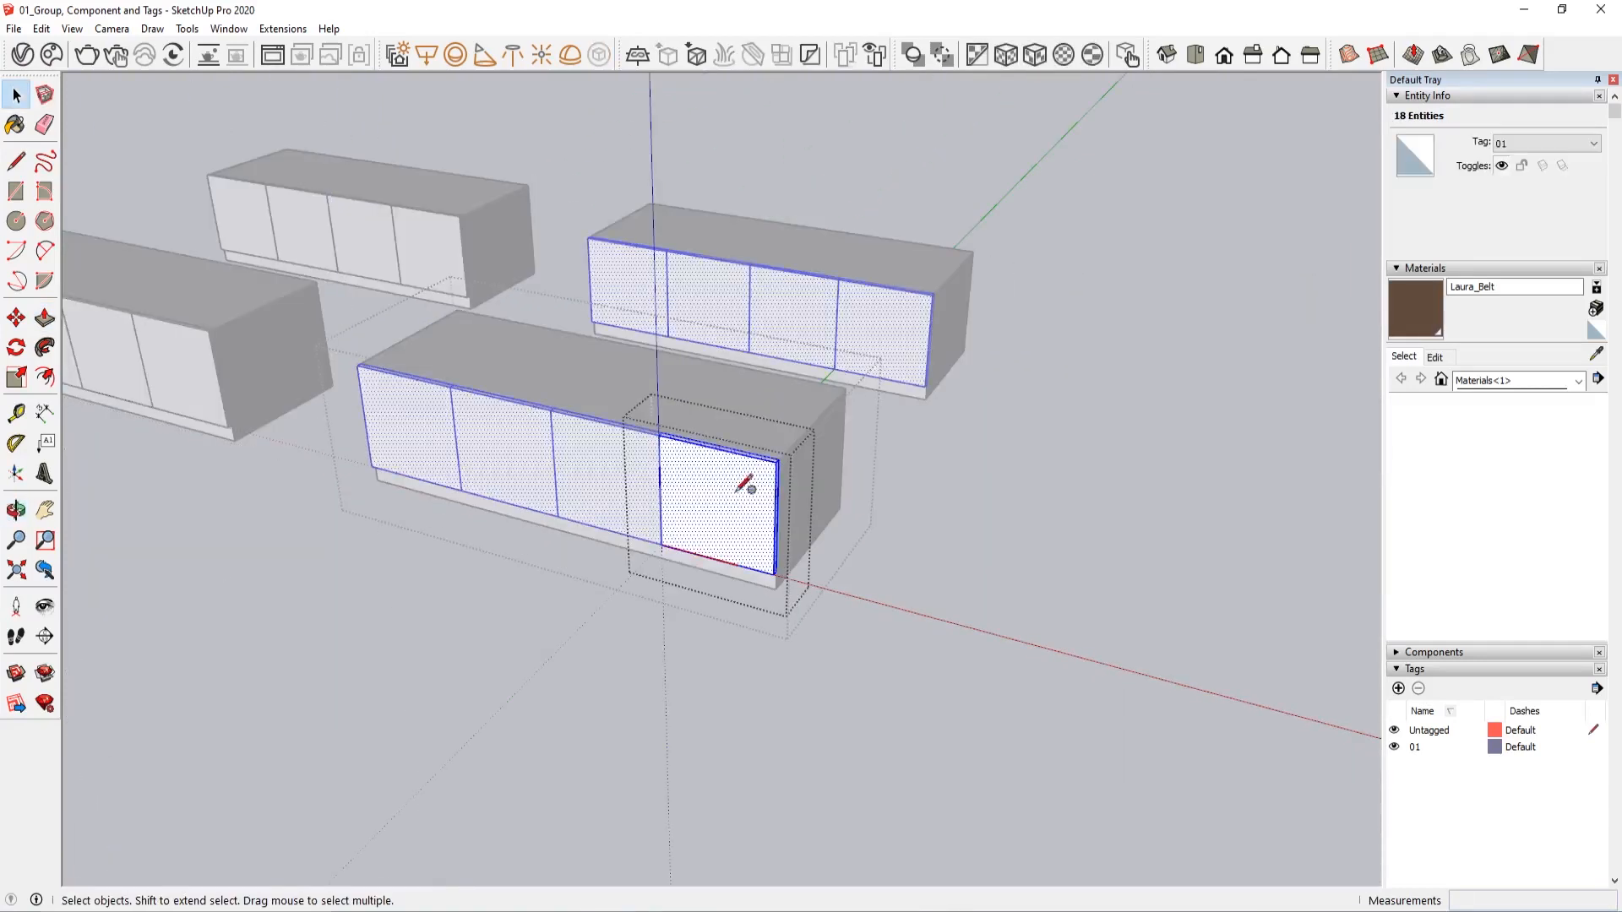
key("c")
scroll(746, 484, "up", 2)
left_click(737, 494)
left_click(757, 490)
scroll(760, 494, "up", 2)
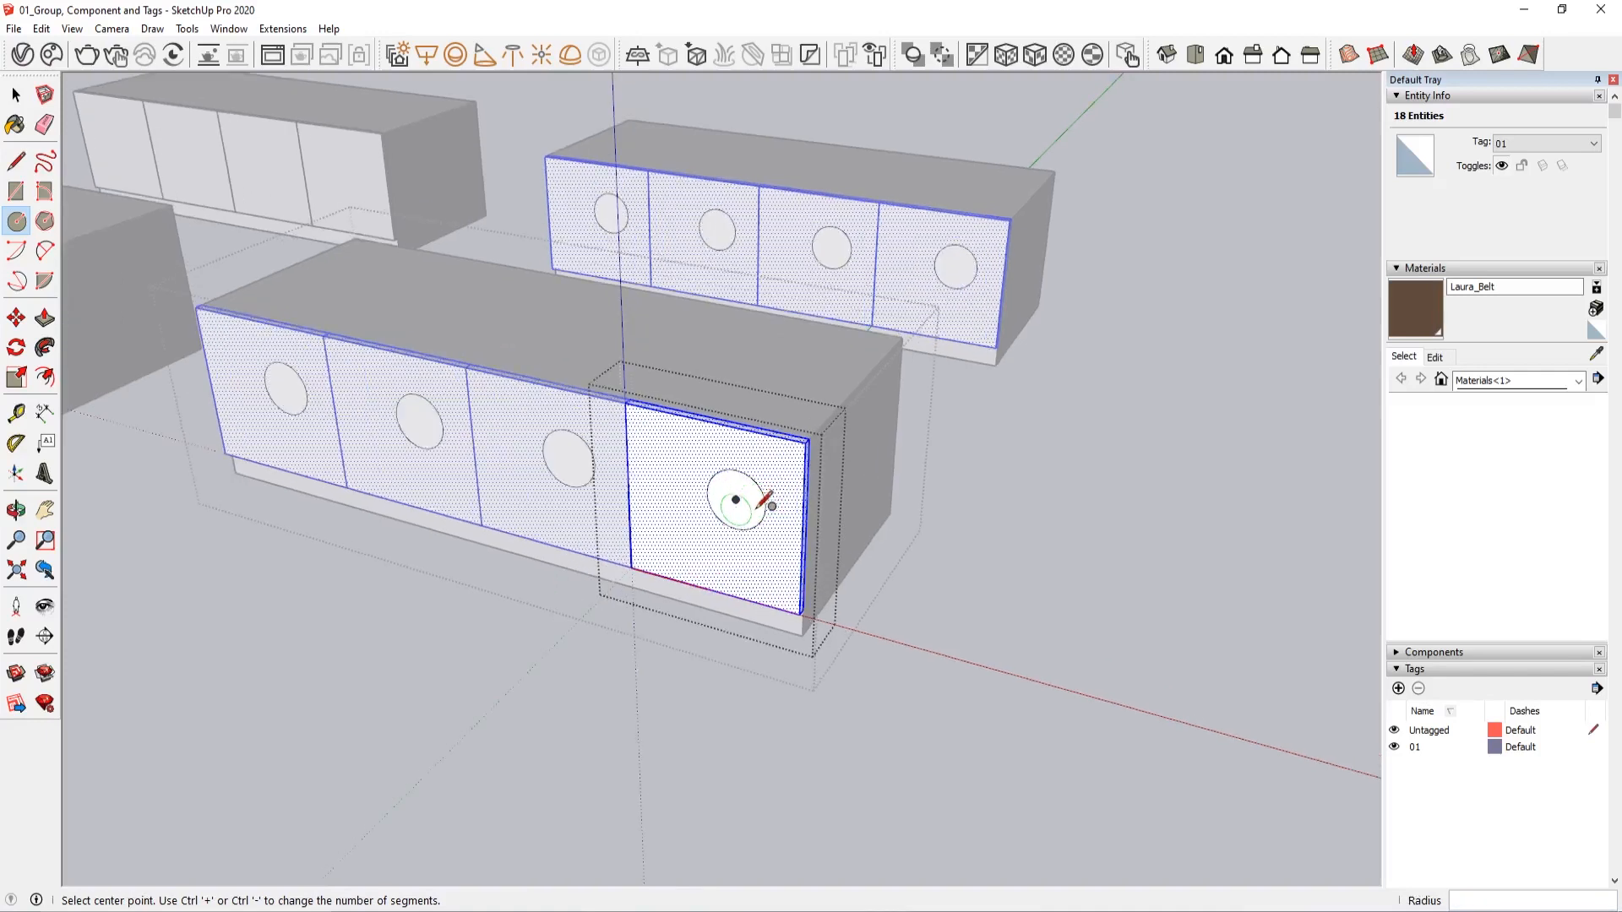
Extrude the circle outward by the same distance as the last extrusion, and exit the door component
key("p")
double_click(732, 510)
key("space")
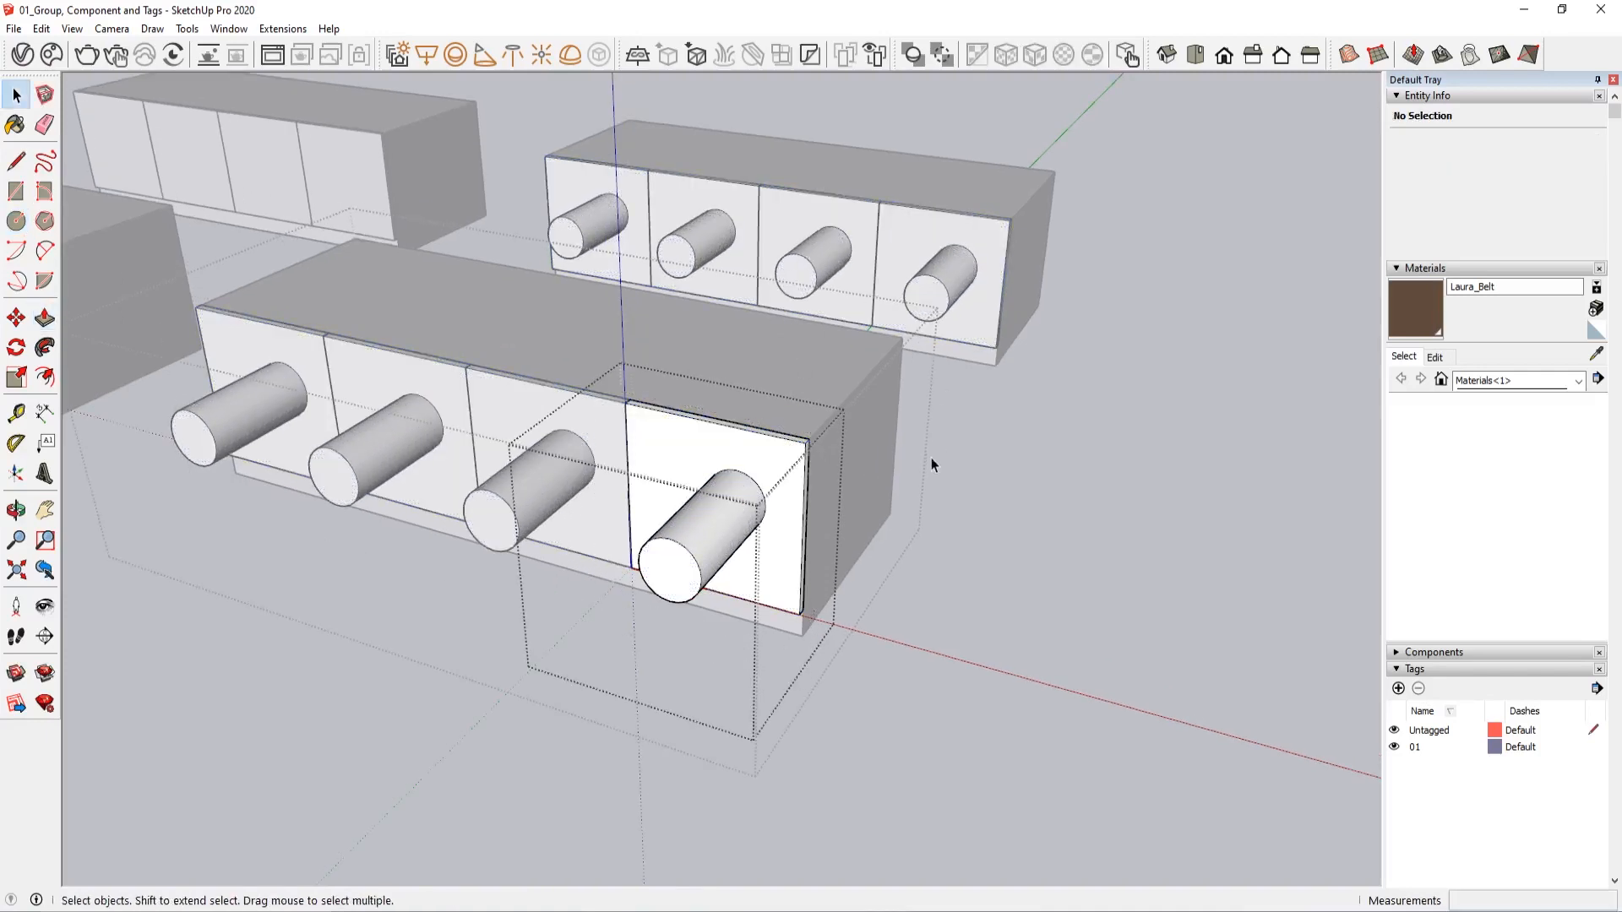
left_click(907, 494)
left_click(716, 460)
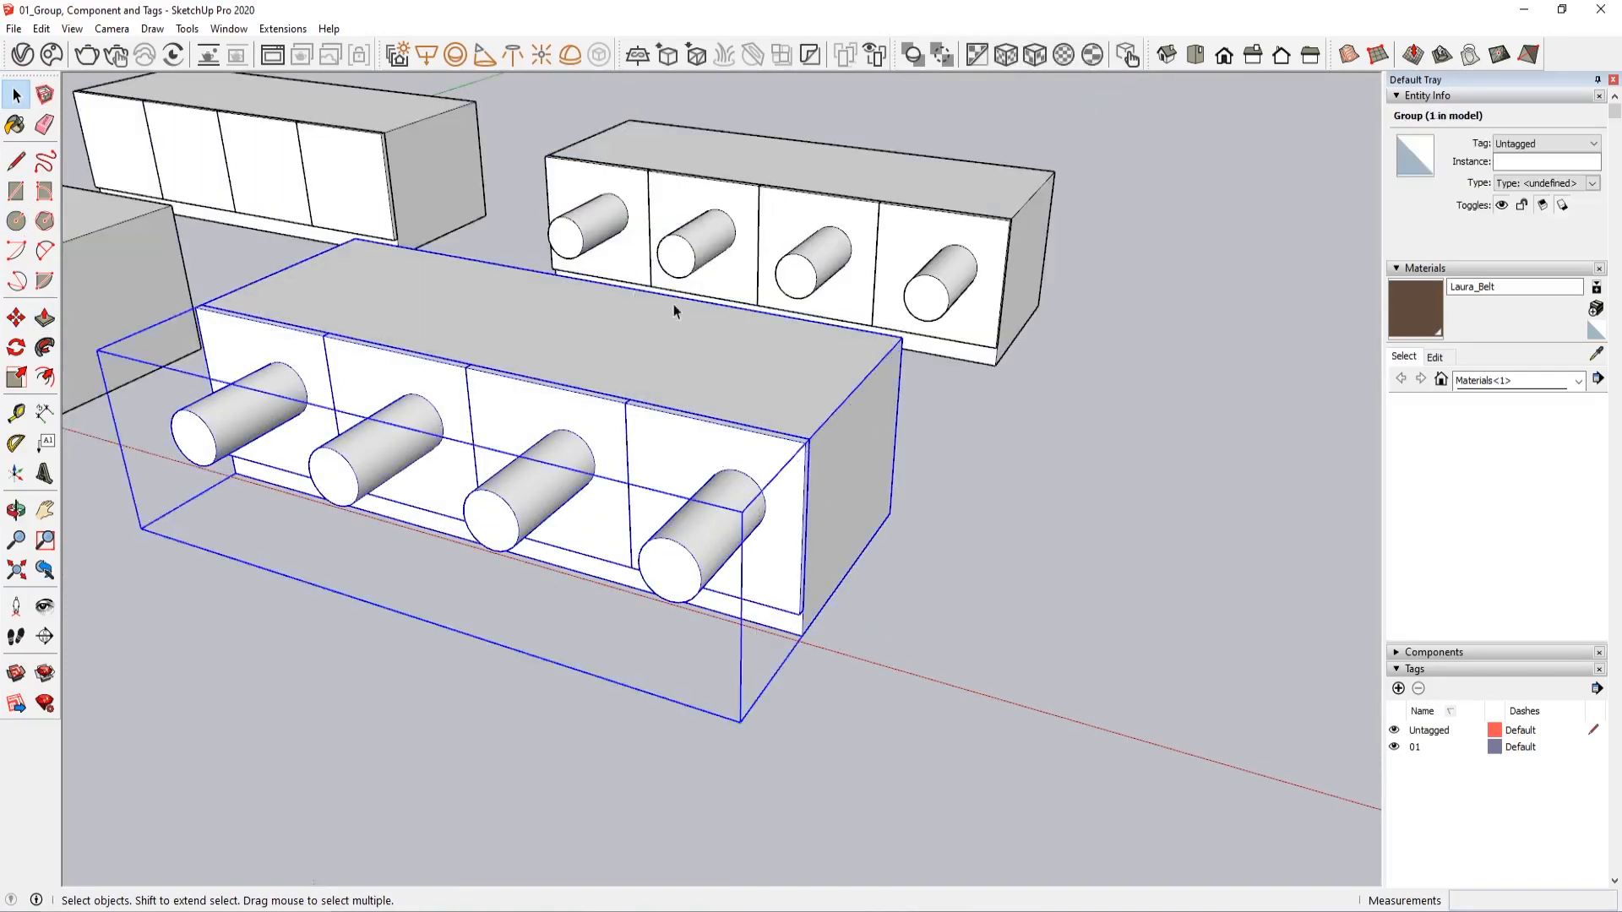
middle_click_drag(689, 423, 670, 471)
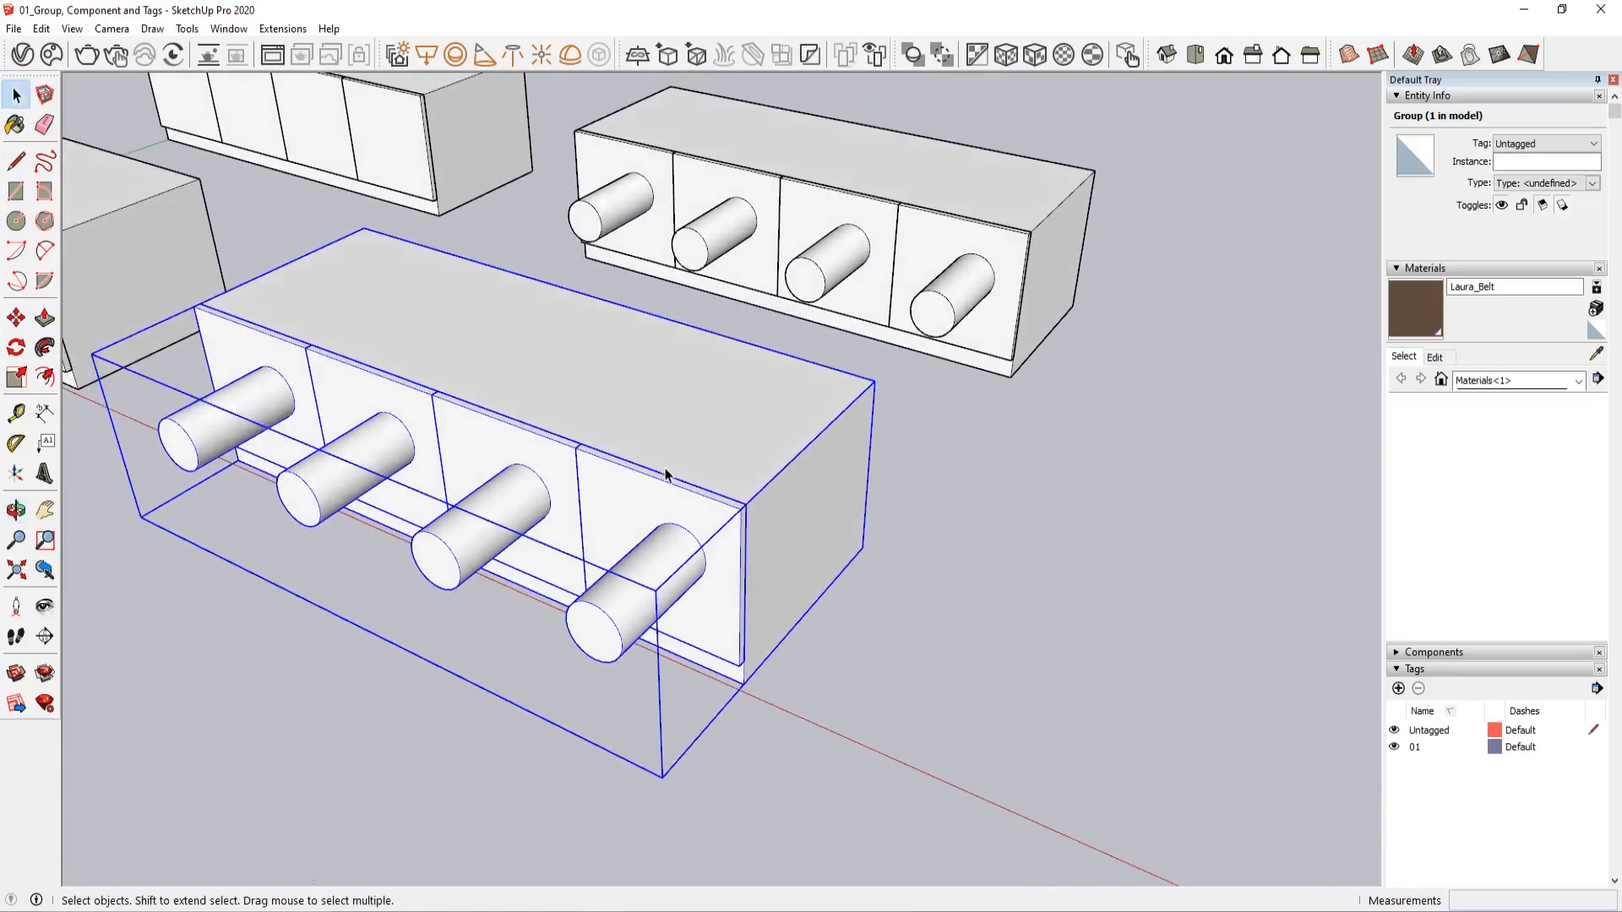
Examine the end door component inside the front copied cabinet by selecting its geometry, and exit that door
double_click(654, 506)
triple_click(655, 505)
left_click(966, 260)
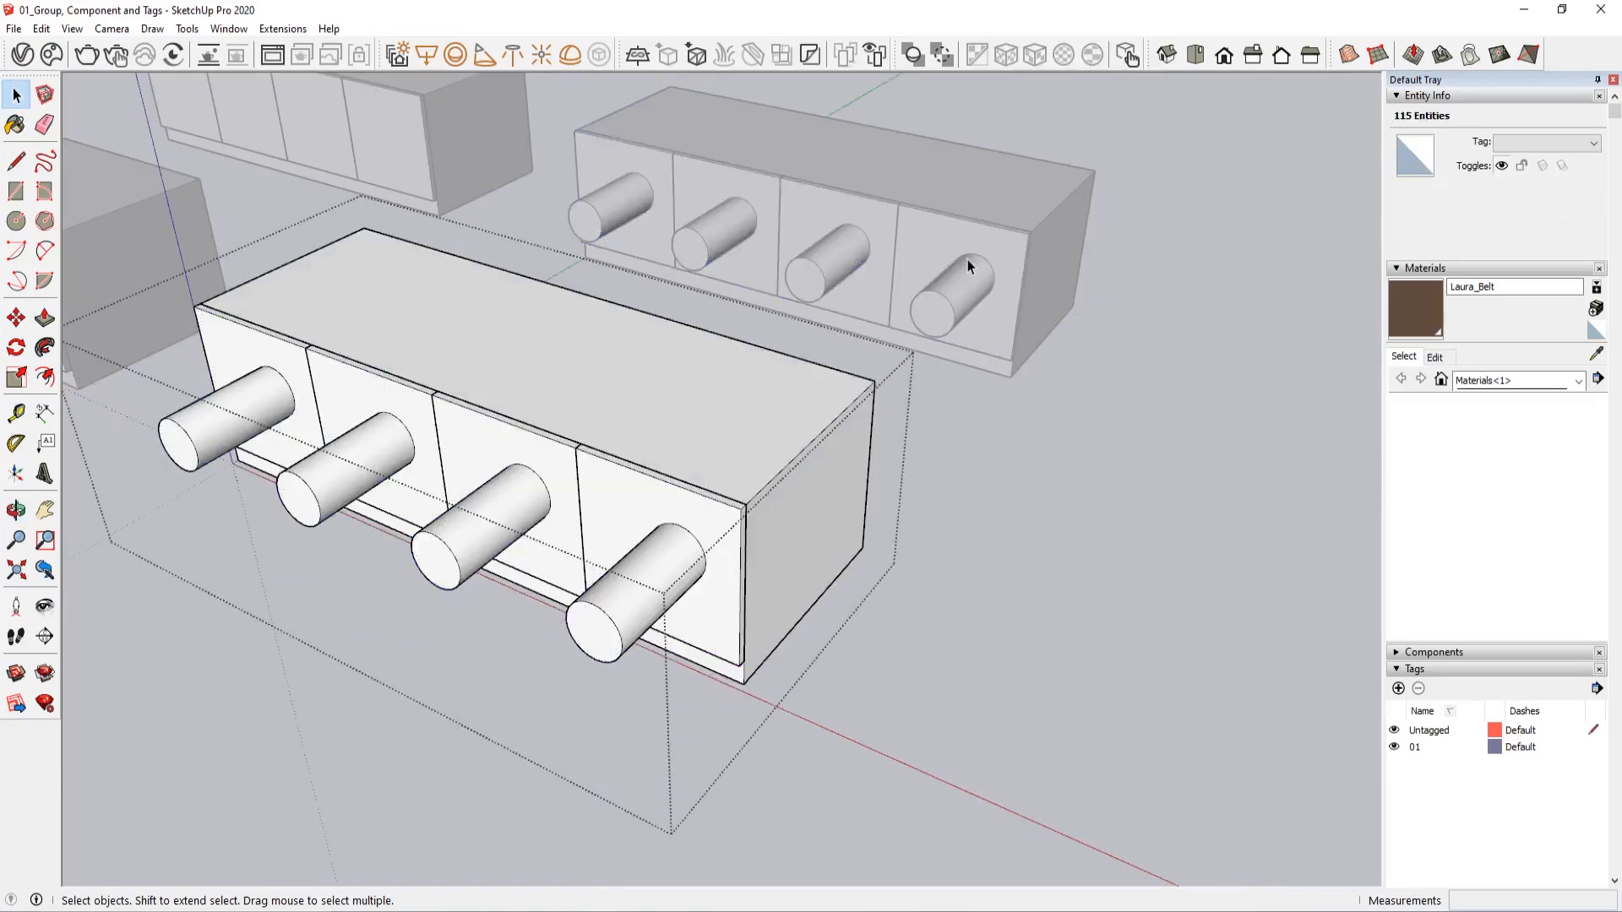
left_click(967, 262)
left_click(663, 507)
Raise the top face of the front copied cabinet's body about 1' 2 1/8" inside its nested group, and undo the extrusion
left_click(964, 644)
middle_click_drag(963, 644, 624, 530)
double_click(623, 530)
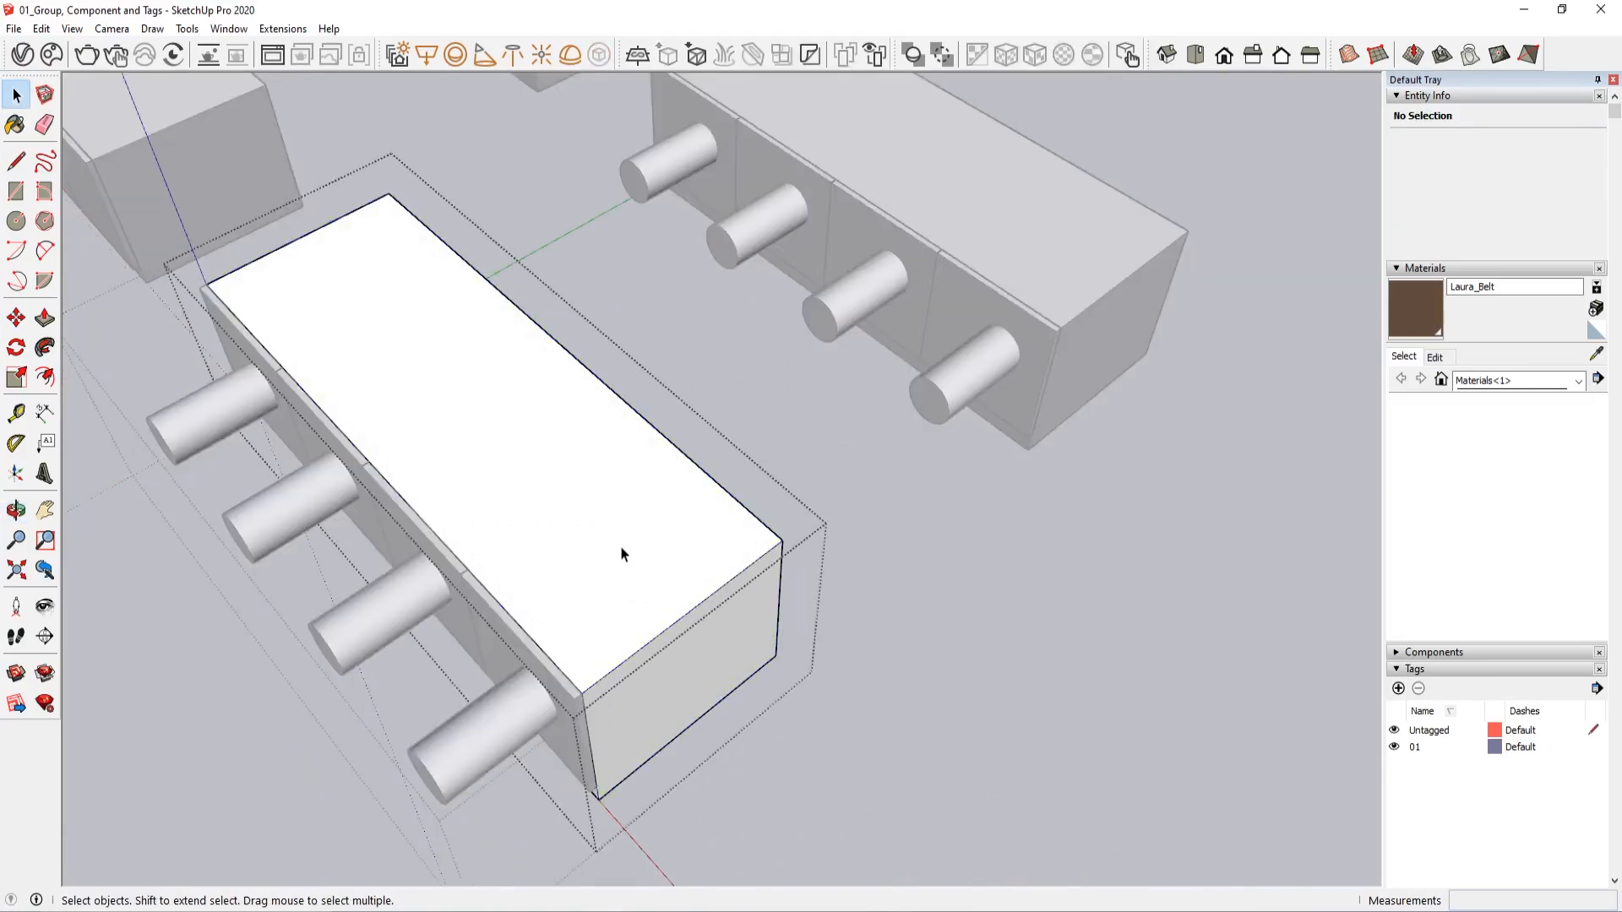
key("p")
left_click(579, 529)
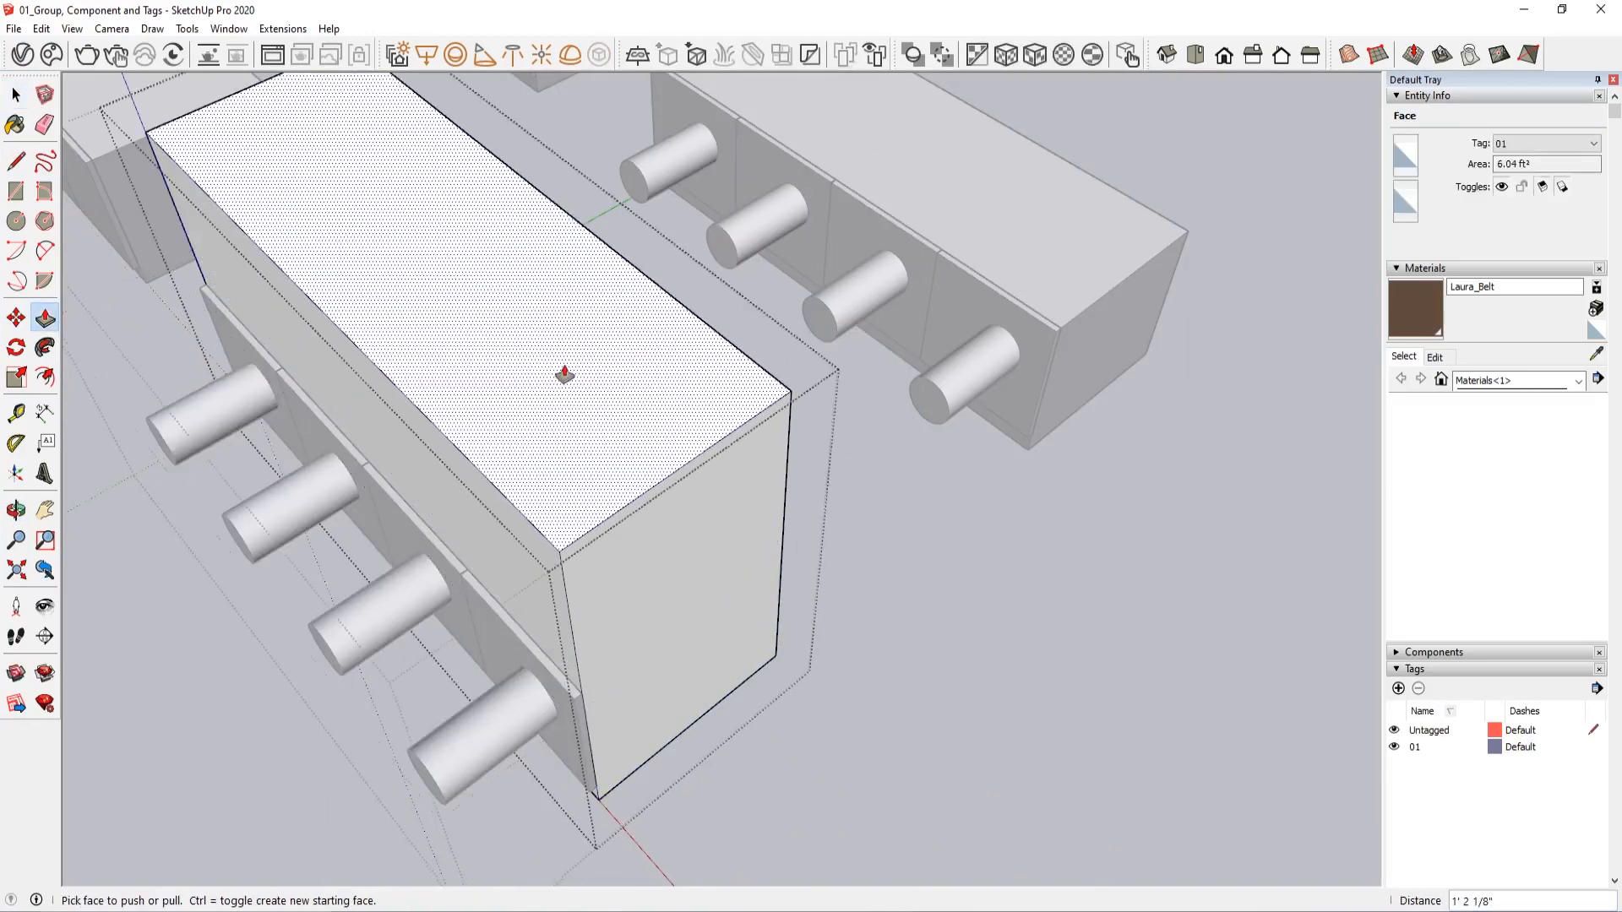
middle_click_drag(565, 374, 925, 300)
key("space")
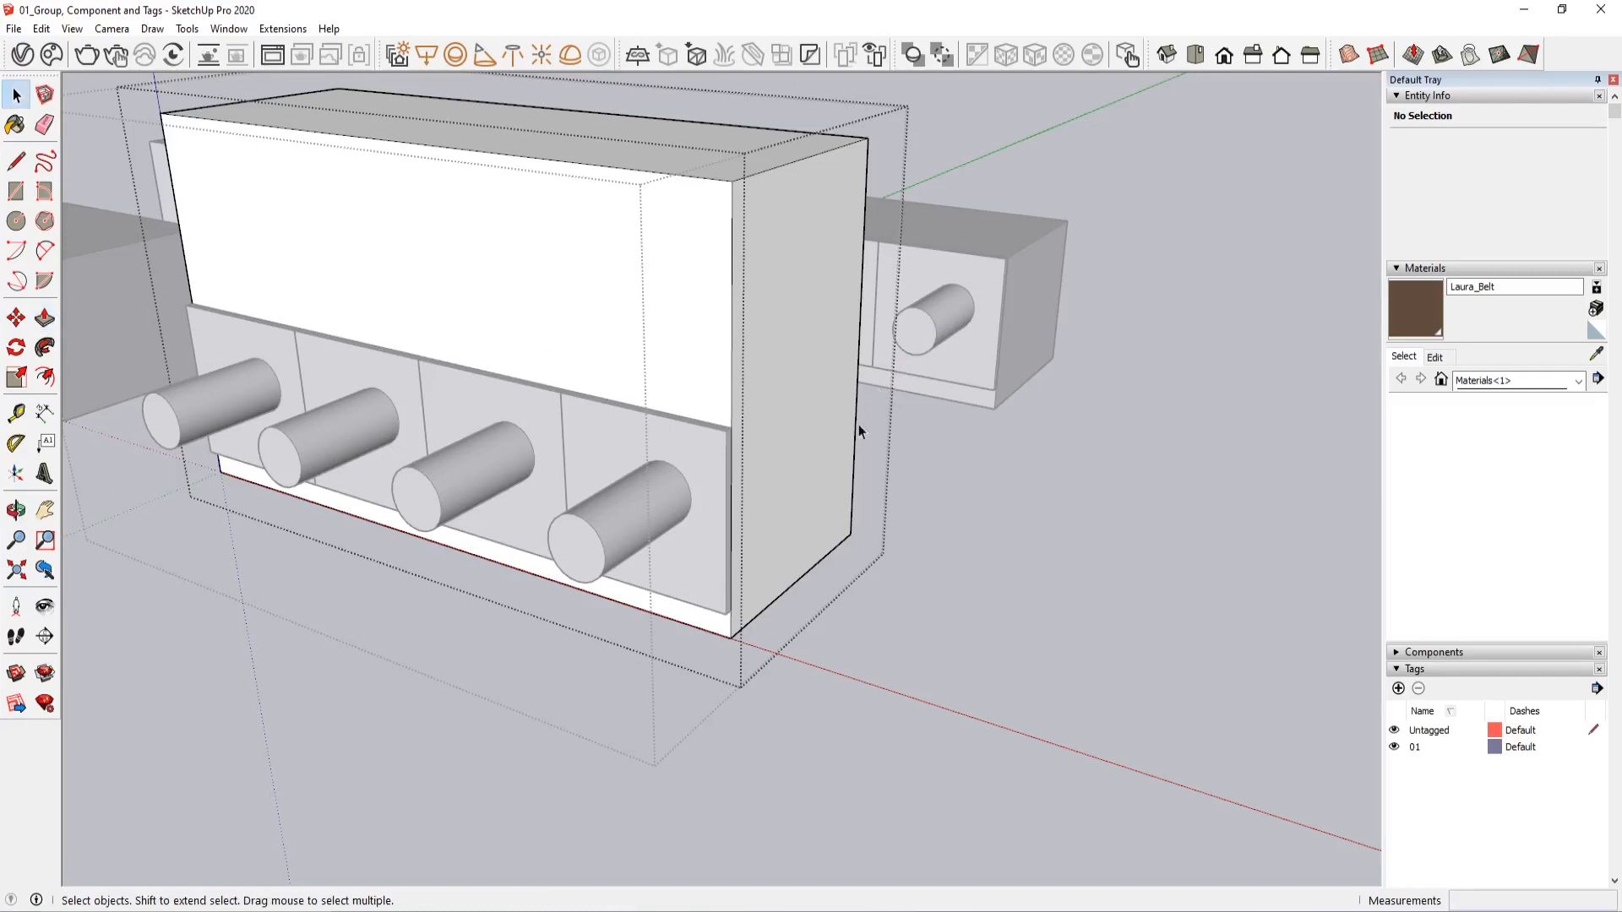
key("Escape")
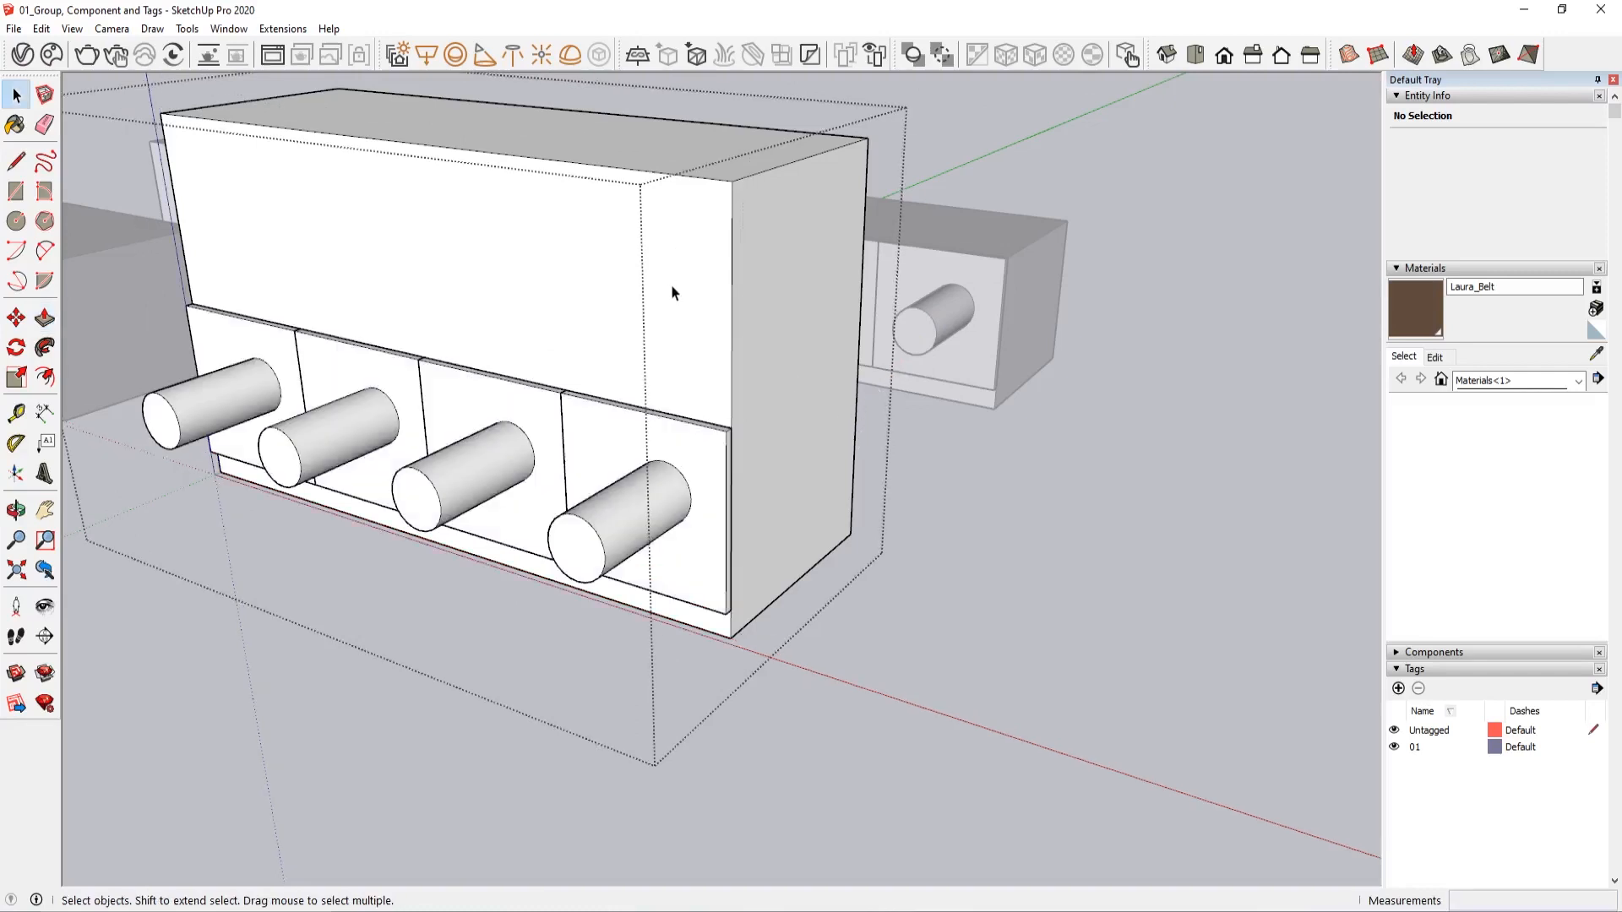
key("ctrl+z")
key("ctrl+z")
key("ctrl+z")
key("ctrl+z")
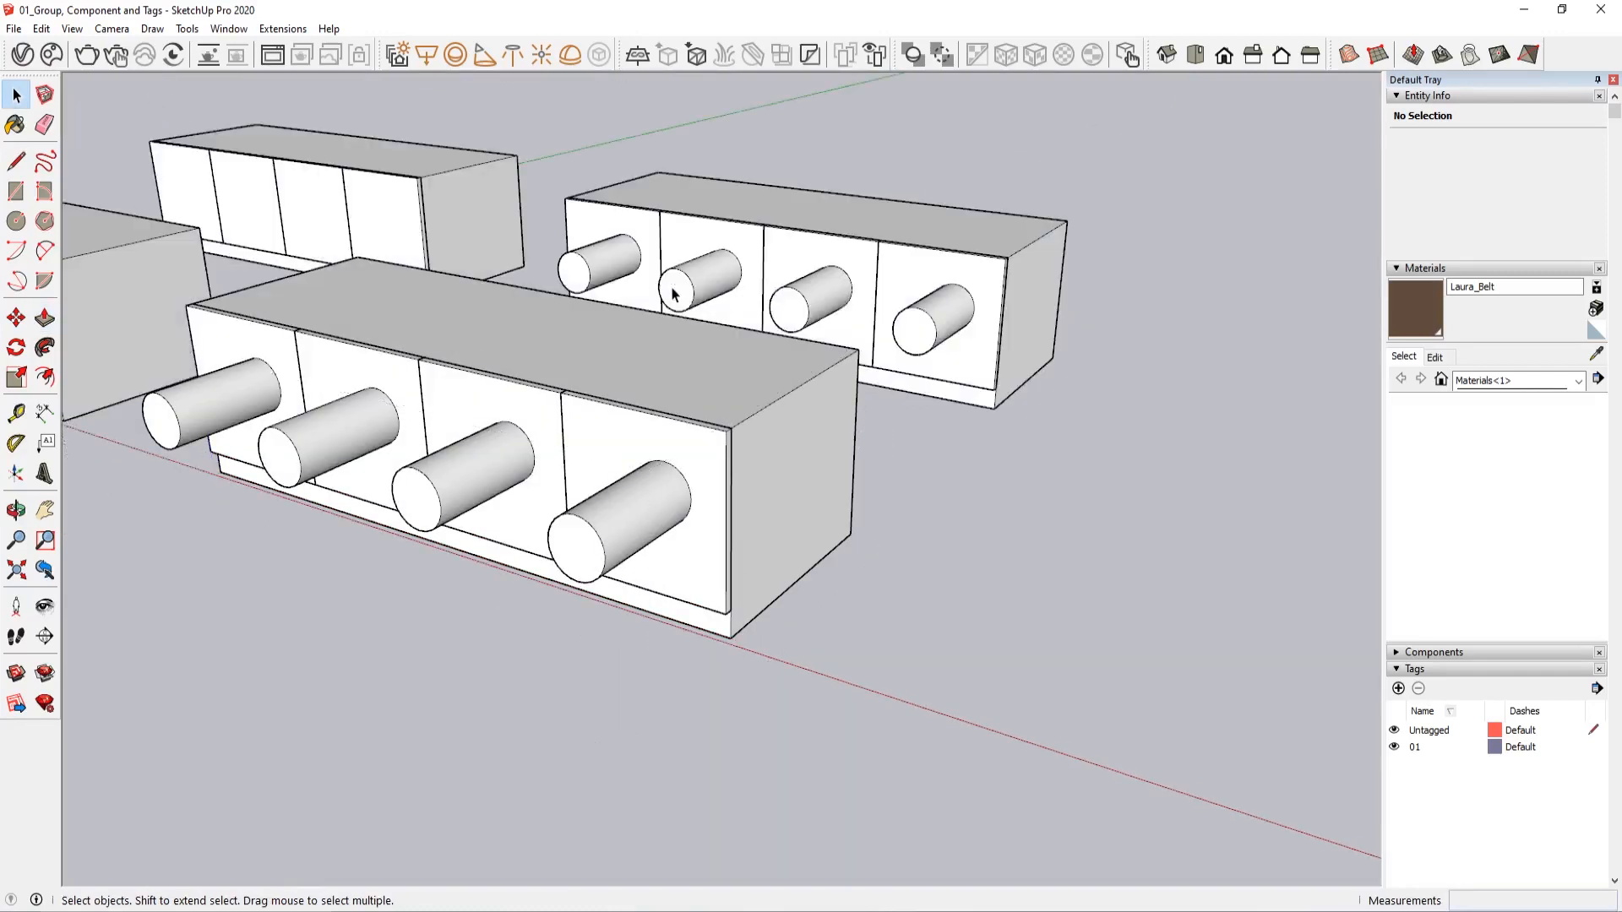
Hide the objects on tag 01 and show them again
middle_click_drag(869, 549, 1302, 681)
left_click(1395, 747)
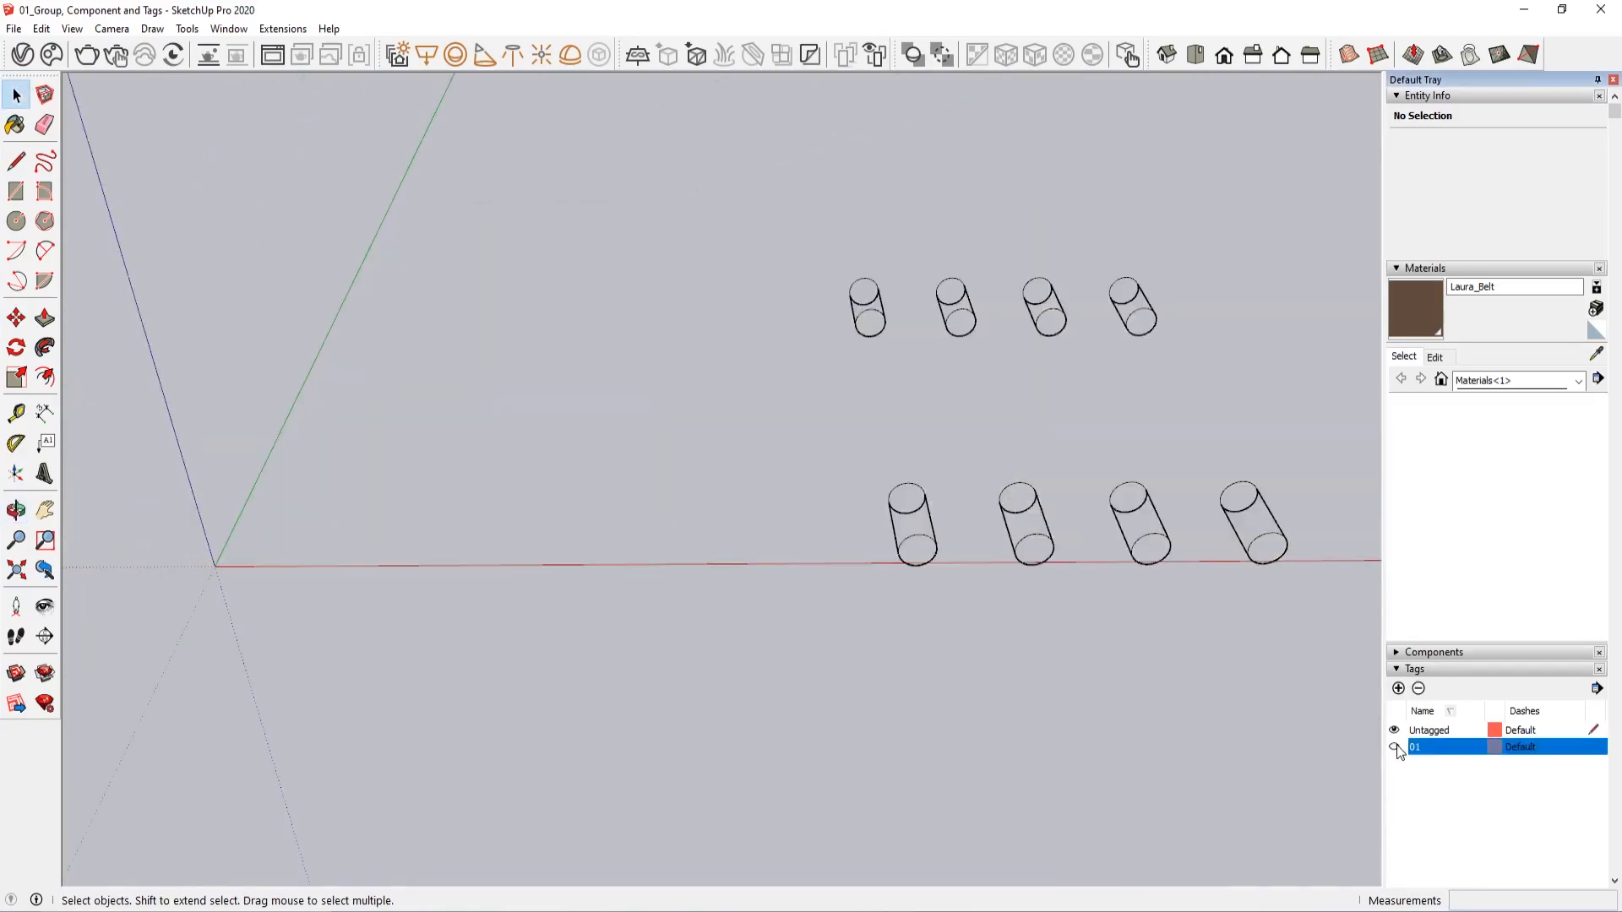
left_click(1395, 747)
middle_click_drag(817, 512, 1068, 687)
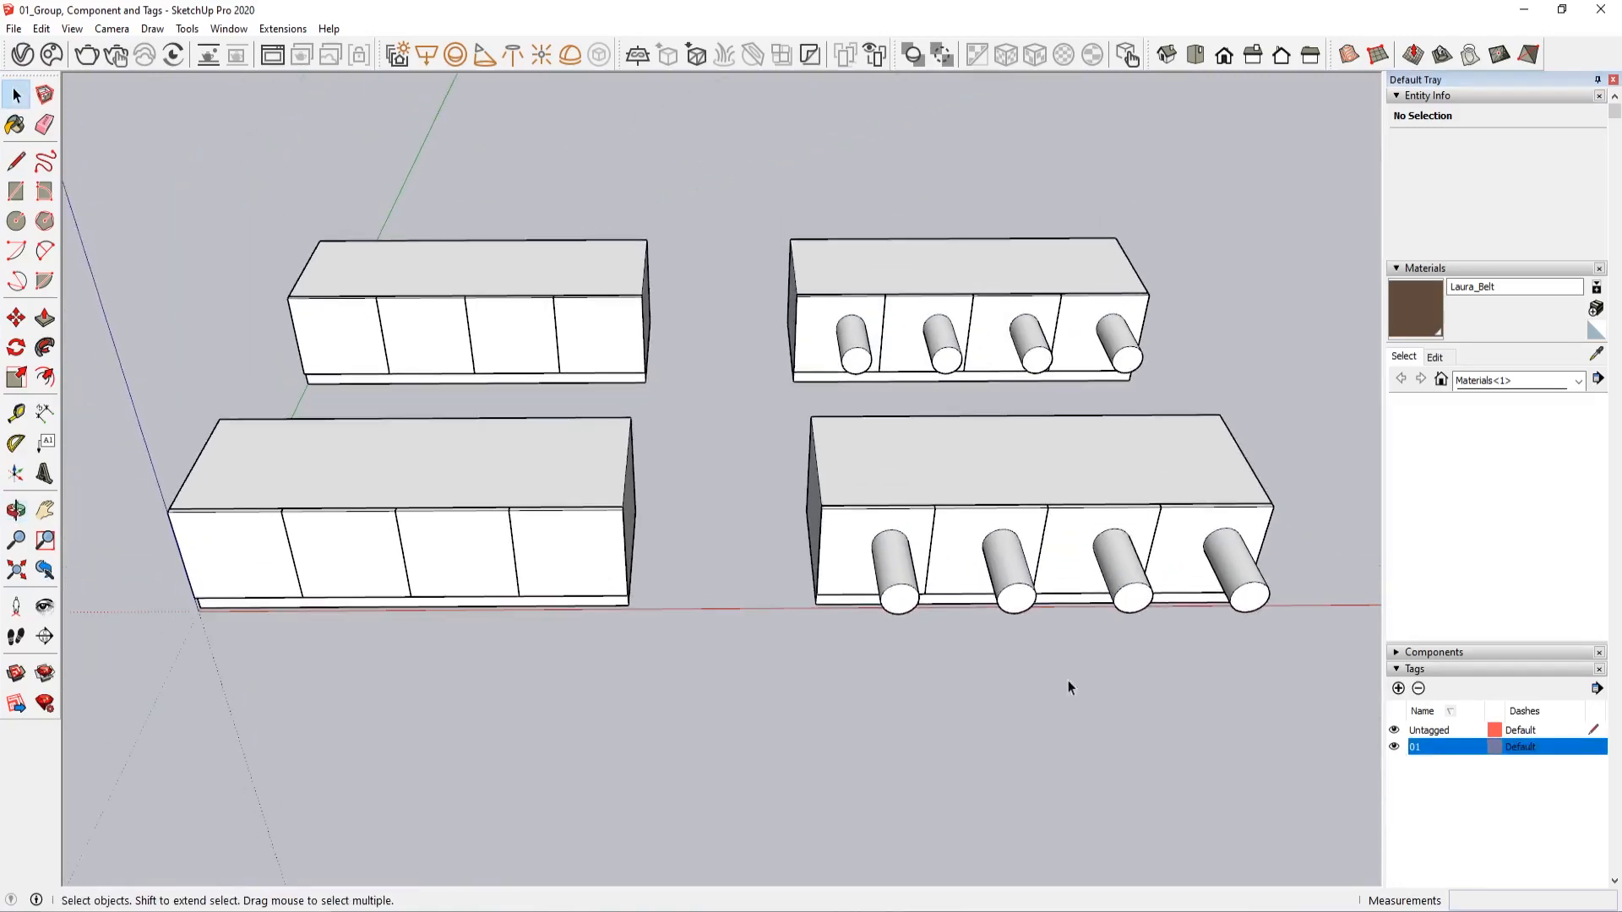
With tag 01 hidden, examine the geometry inside the front cabinet's second component door, and restore the tag's visibility
left_click(1395, 747)
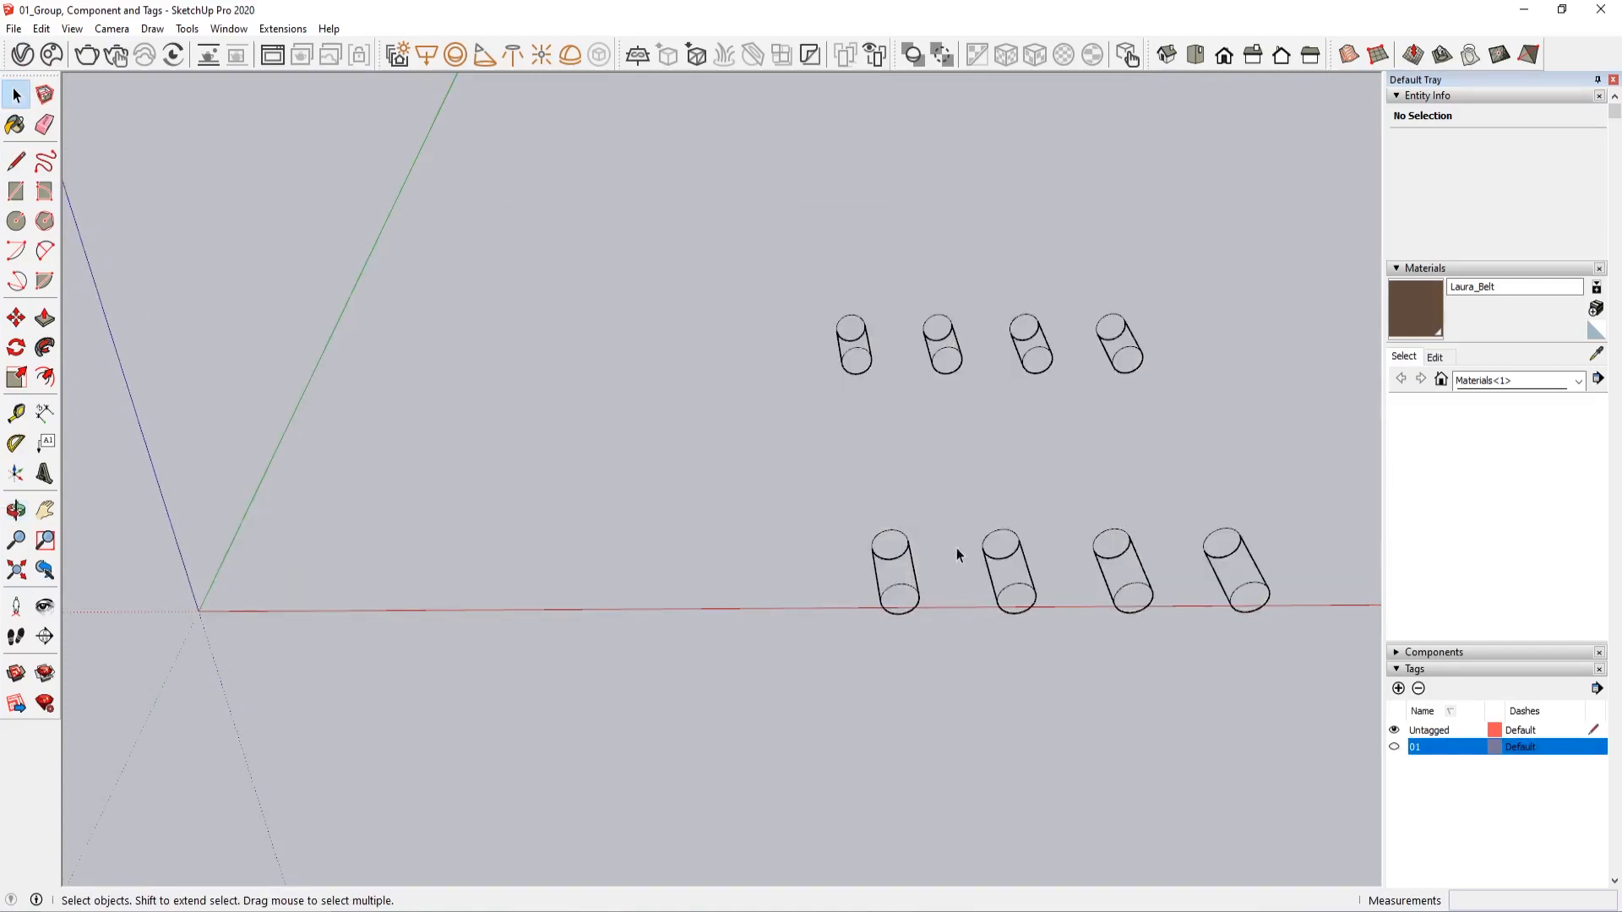
double_click(995, 589)
triple_click(995, 589)
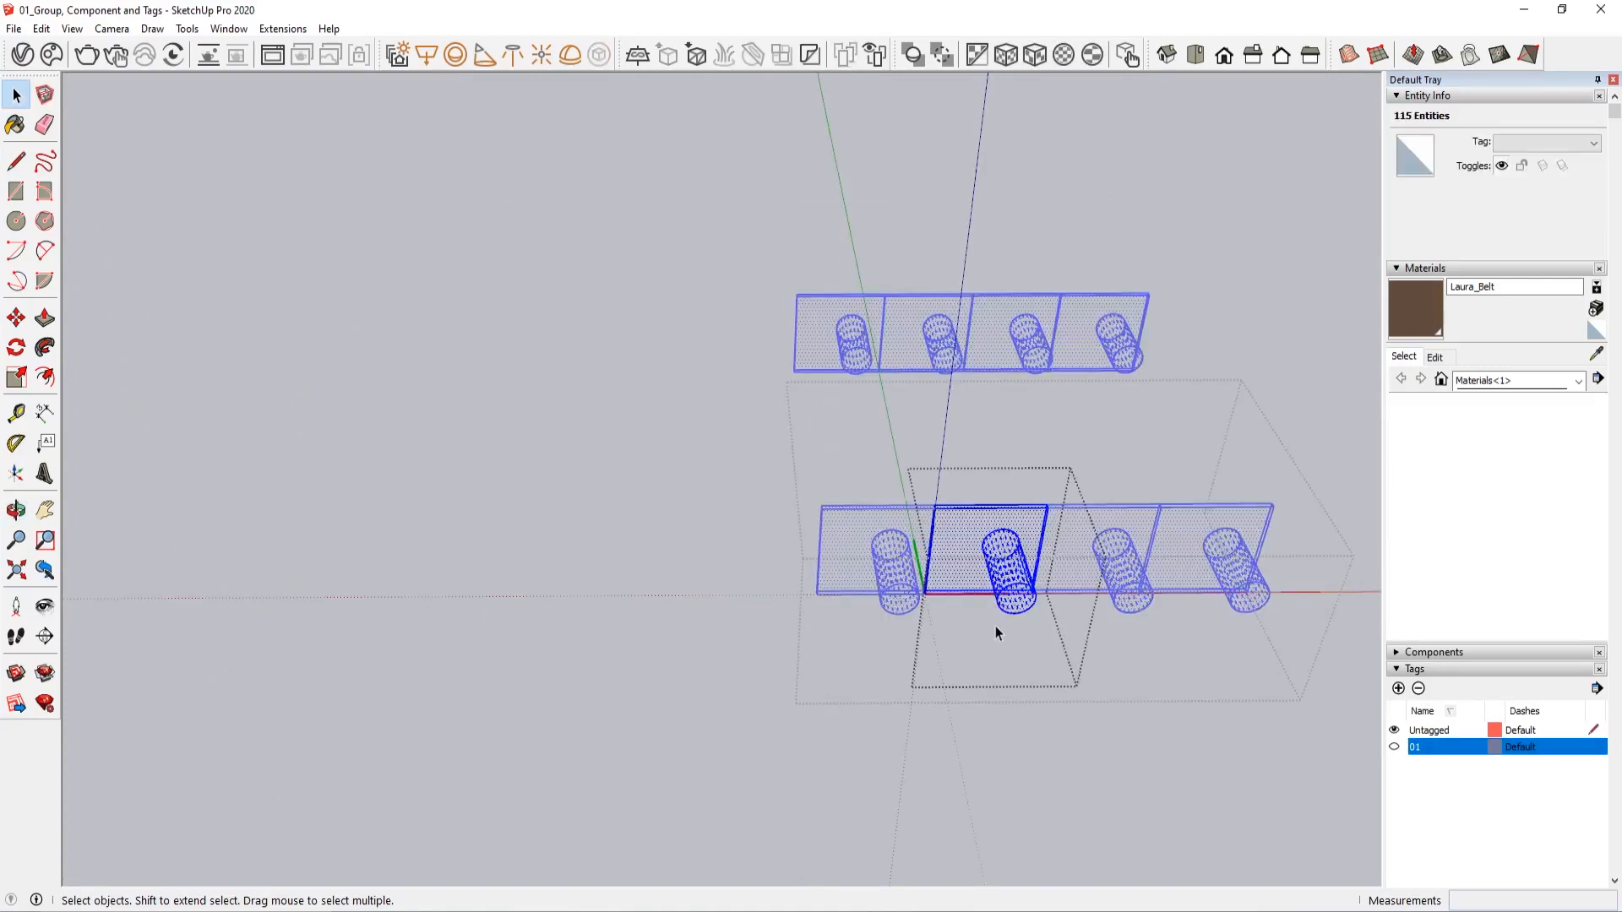
middle_click_drag(996, 626, 559, 455)
double_click(1063, 355)
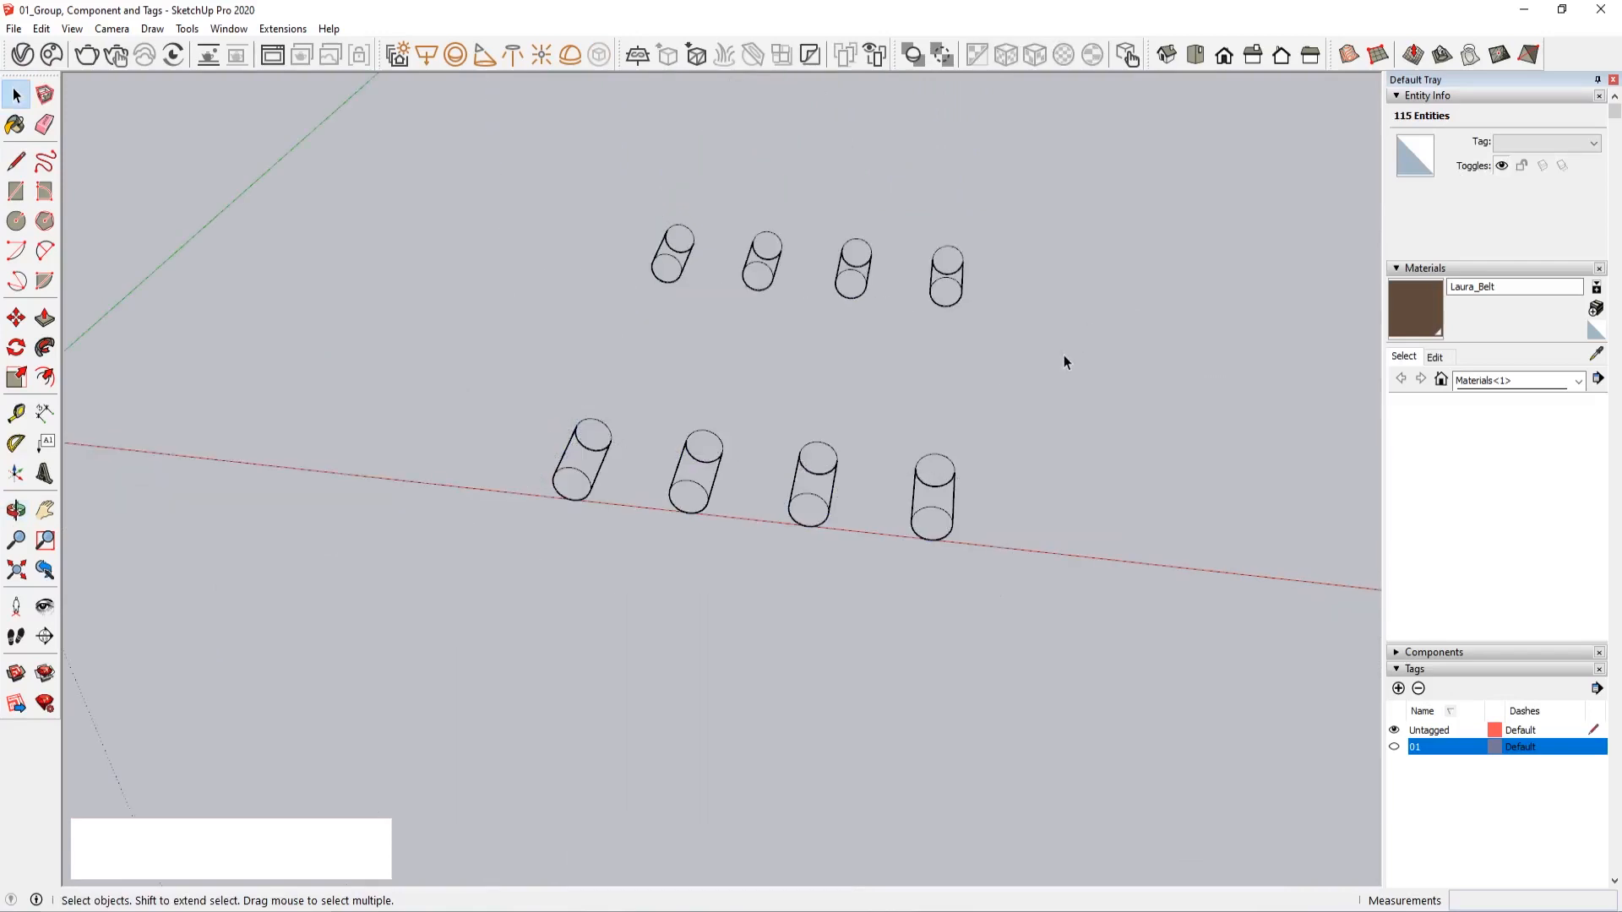
left_click(1394, 747)
Delete both cabinets with component doors and the rear cabinet with grouped doors, keeping only the original at the origin
scroll(753, 284, "down", 4)
middle_click_drag(750, 287, 610, 342)
left_click(531, 332)
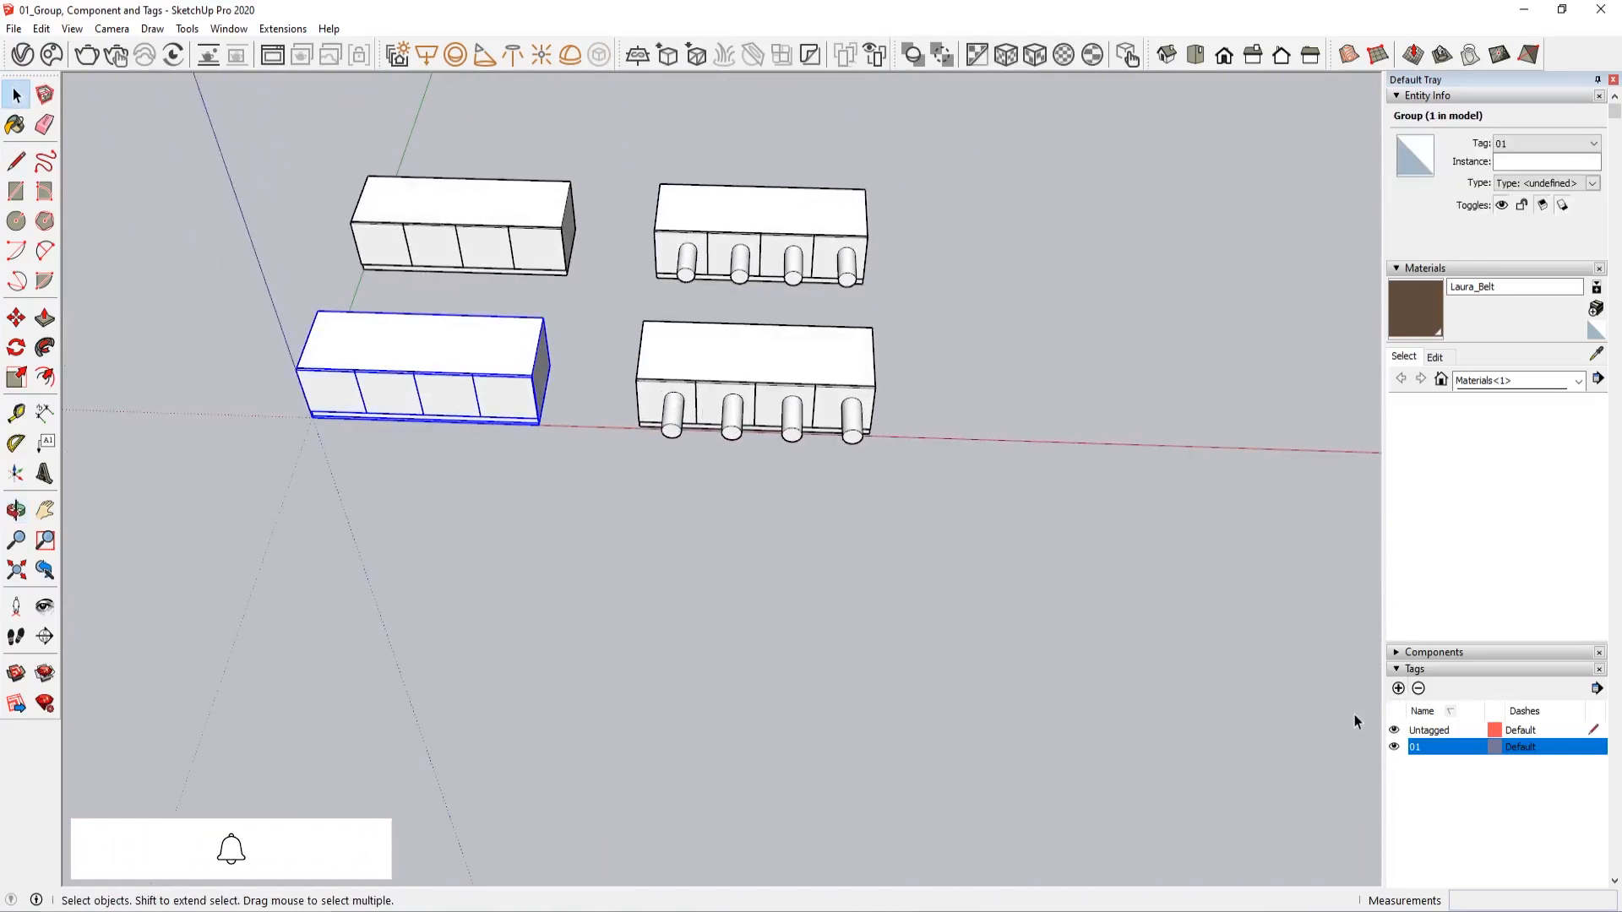
middle_click_drag(553, 410, 565, 574, "shift")
left_click_drag(873, 289, 644, 667)
key("Delete")
left_click(418, 417)
key("Delete")
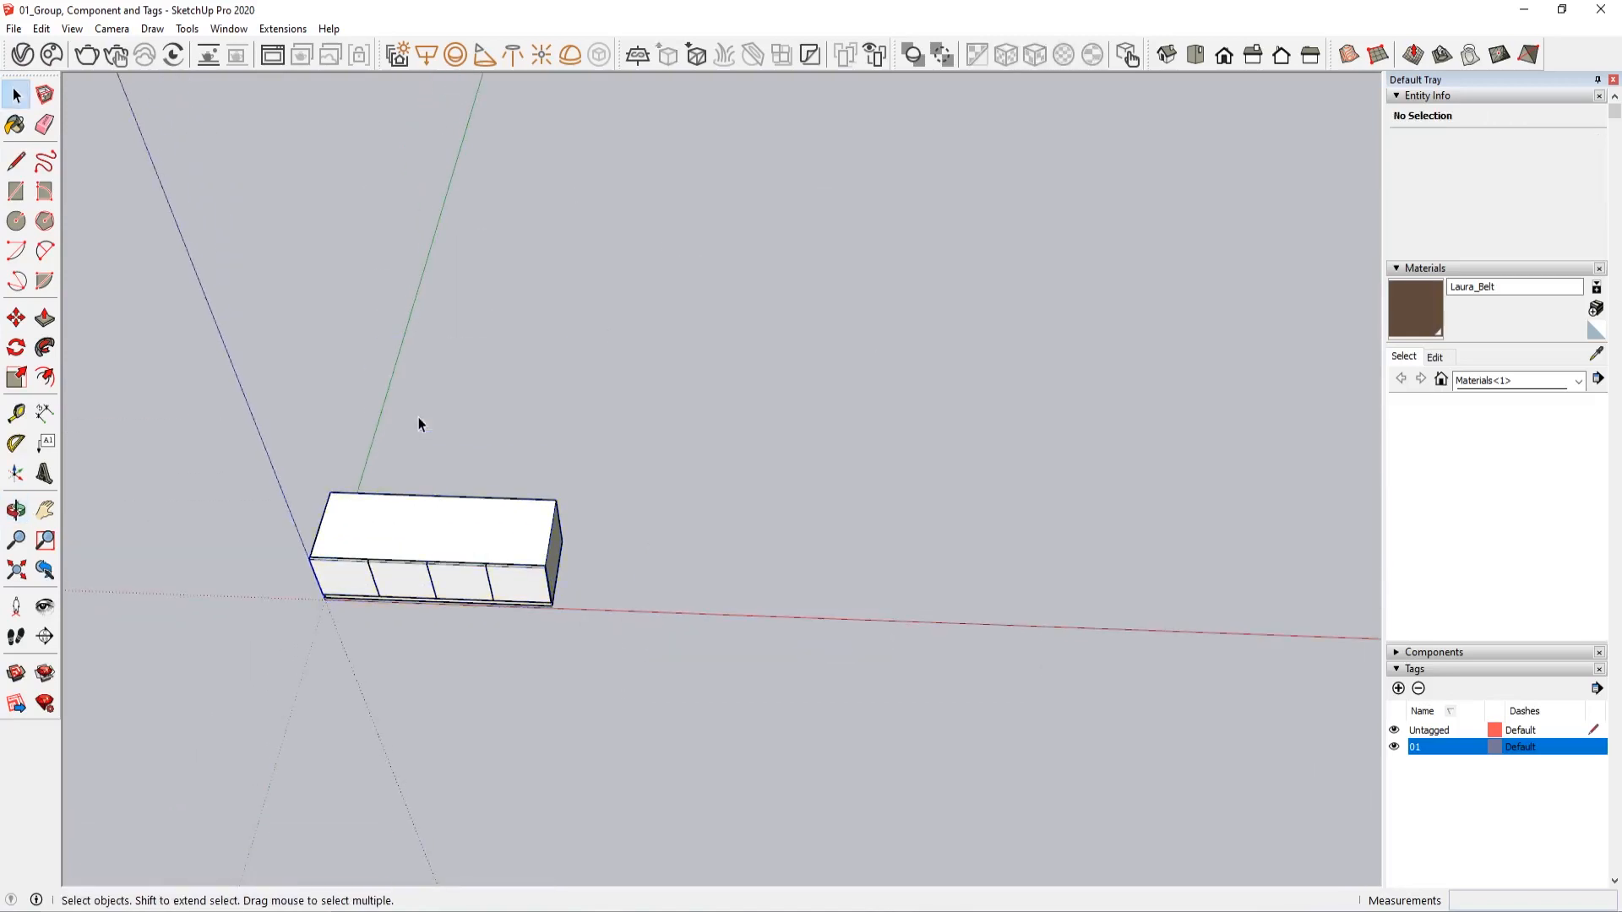
Copy the remaining cabinet group along the red axis, leaving a gap between the two cabinets
left_click(485, 593)
scroll(485, 596, "up", 4)
middle_click_drag(485, 606, 555, 527, "shift")
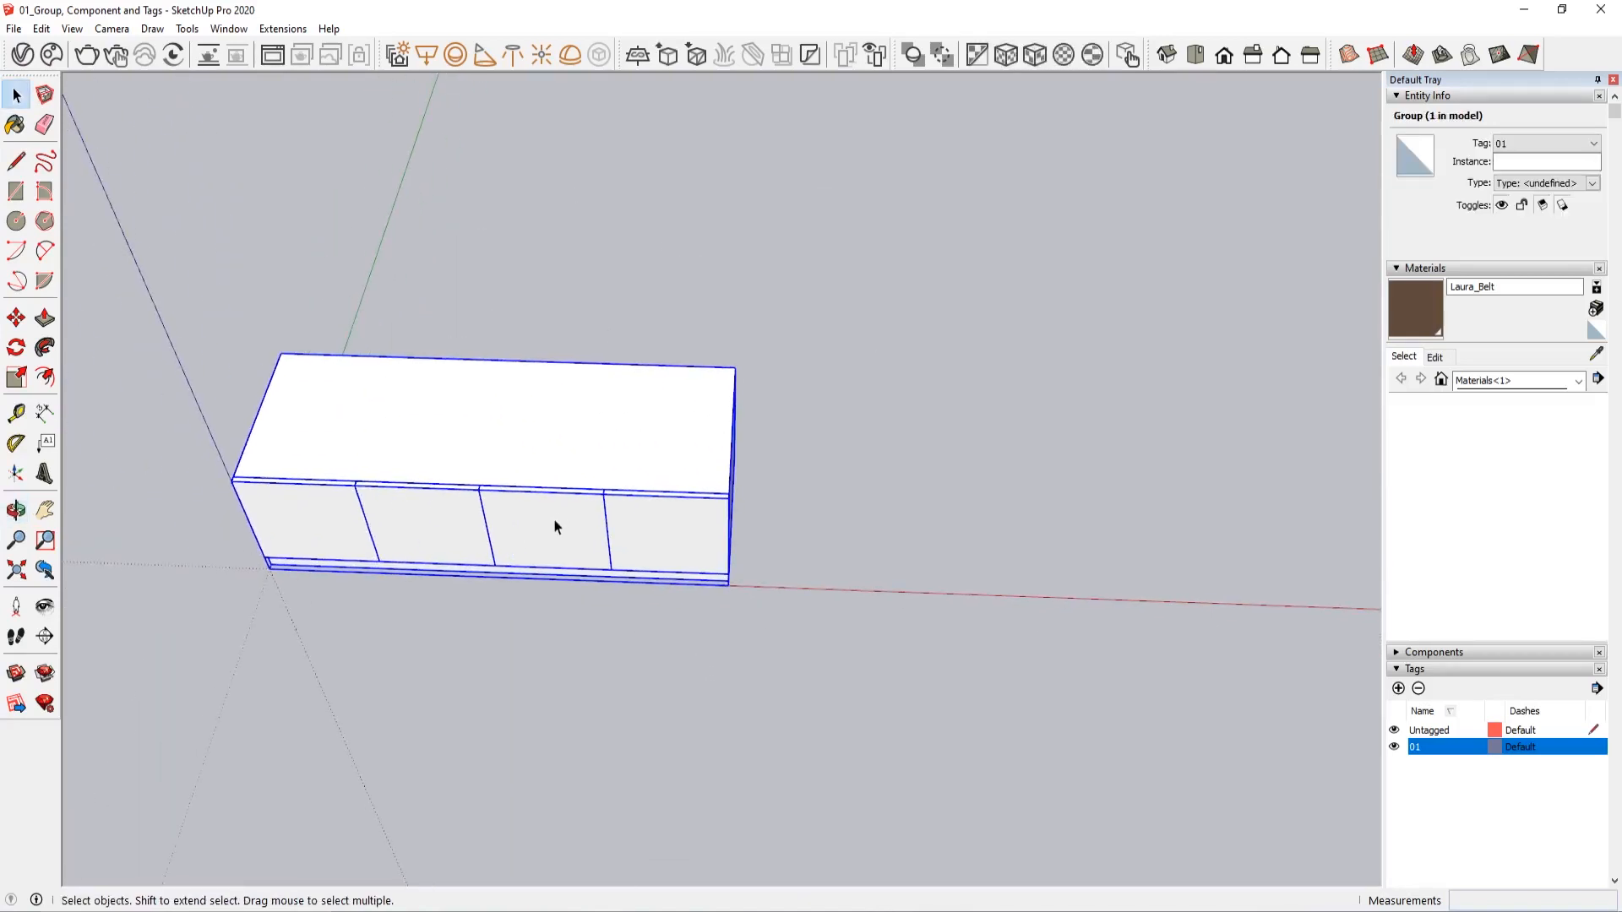
key("m")
key("ctrl")
left_click(401, 583)
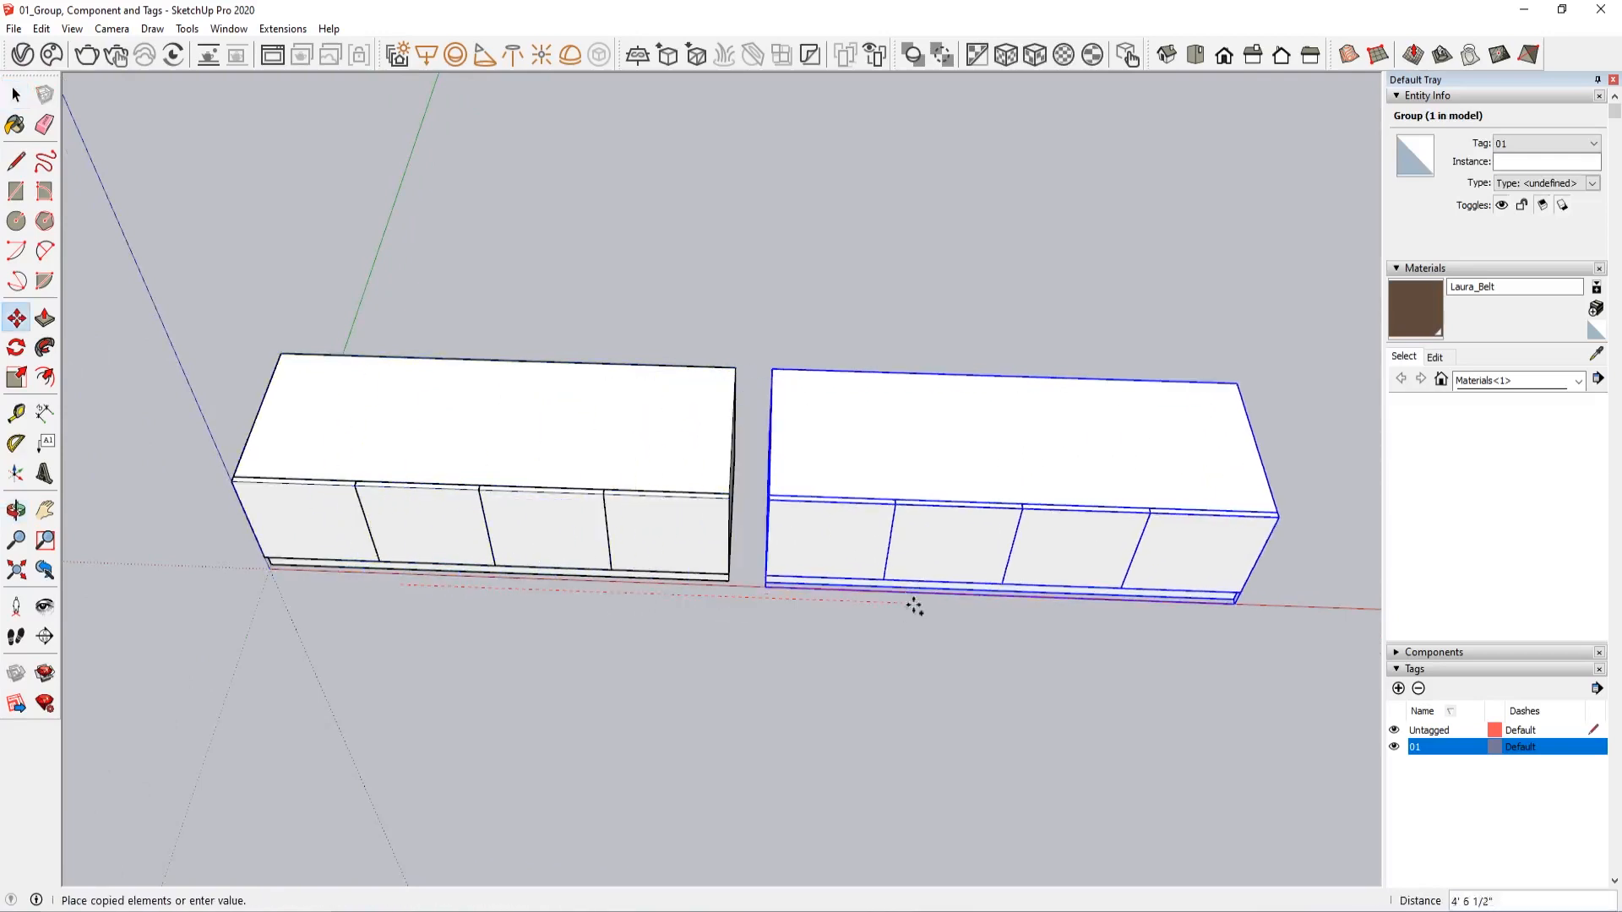
left_click(1017, 601)
key("space")
Add a new tag named 02 for the copied cabinet
left_click(601, 502)
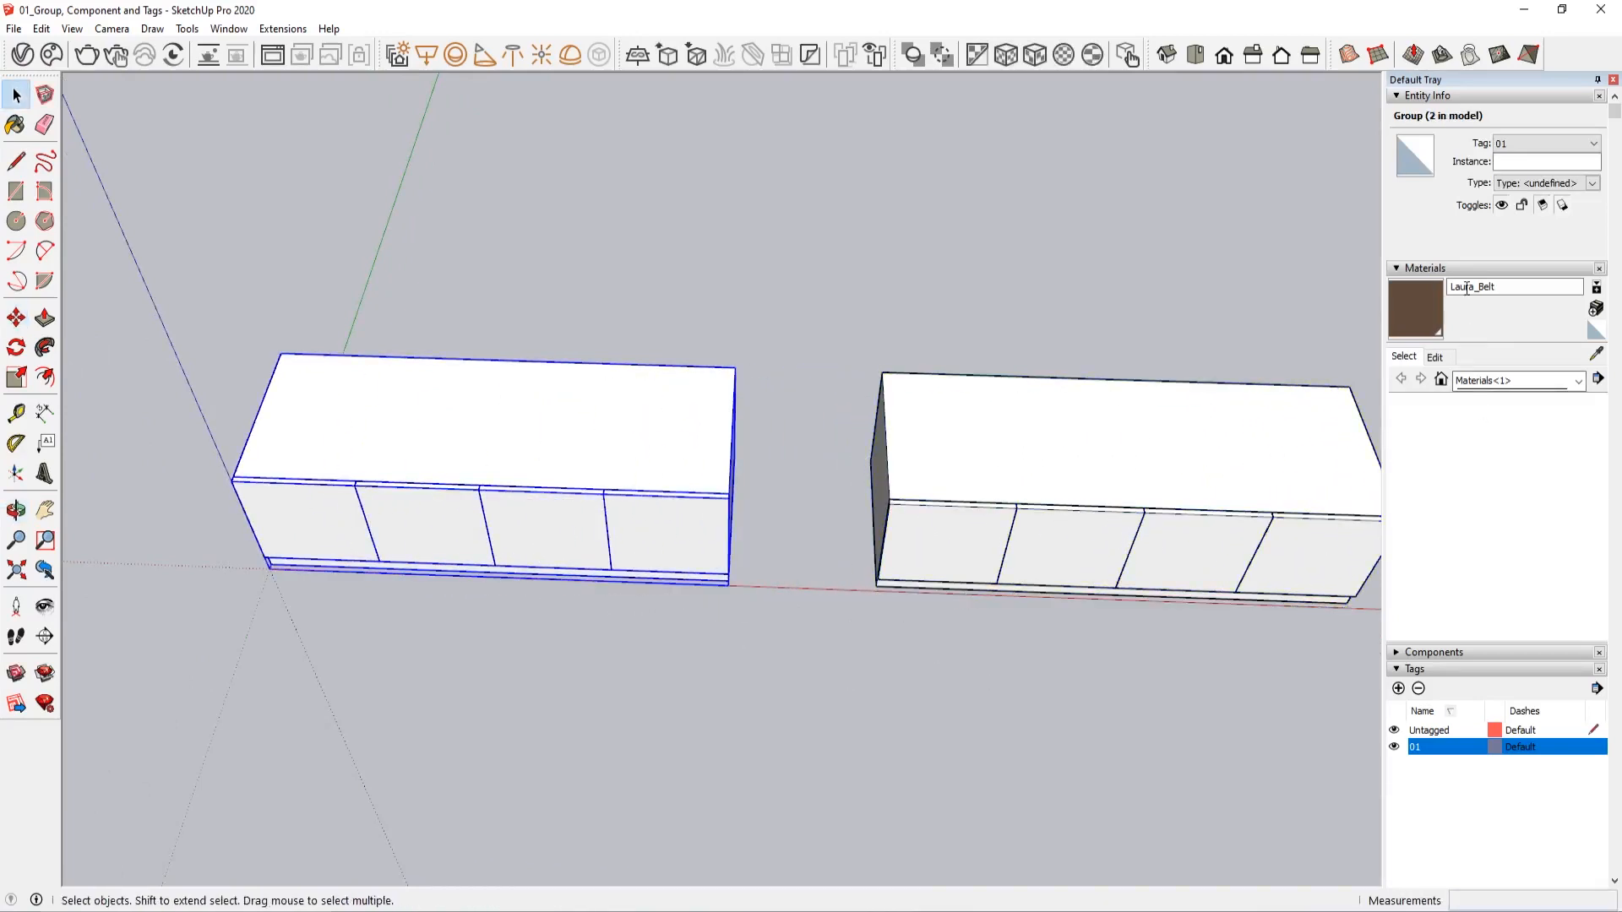
middle_click_drag(997, 676, 1202, 732)
left_click(1002, 469)
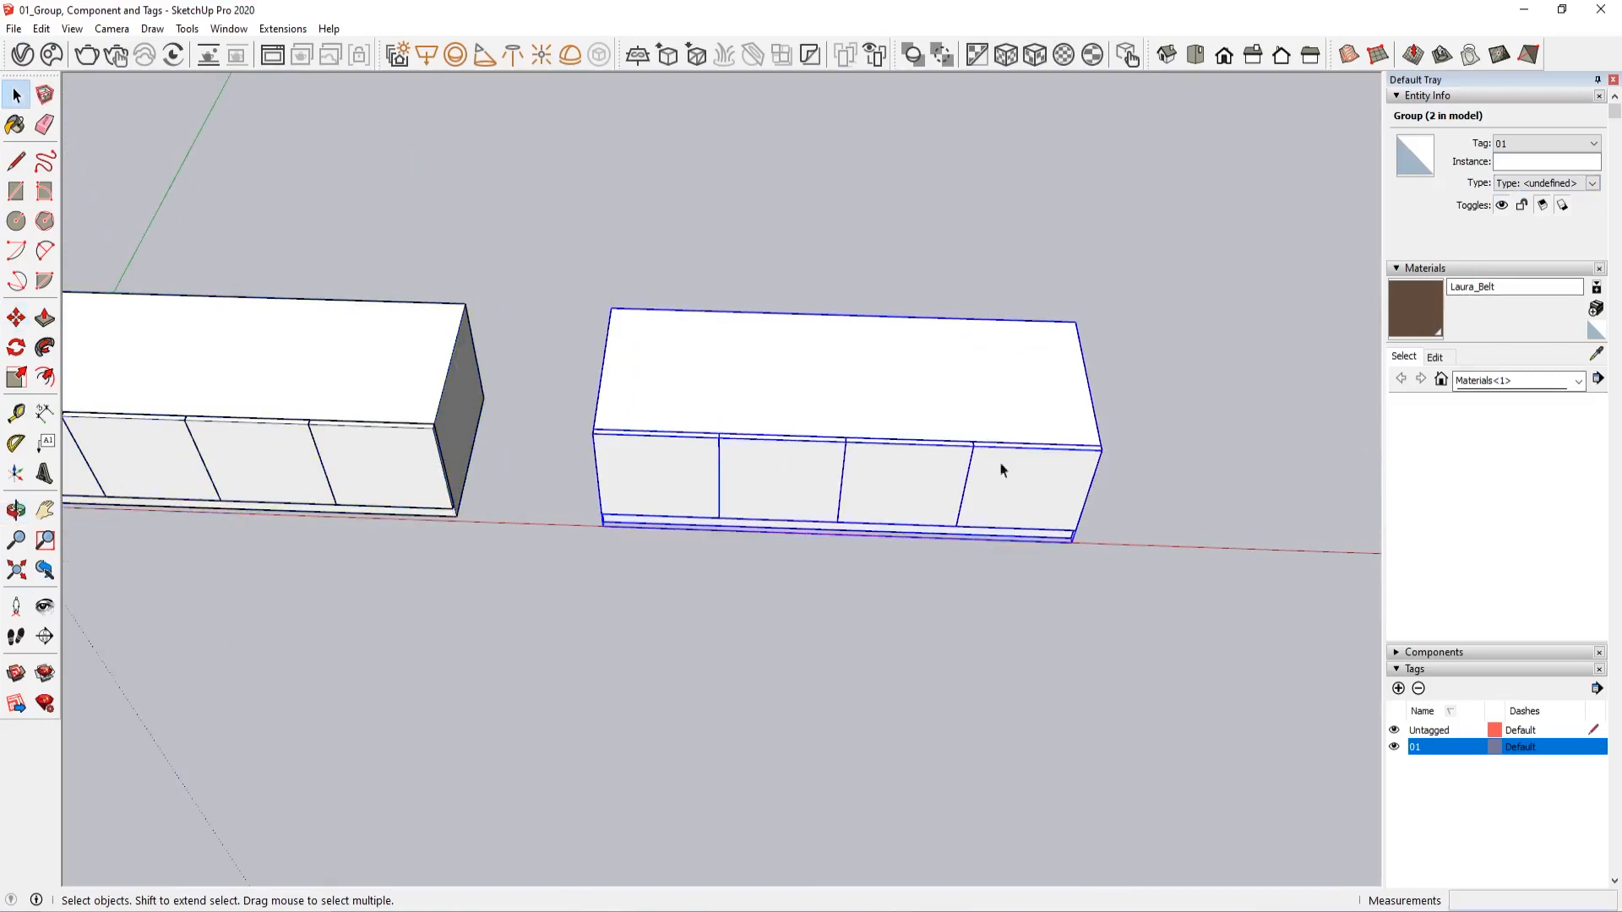
left_click(1399, 689)
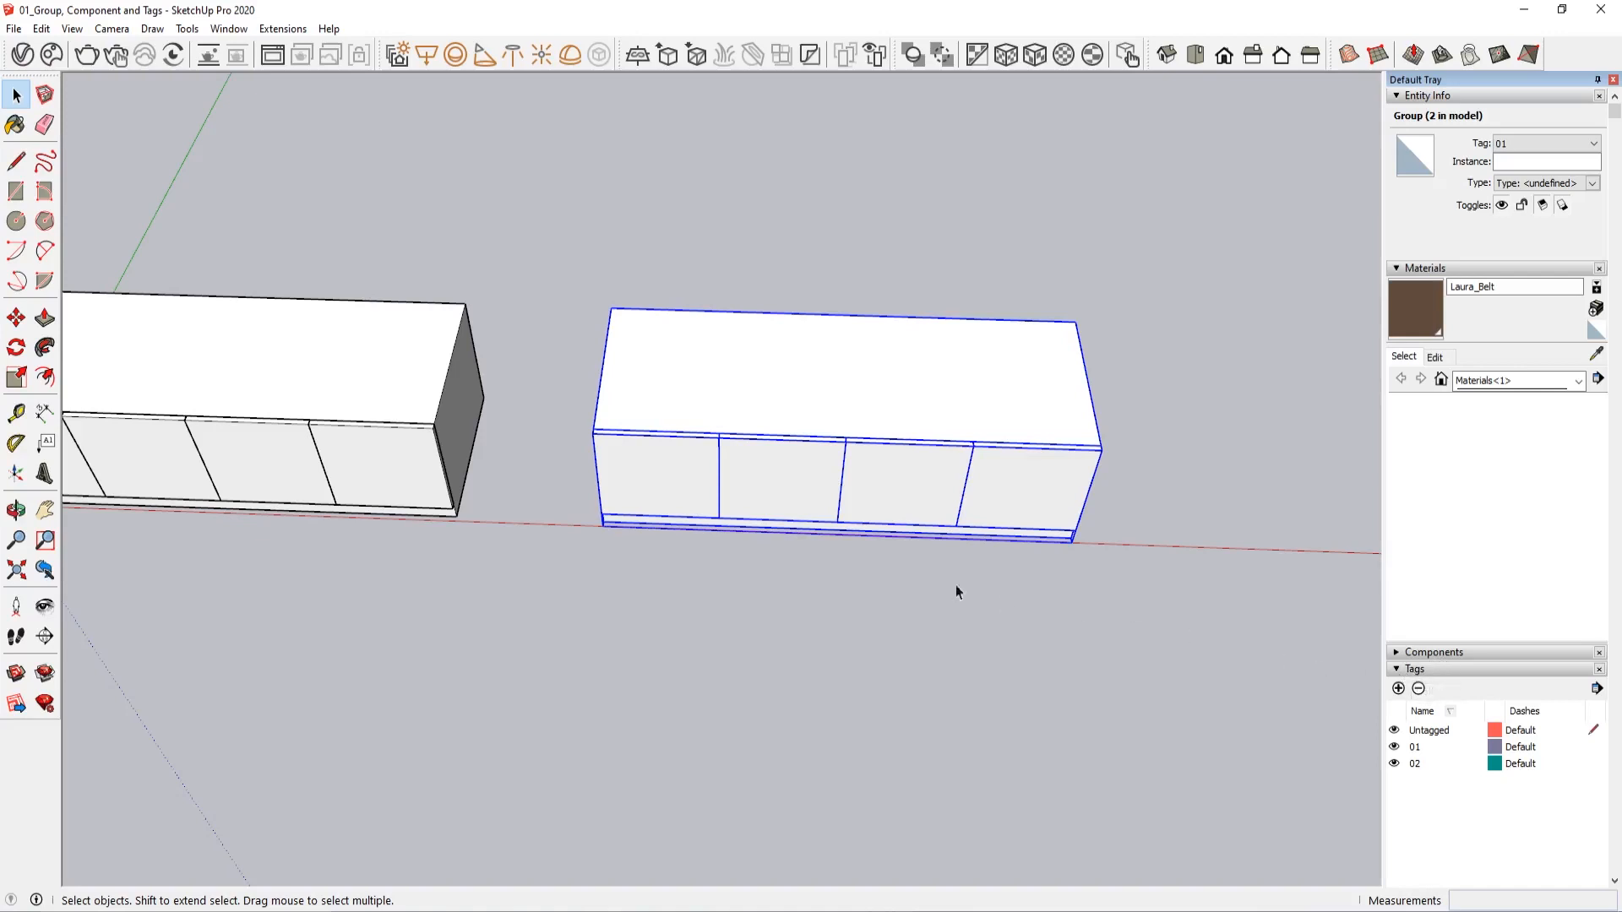
middle_click_drag(840, 541, 830, 621, "shift")
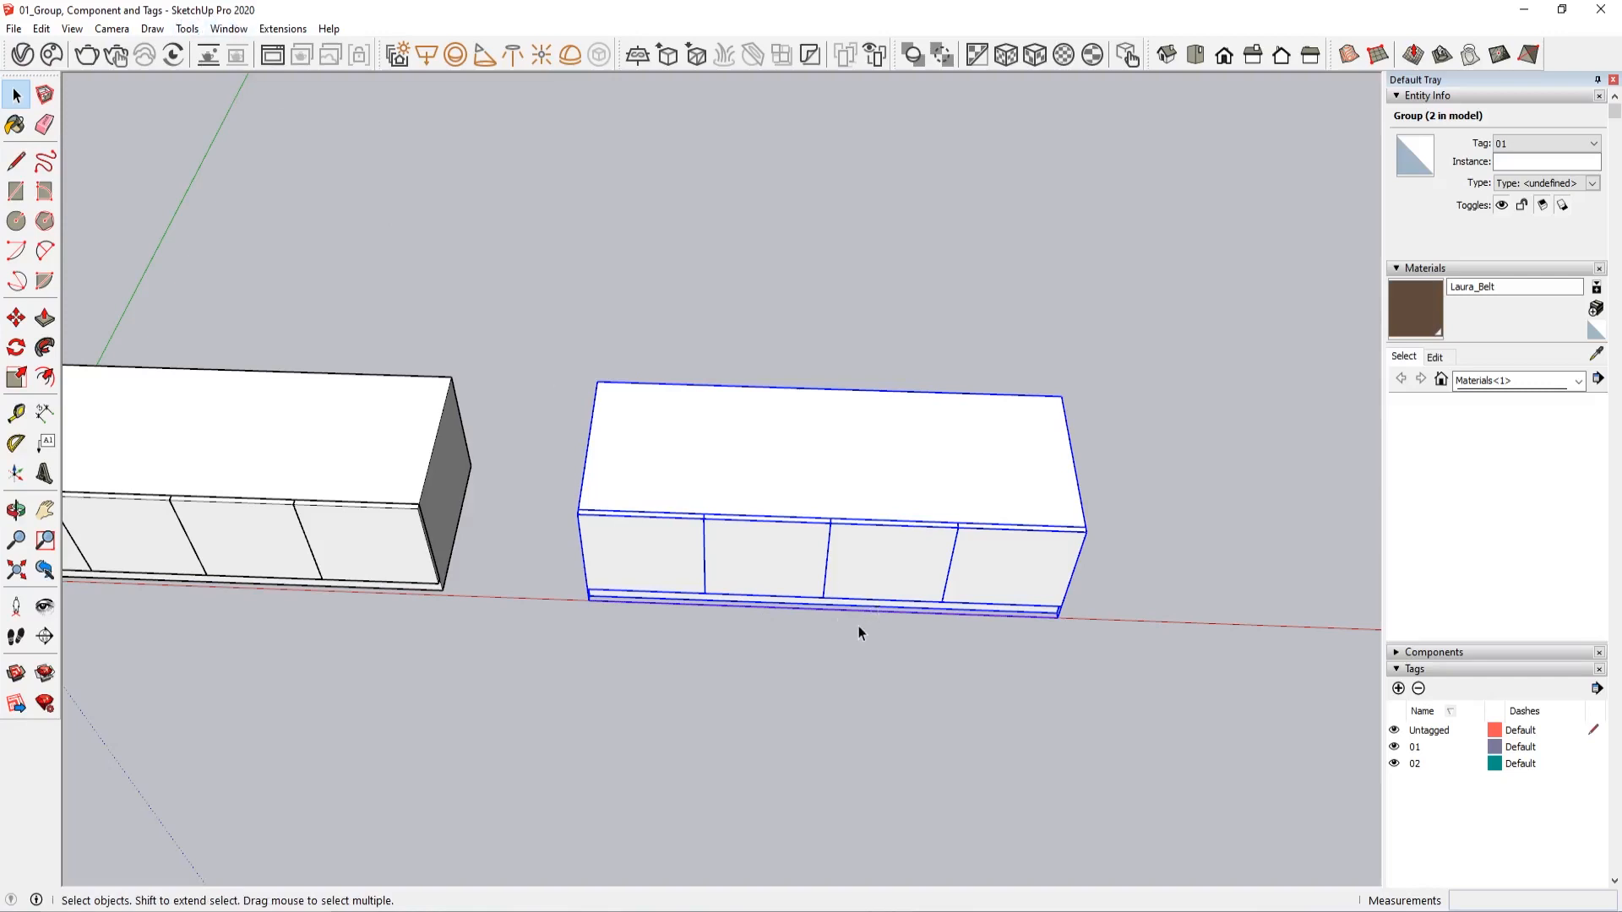
left_click(843, 713)
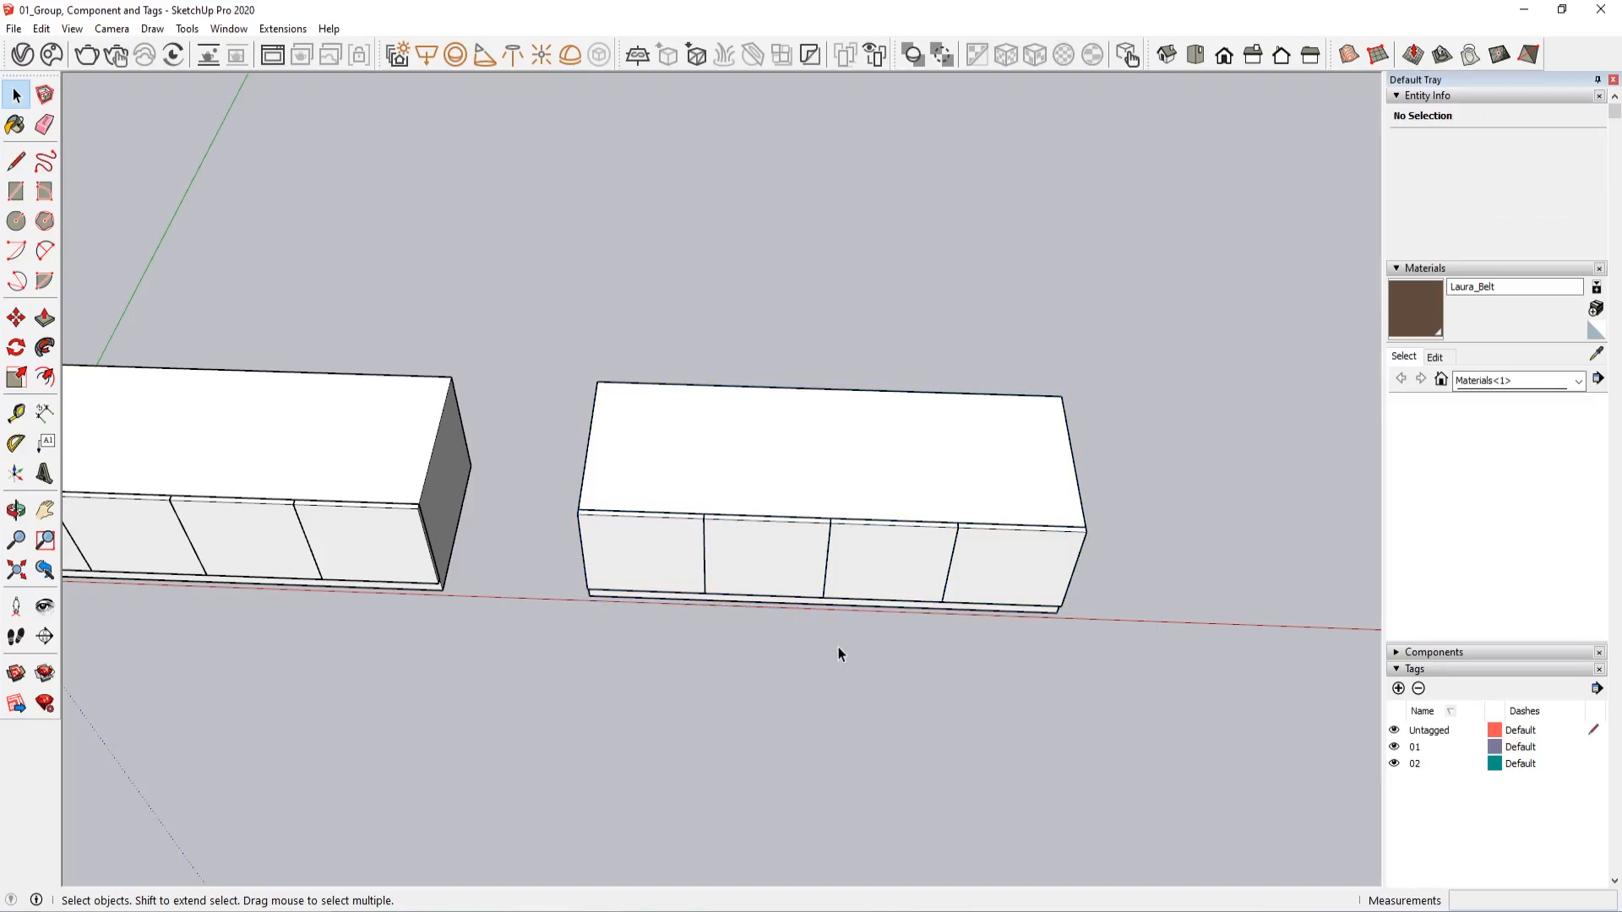
Assign the copied cabinet group to tag 02
left_click(815, 532)
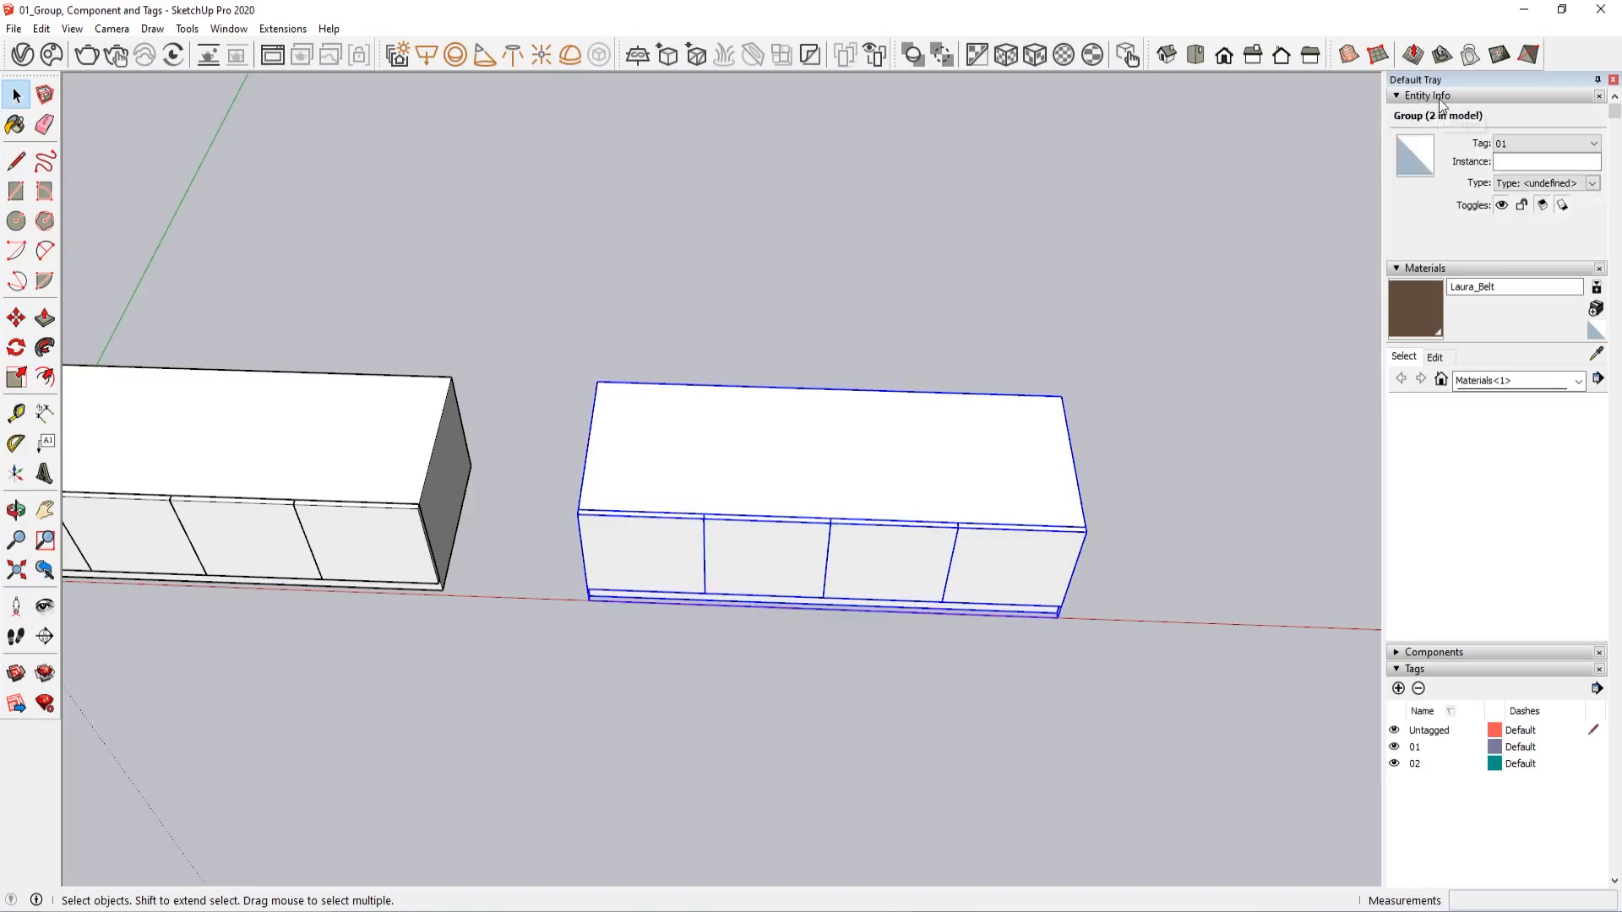
left_click(1518, 142)
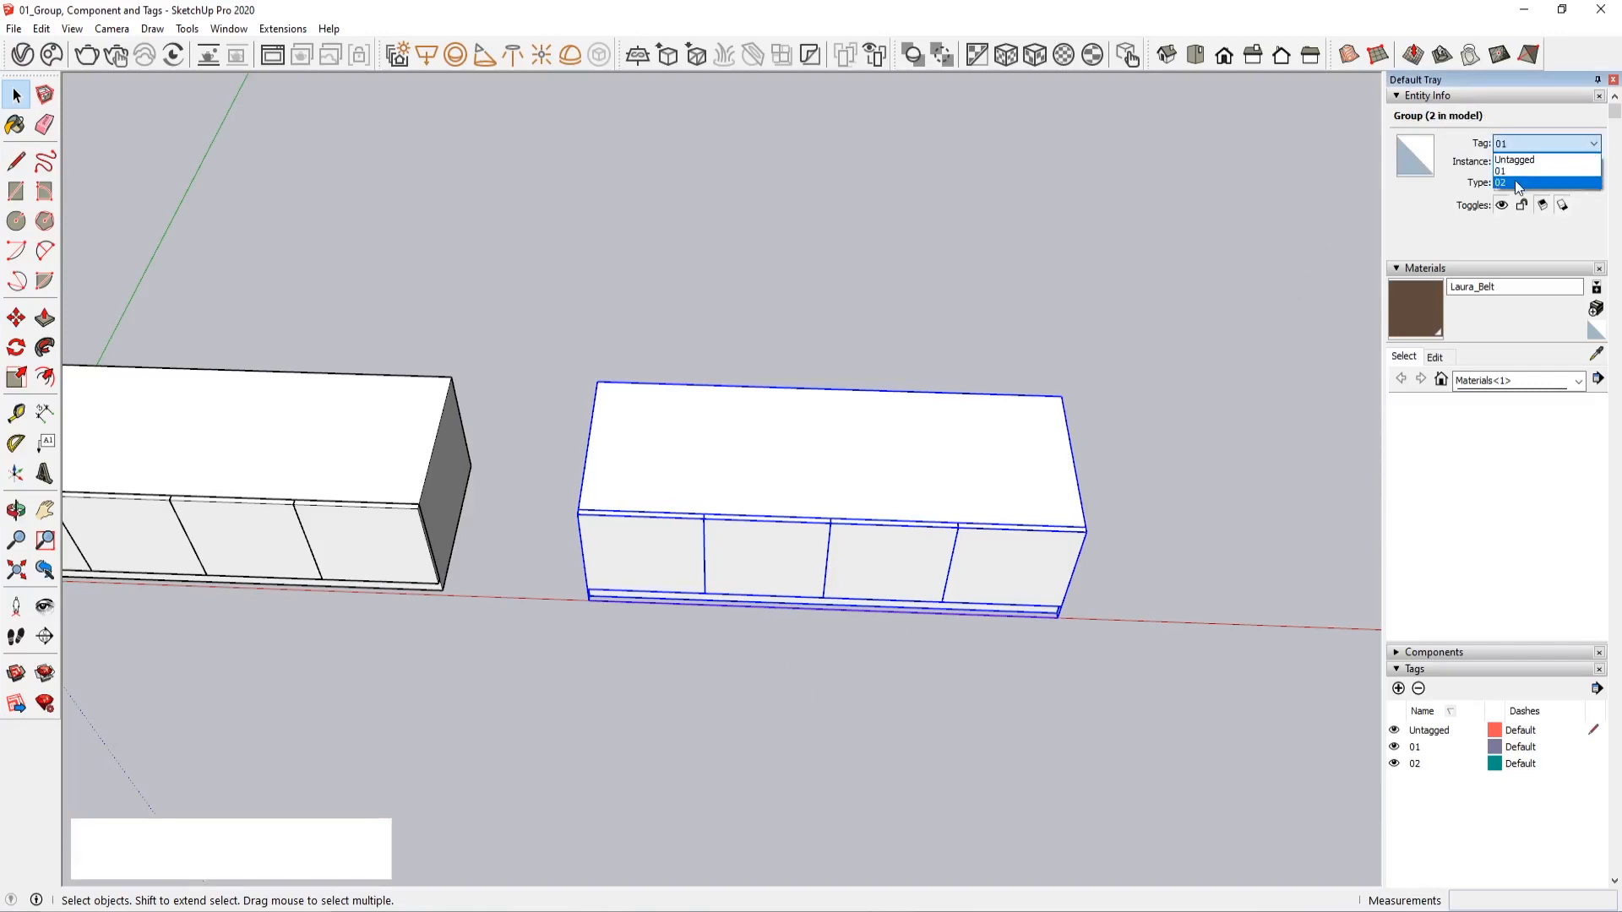
left_click(1514, 180)
left_click(1301, 370)
scroll(456, 545, "down", 3)
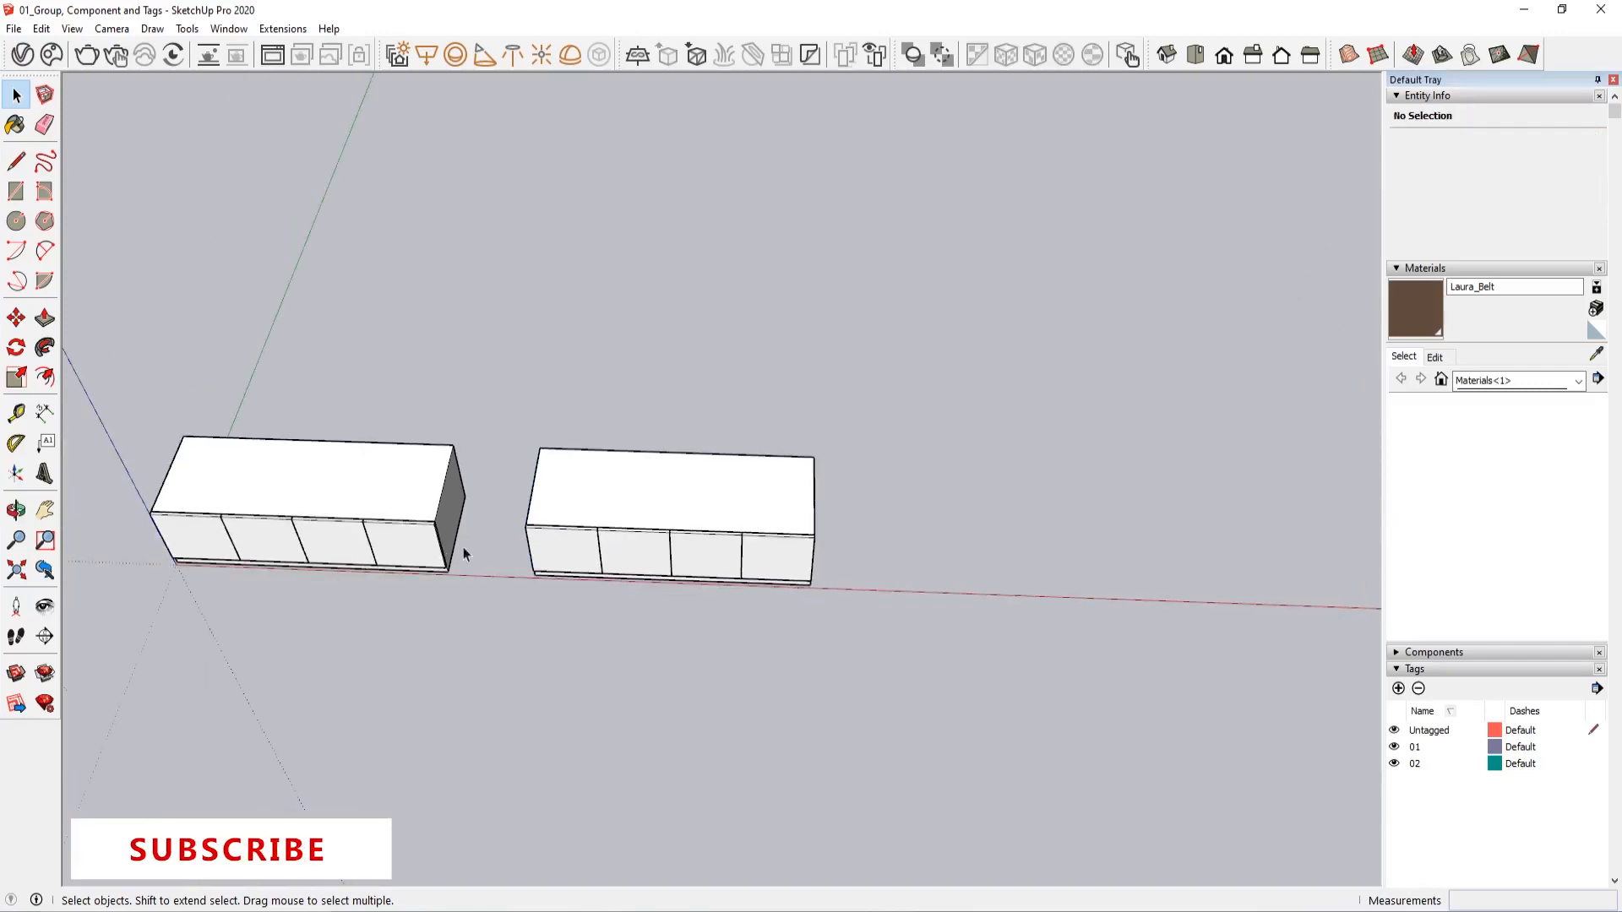
Hide and show tags 01 and 02 one after the other to check which cabinet each controls
left_click(1394, 747)
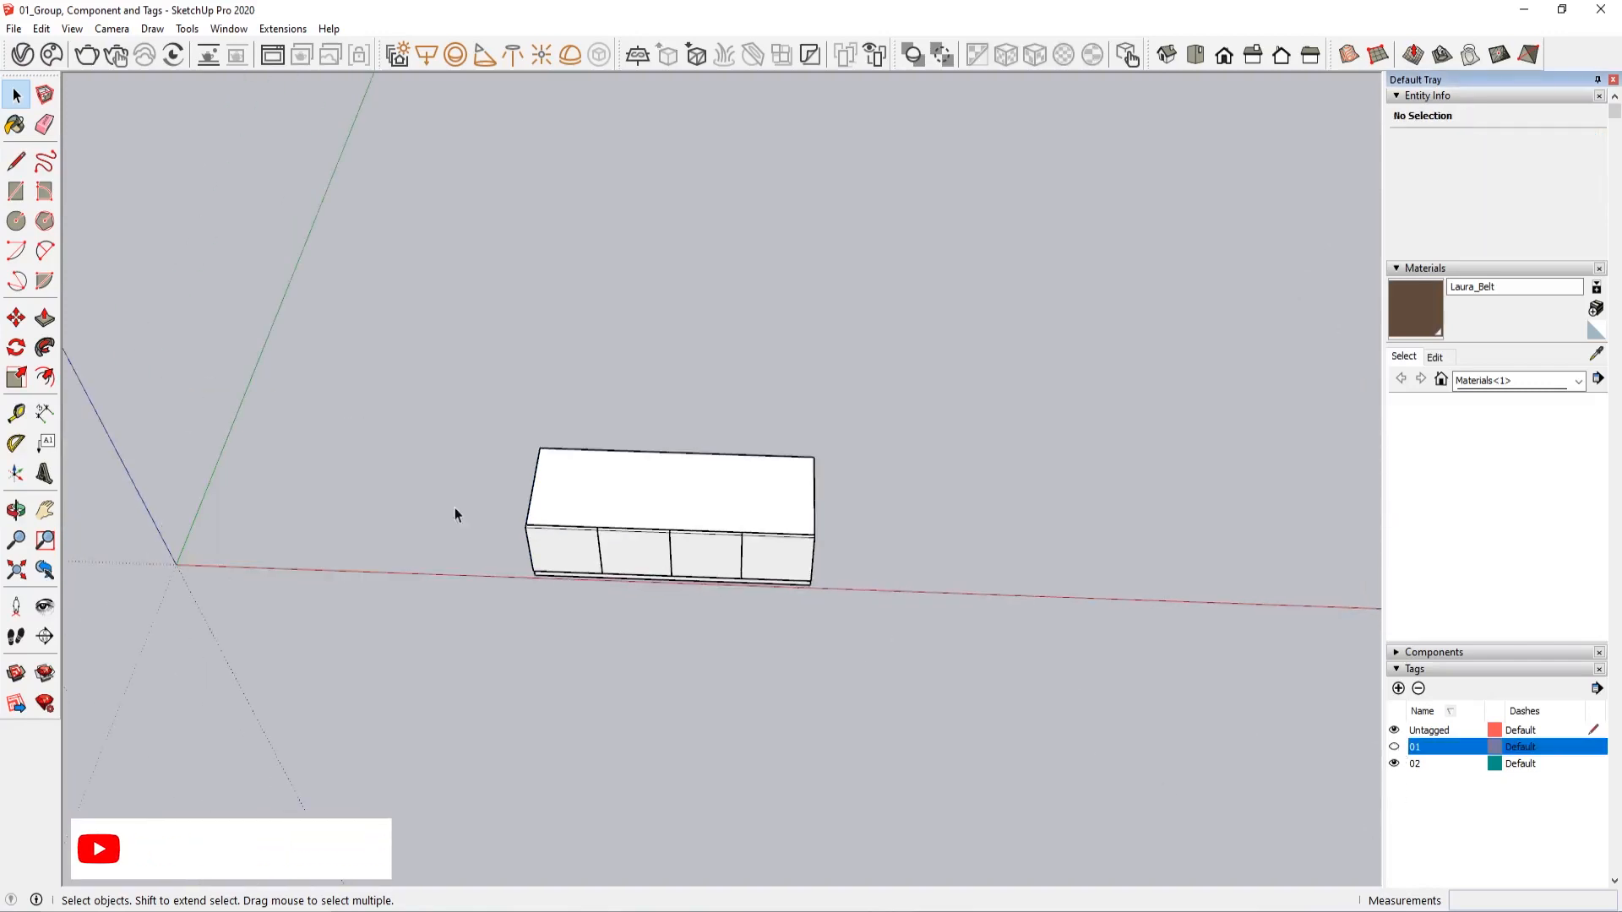
left_click(1394, 747)
left_click(1394, 764)
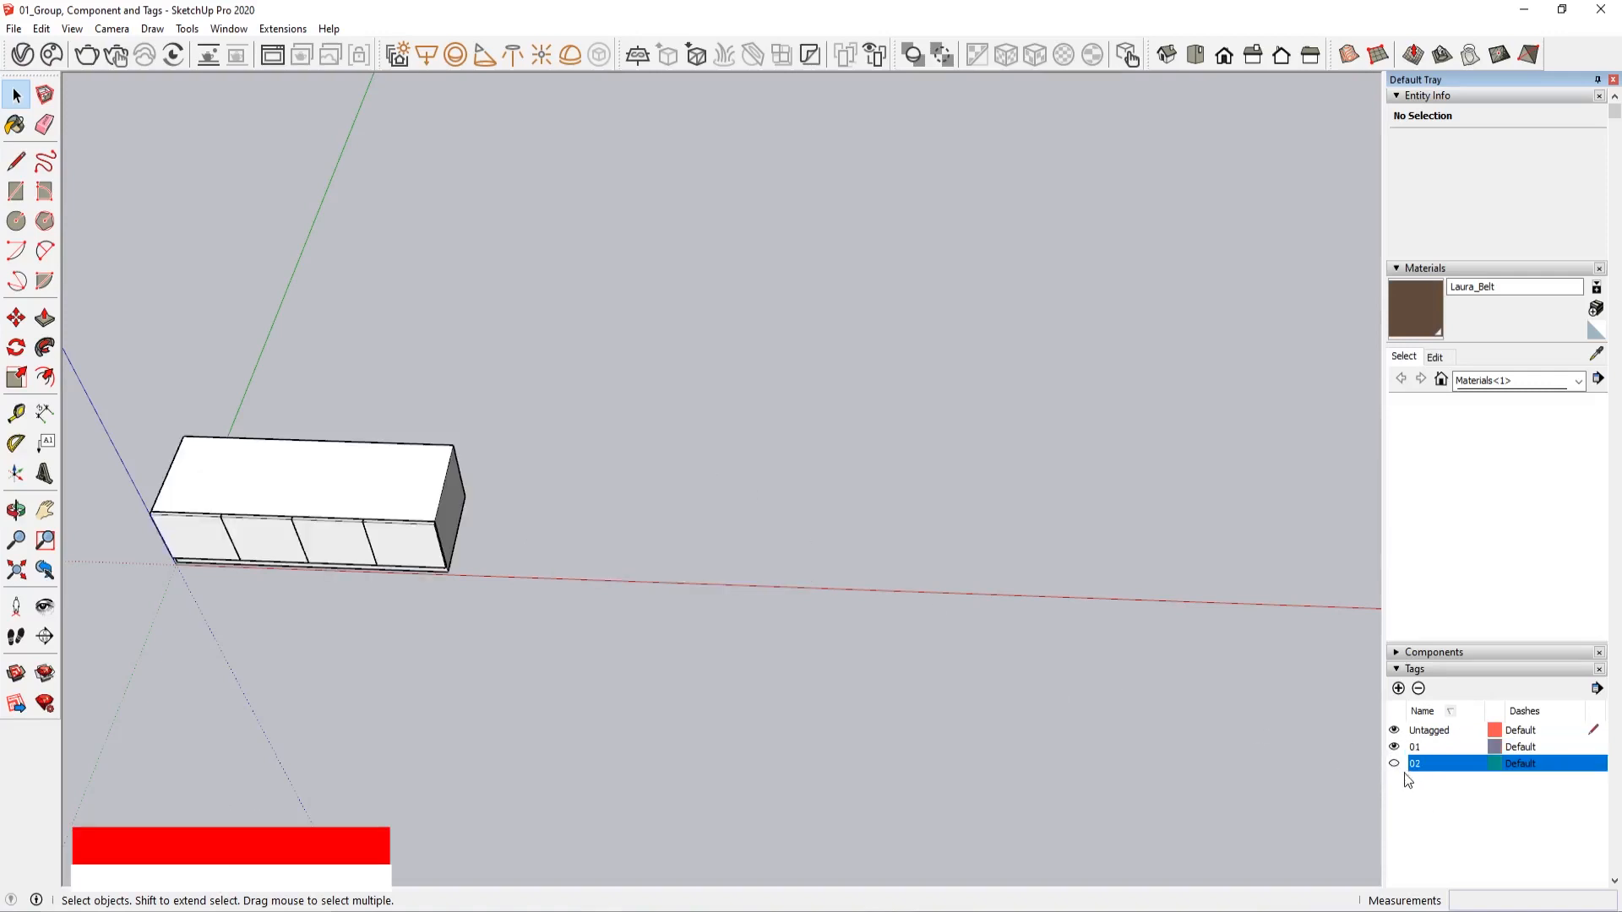
left_click(1394, 764)
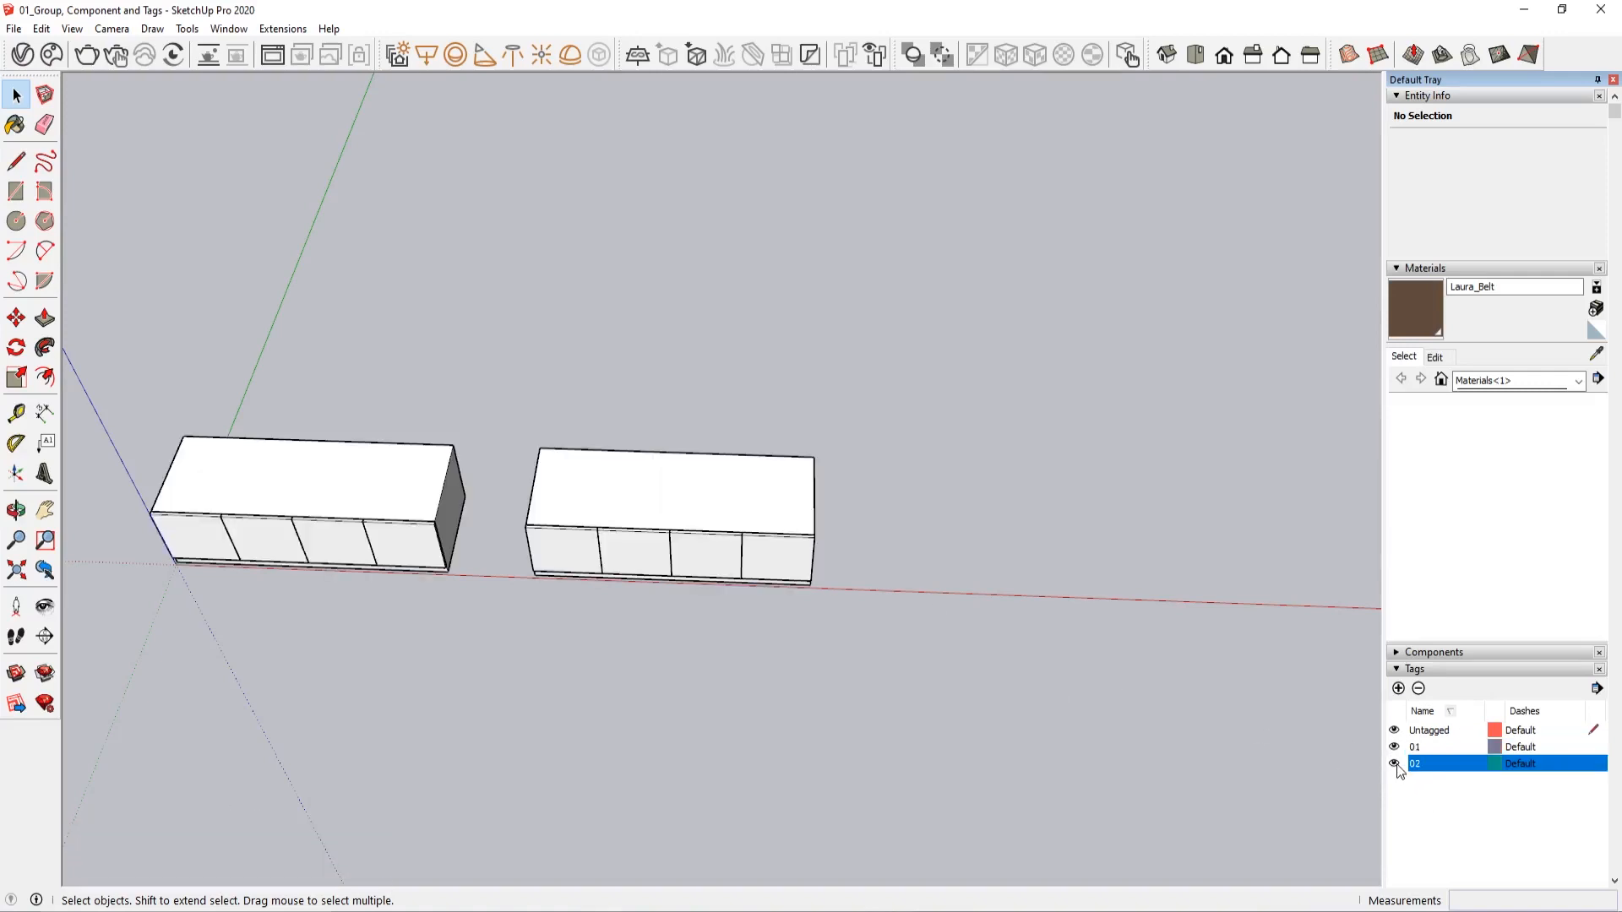
Turn on Color by tag for the model, and select the original cabinet group
left_click(1598, 688)
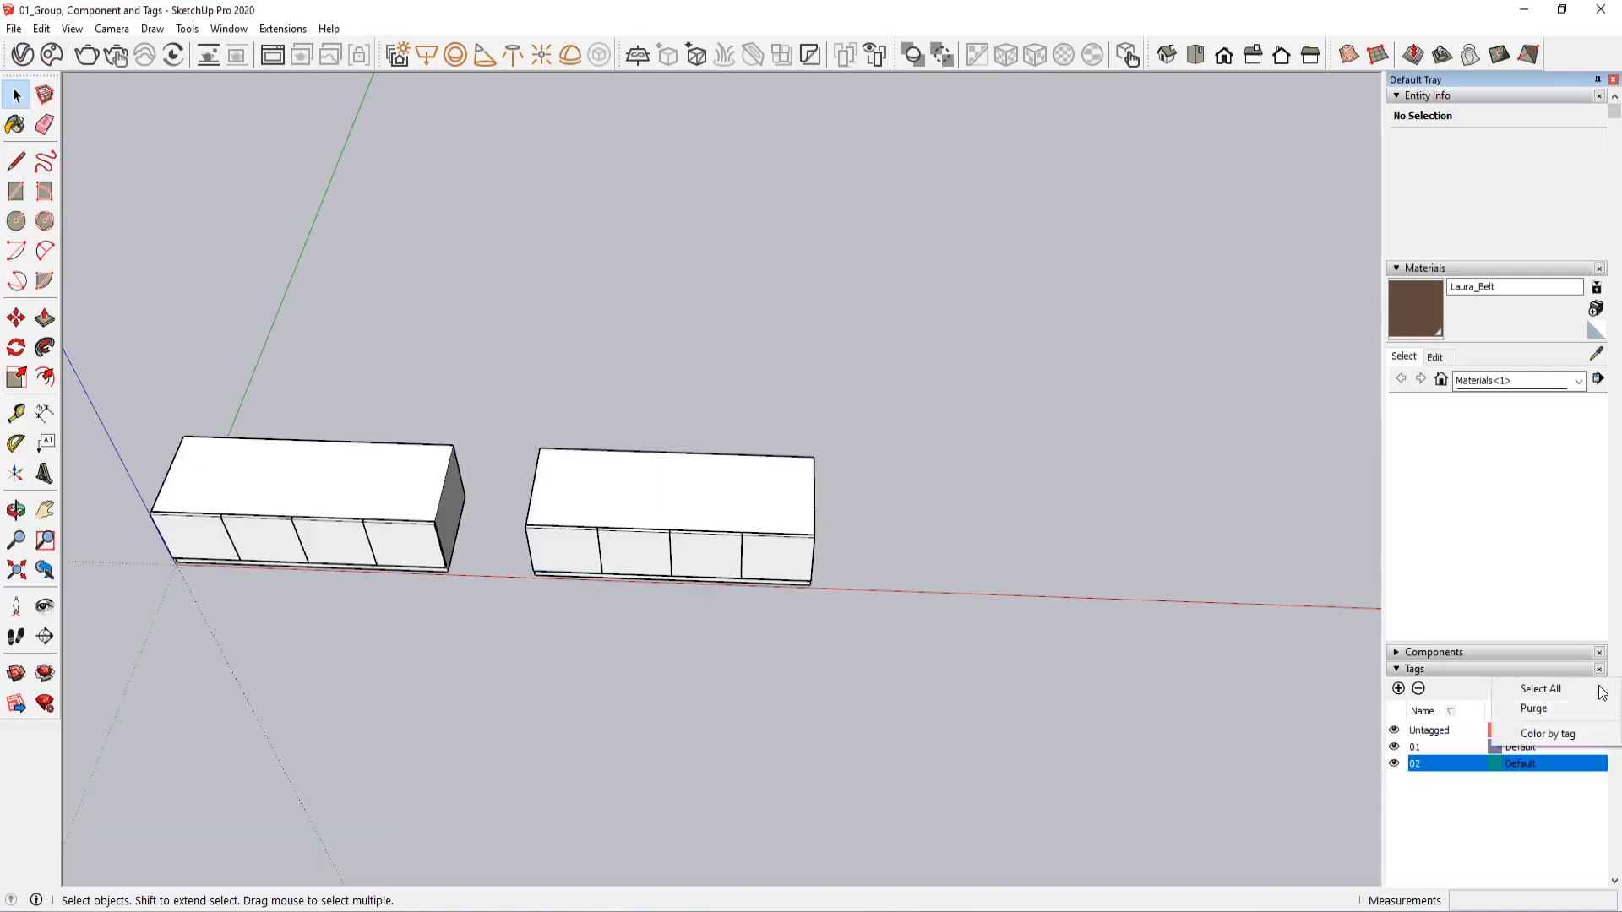
left_click(1544, 736)
scroll(567, 693, "up", 2)
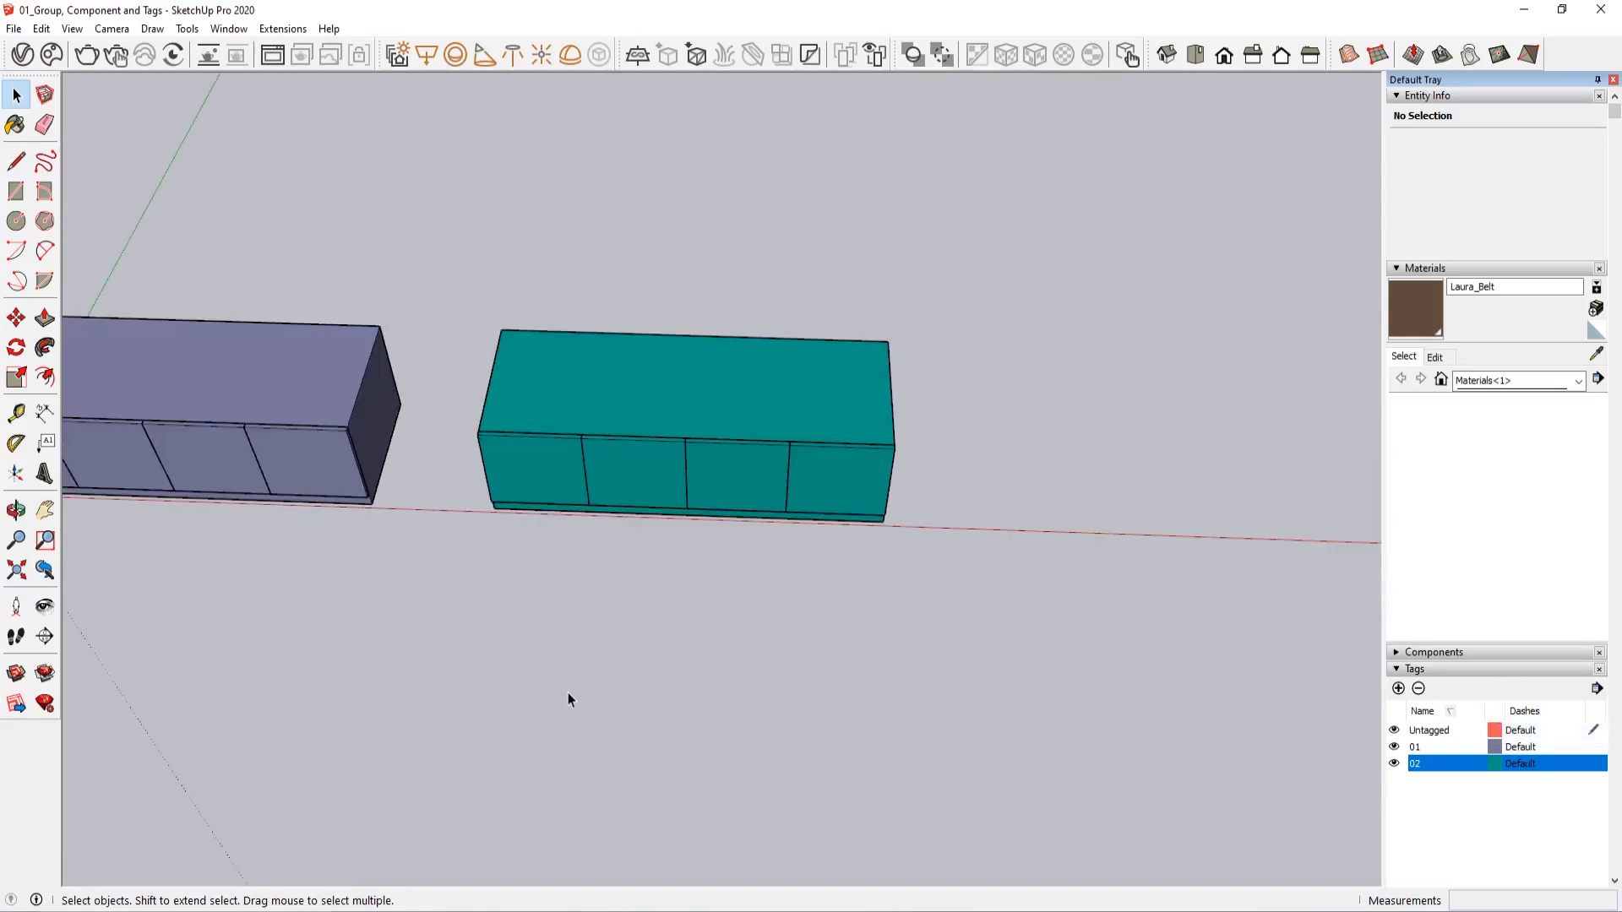
scroll(389, 554, "down", 2)
left_click(357, 525)
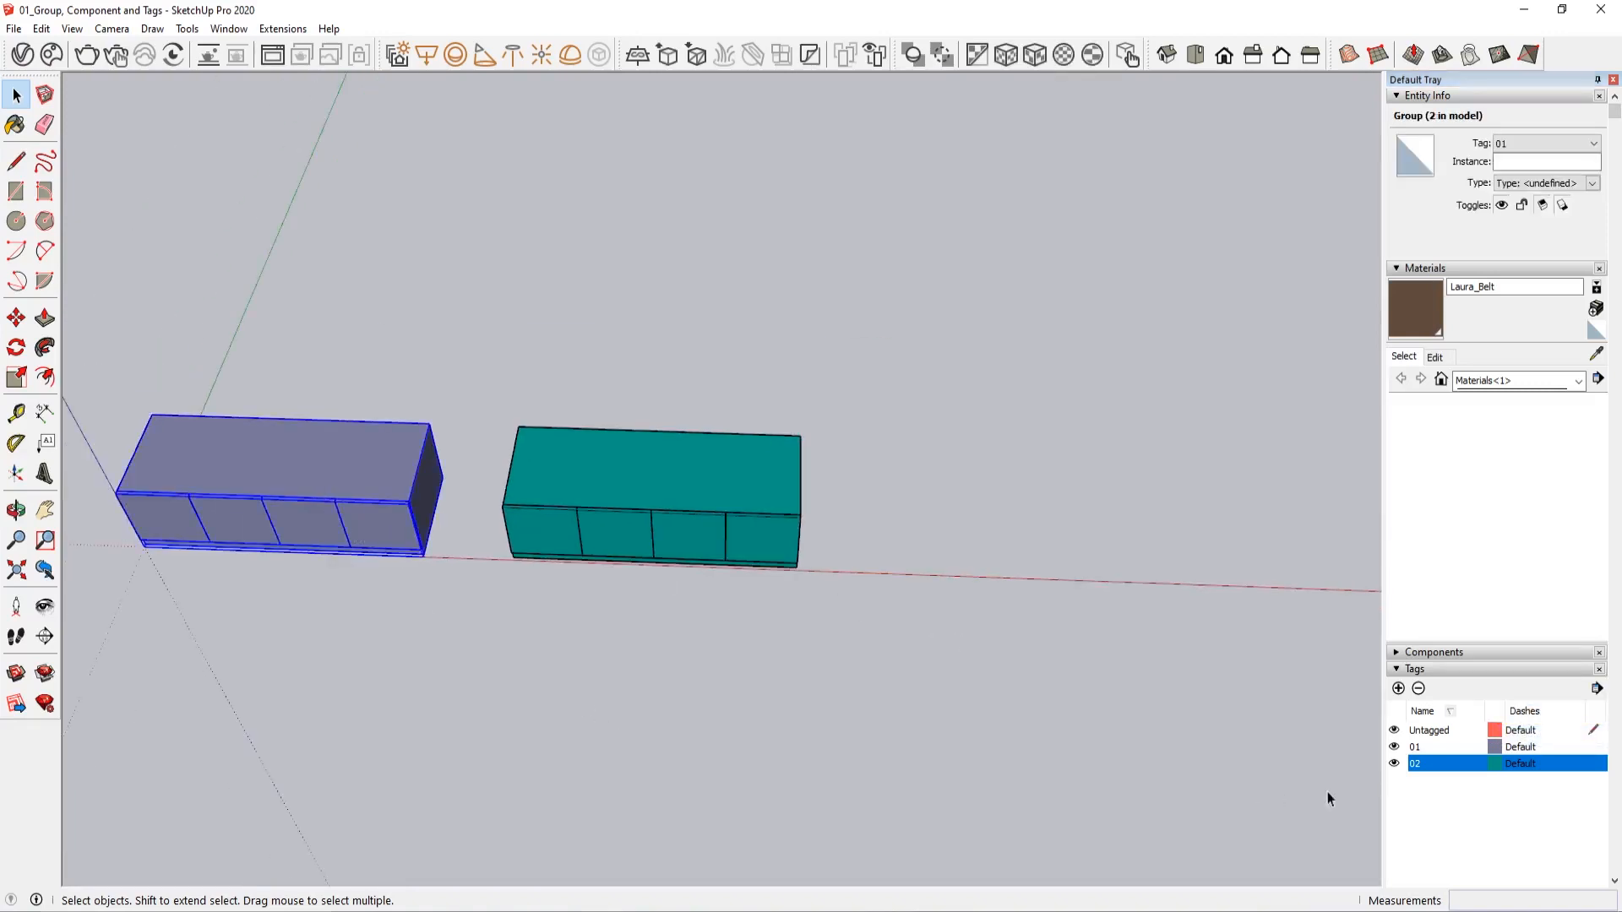
Change tag 01's colour to a greyish teal
left_click(1495, 749)
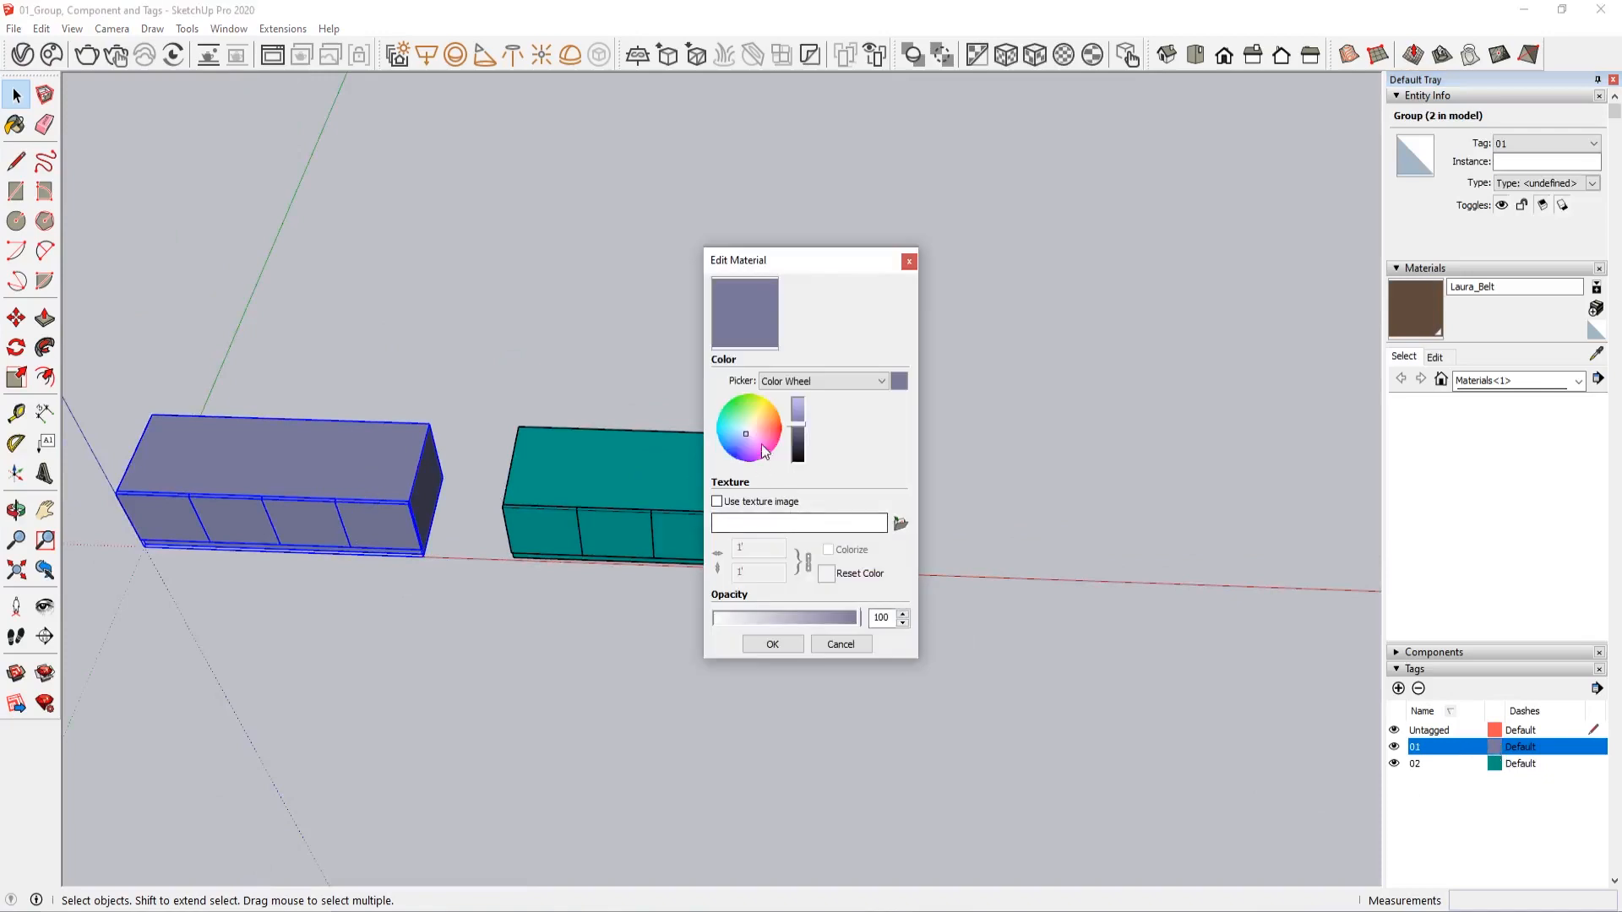
mouse_move(762, 444)
left_mouse_down()
mouse_move(764, 420)
mouse_move(751, 427)
left_mouse_up()
left_click(769, 644)
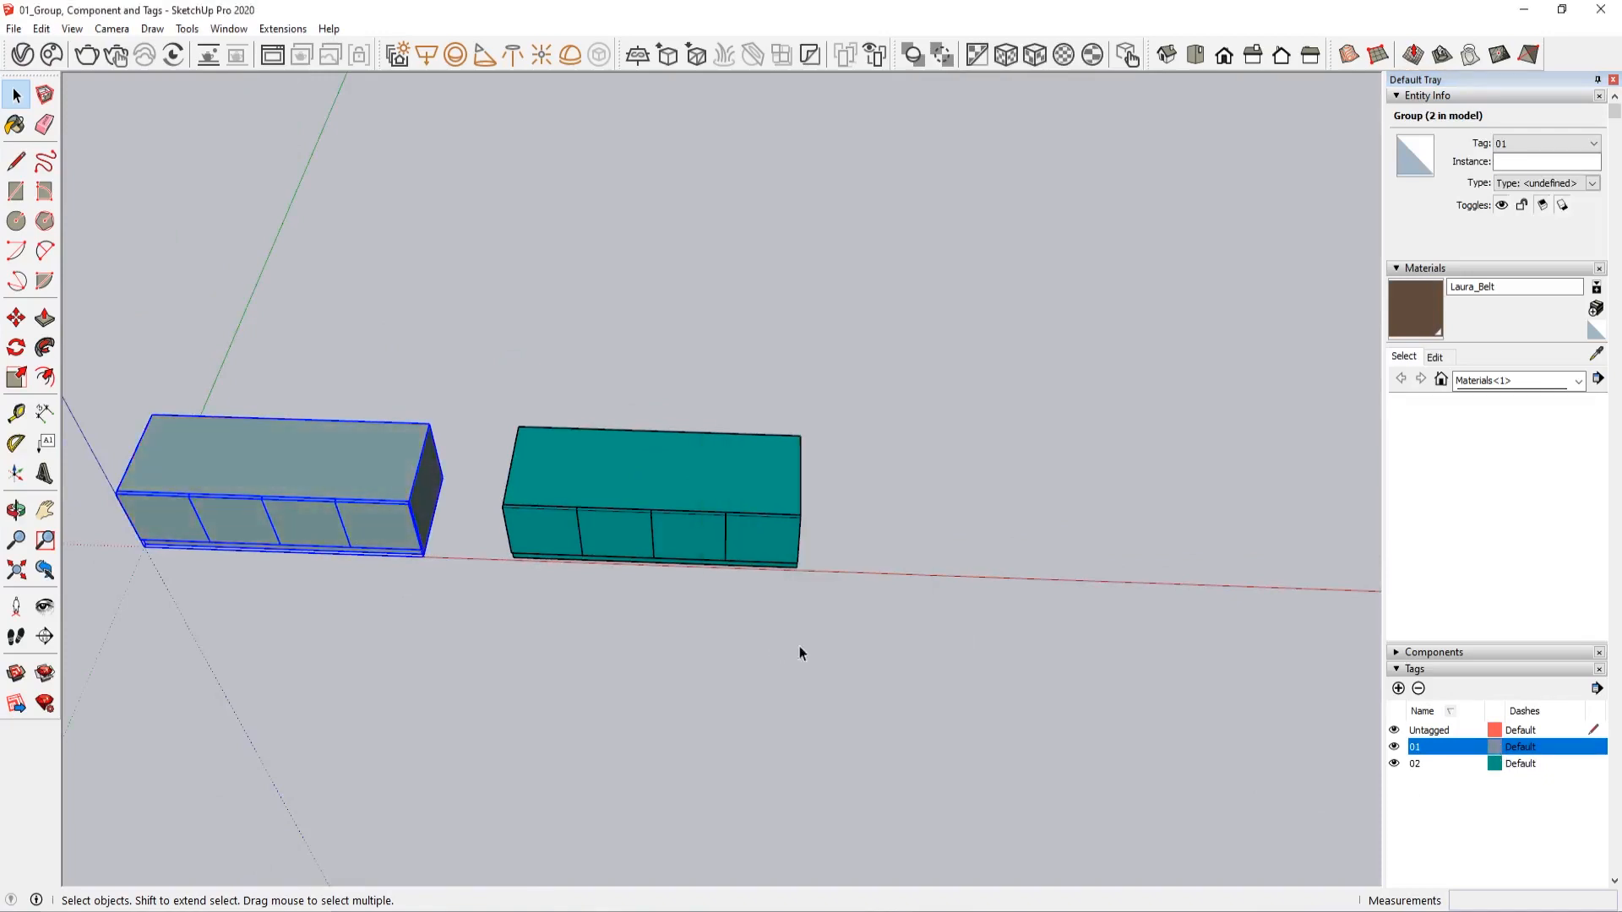
Change tag 01's colour to magenta and clear the selection
left_click(1510, 750)
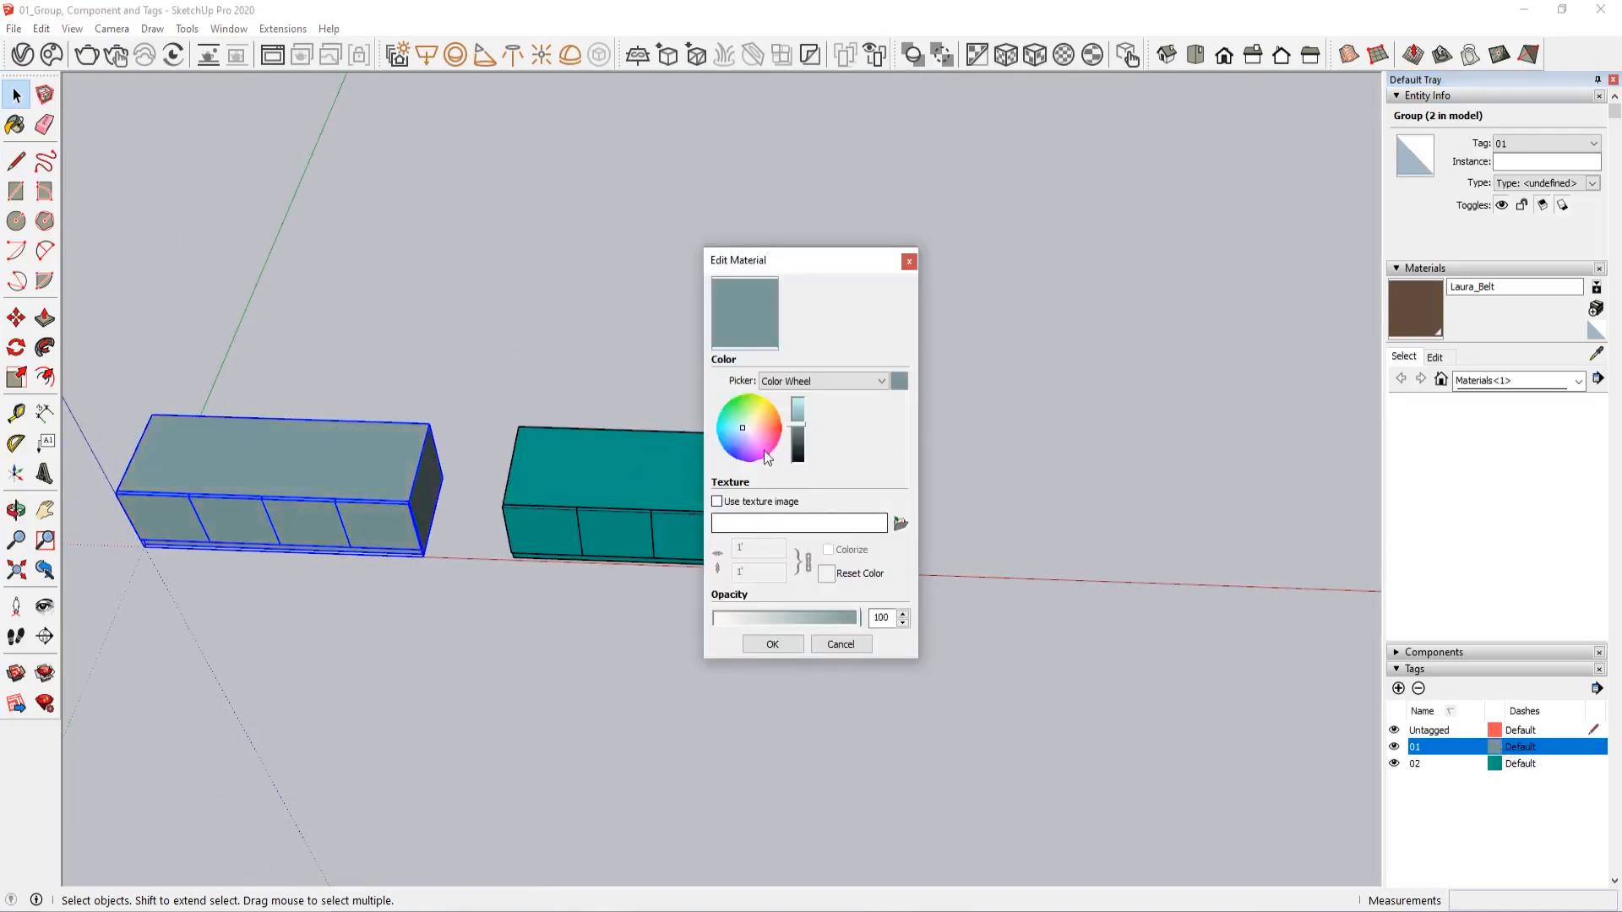
left_click(762, 445)
left_click(773, 644)
left_click(844, 666)
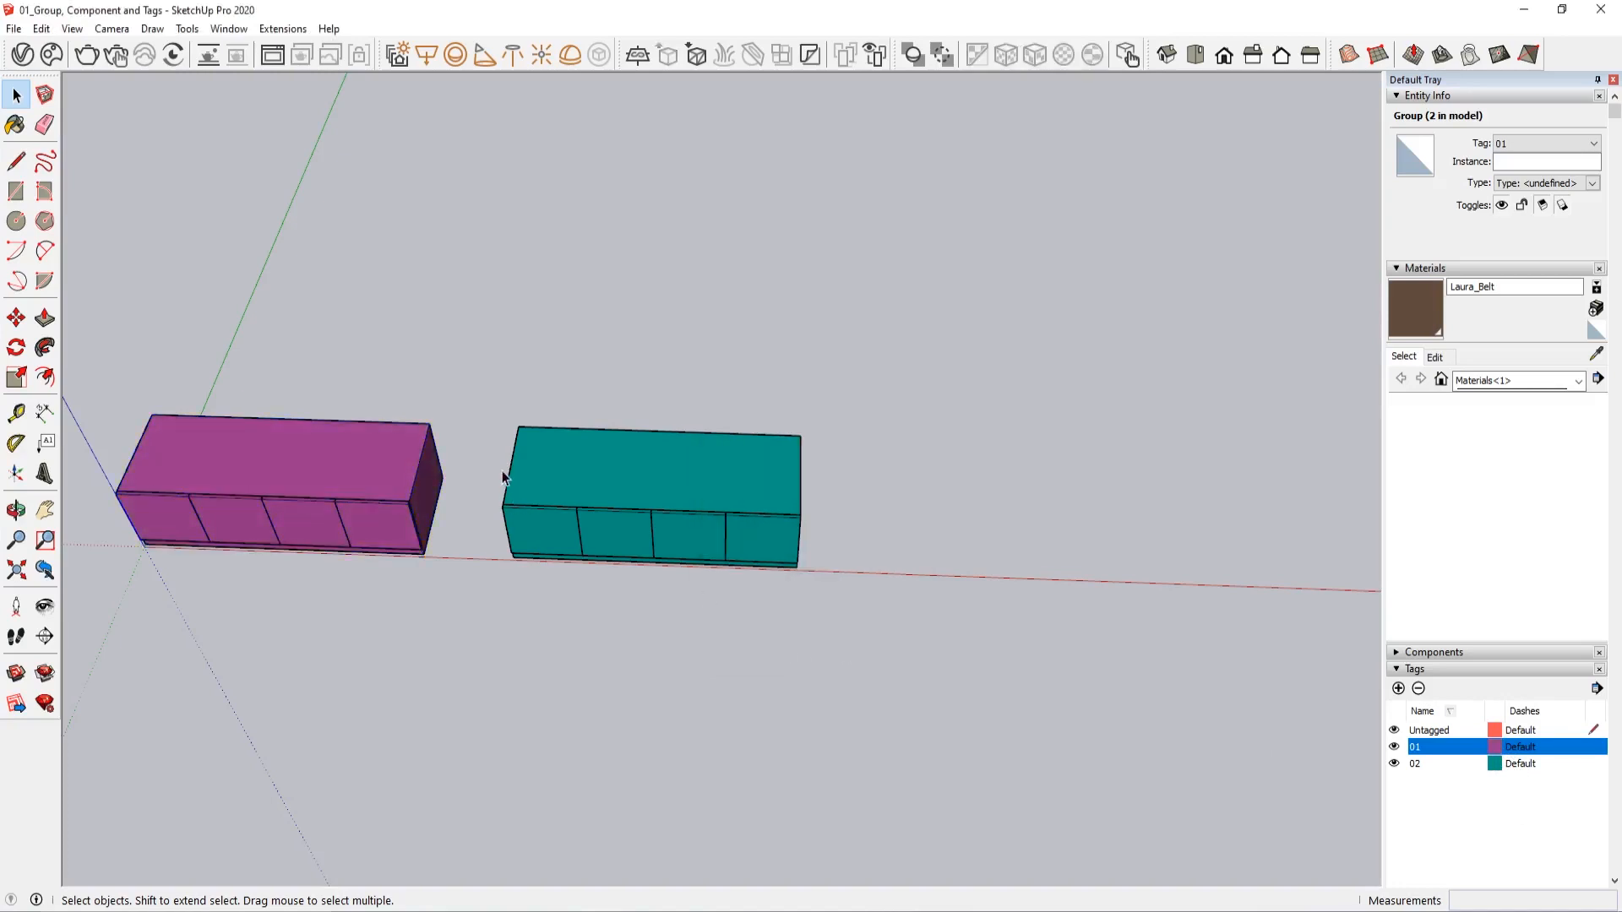
double_click(572, 497)
left_click(632, 662)
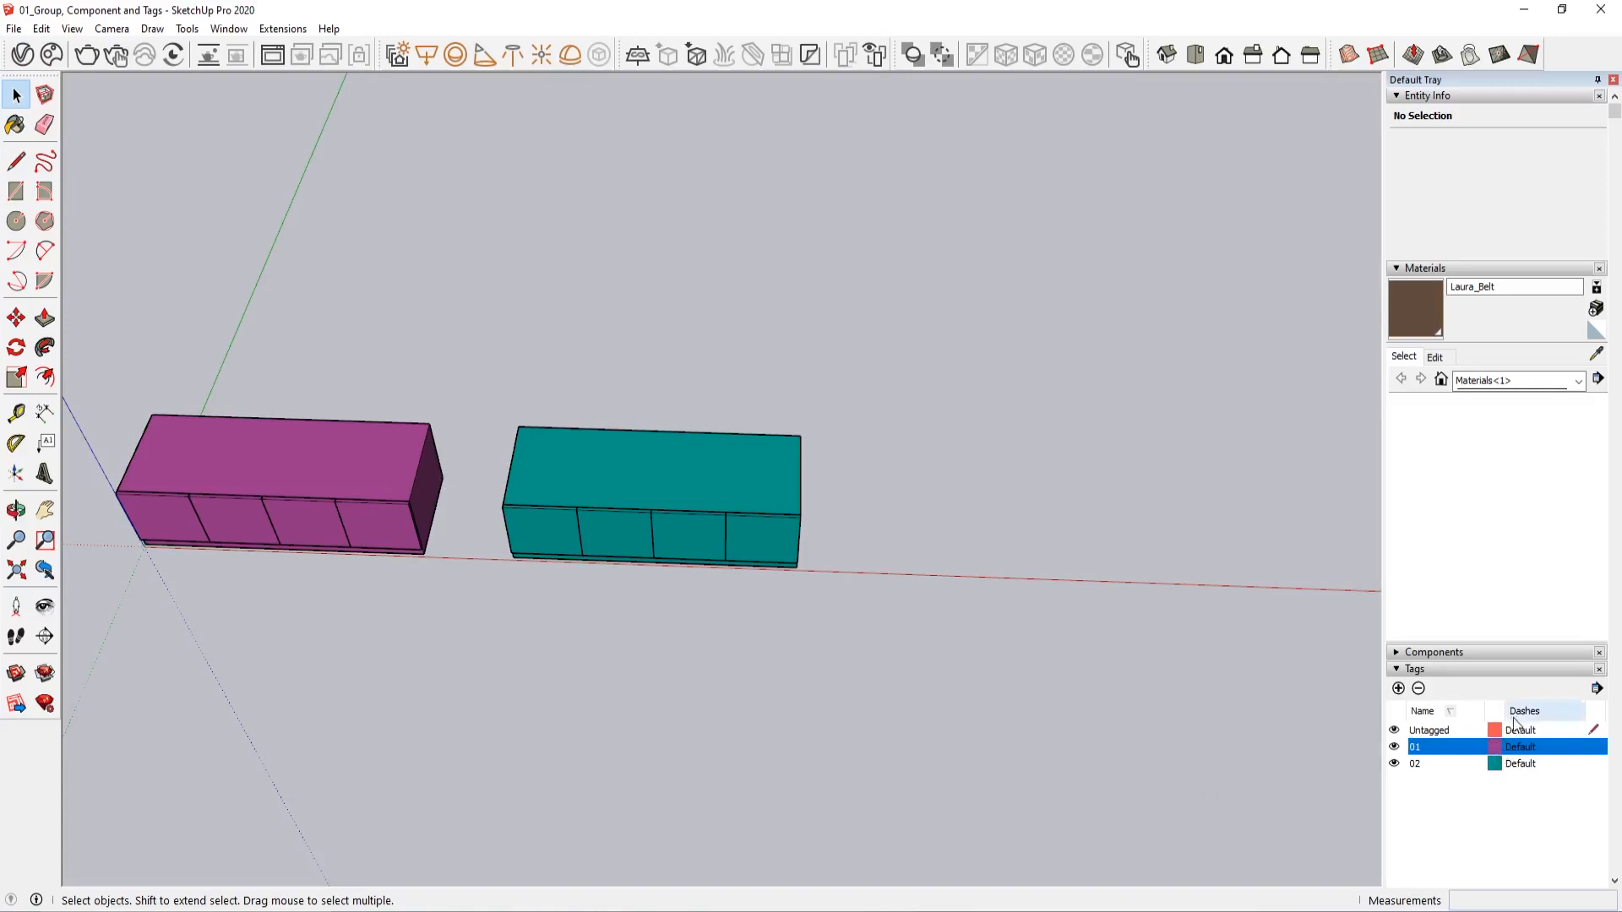
Turn off Color by tag for the model
left_click(1597, 689)
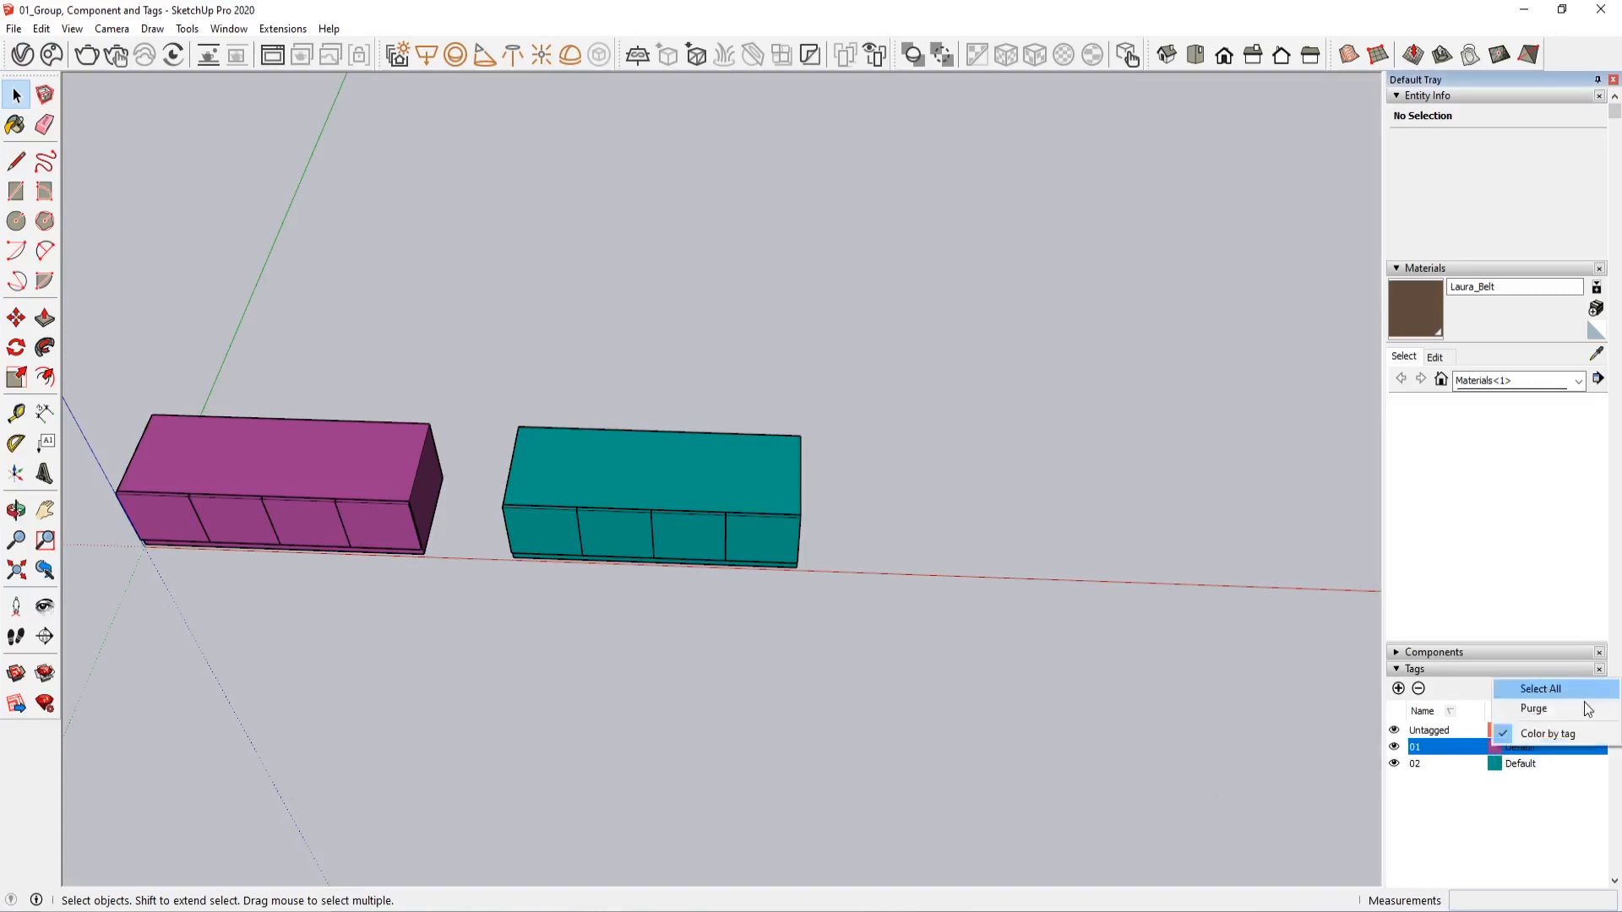
left_click(1549, 733)
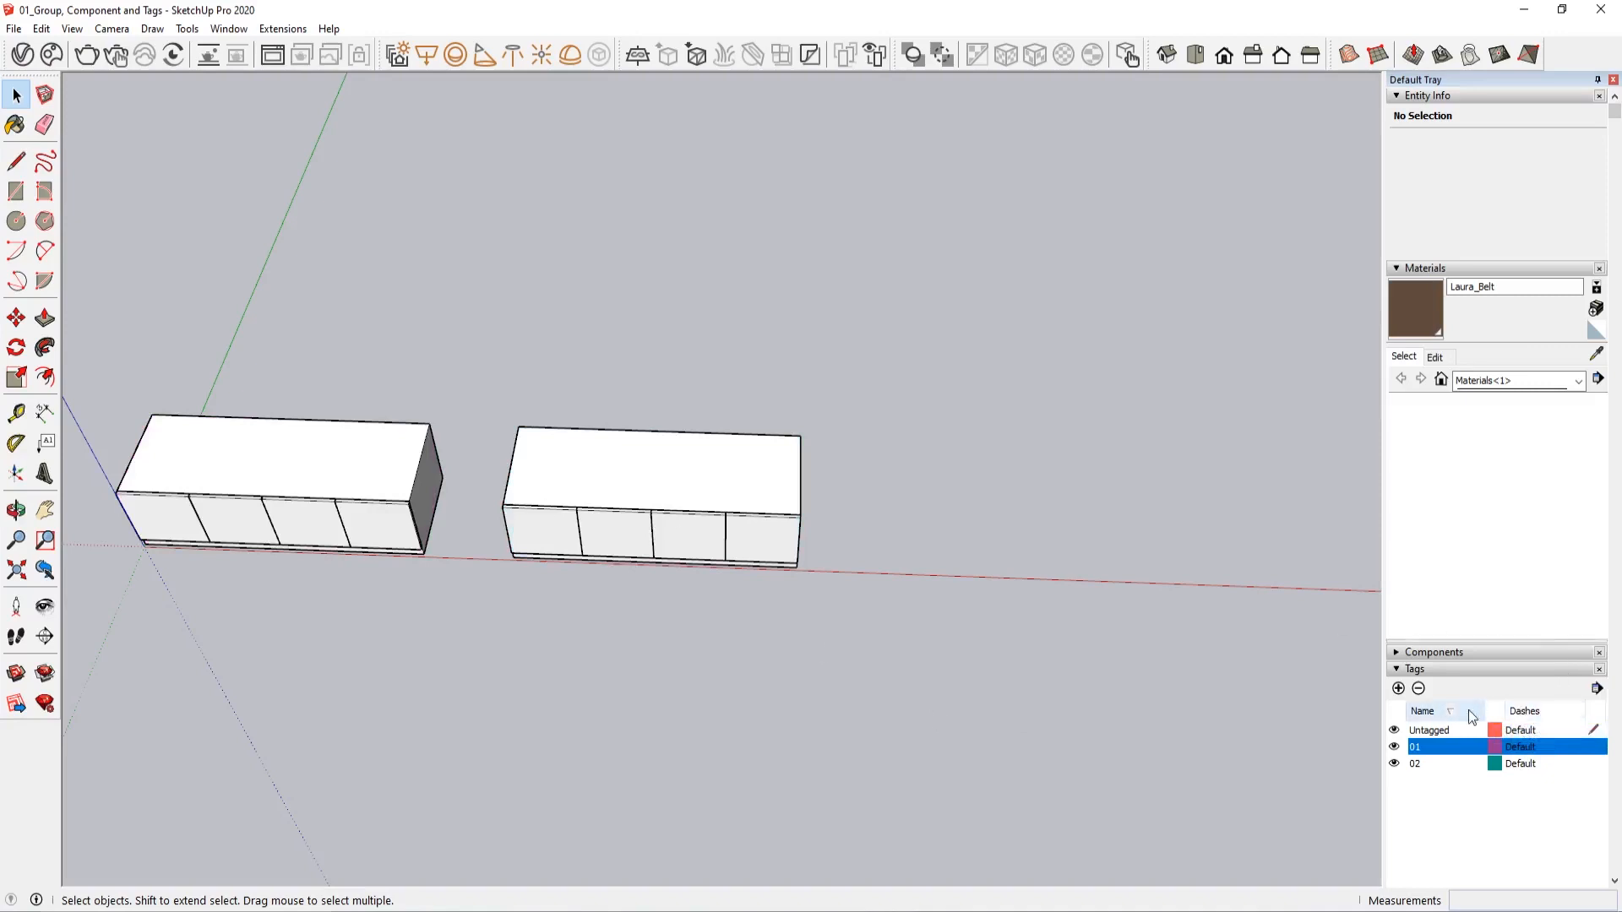
middle_click_drag(769, 646, 621, 757)
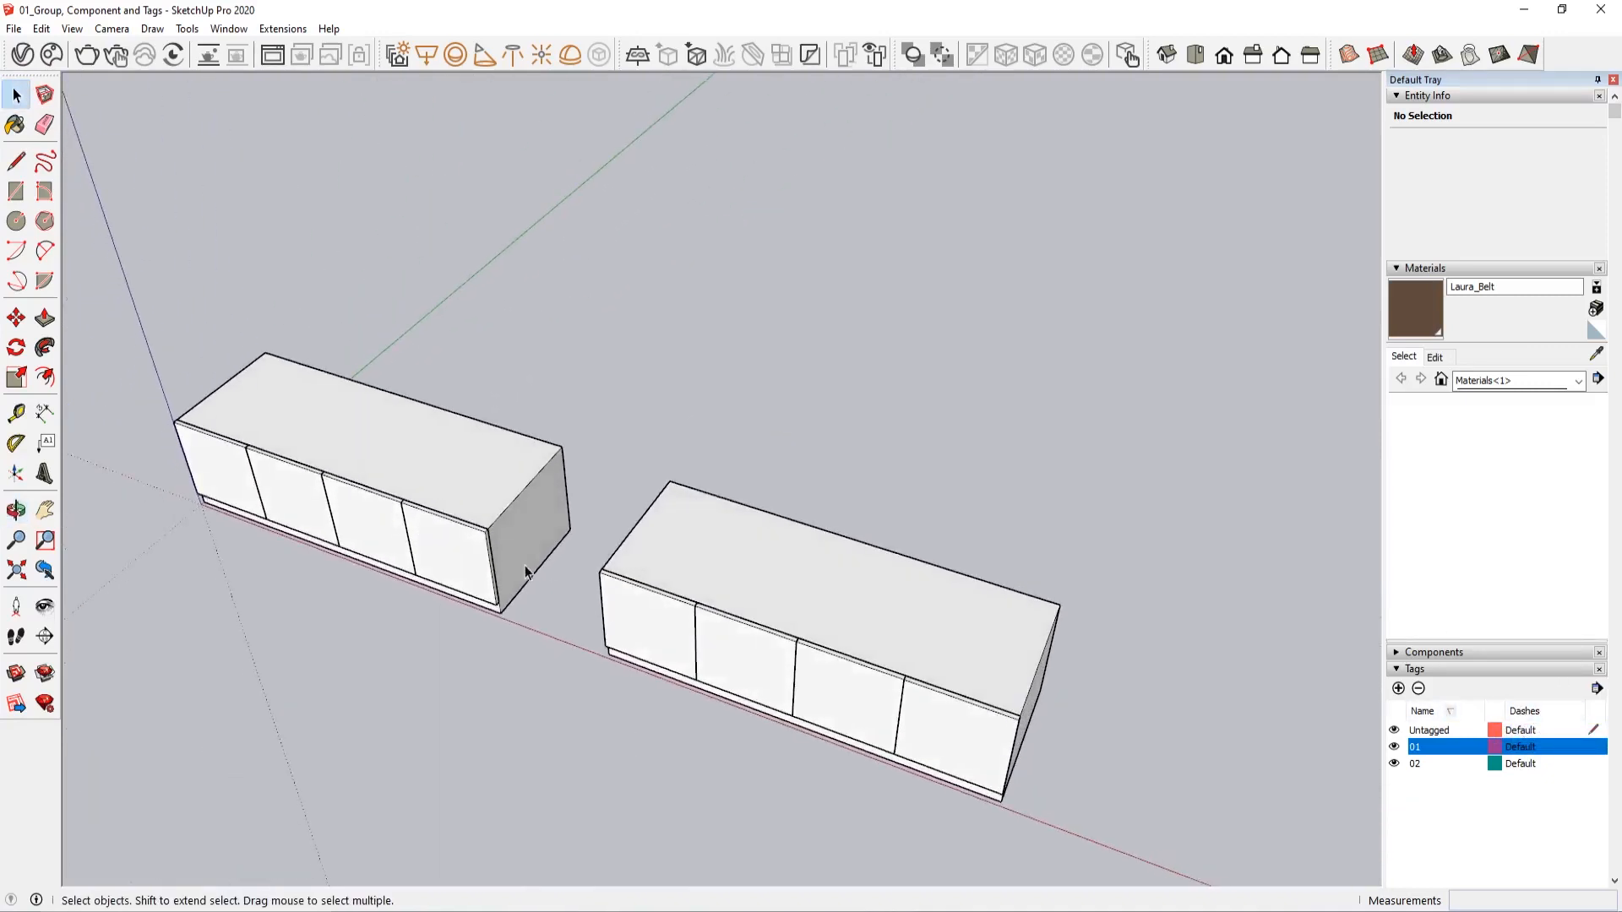
middle_click_drag(525, 572, 601, 651)
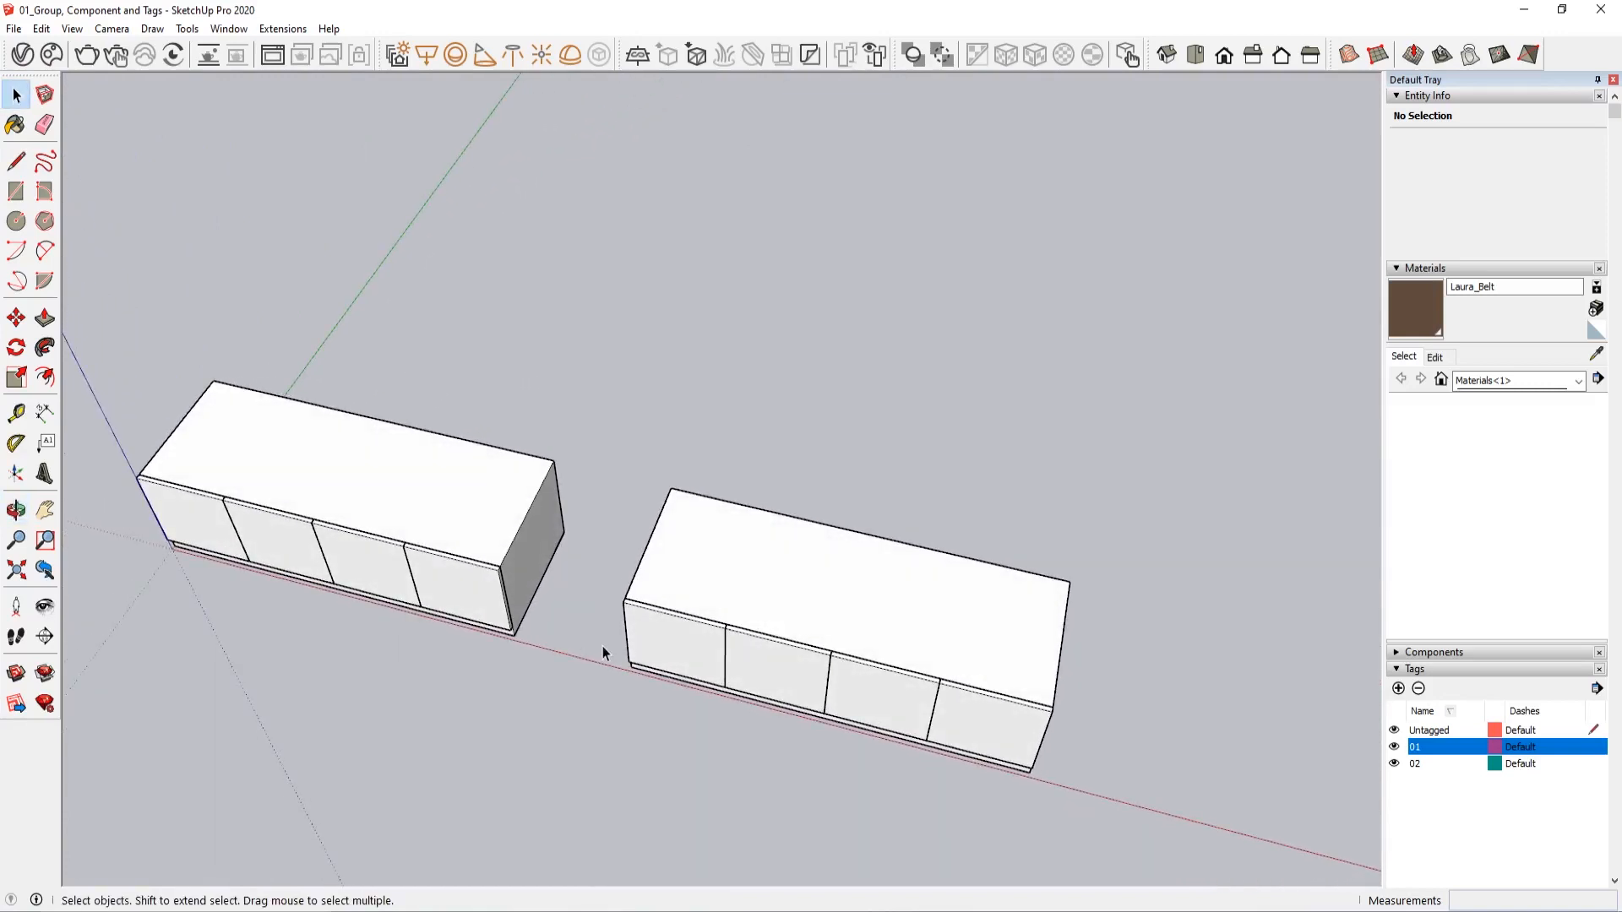
Open the copied cabinet group for editing and delete its doors, keeping only the first one next to the original cabinet
double_click(659, 637)
left_click(700, 665)
middle_click_drag(732, 674, 634, 613, "shift")
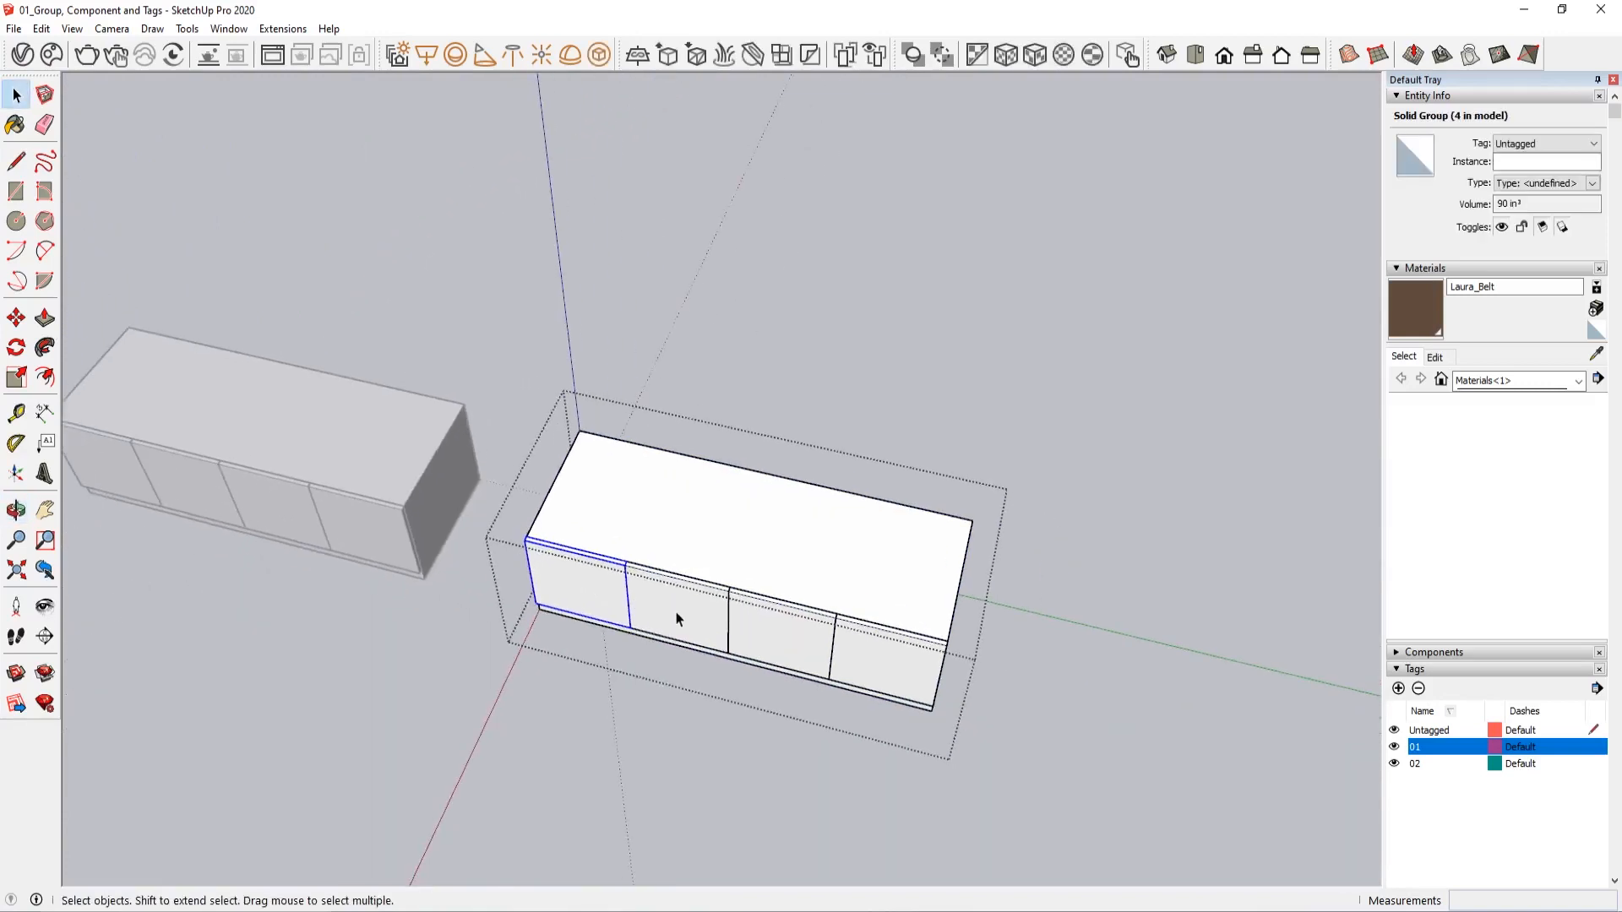
left_click(677, 615)
key("Delete")
left_click(759, 627)
key("Delete")
left_click(864, 654)
key("Delete")
Make a component from the remaining door, keeping the default settings
left_click(570, 583)
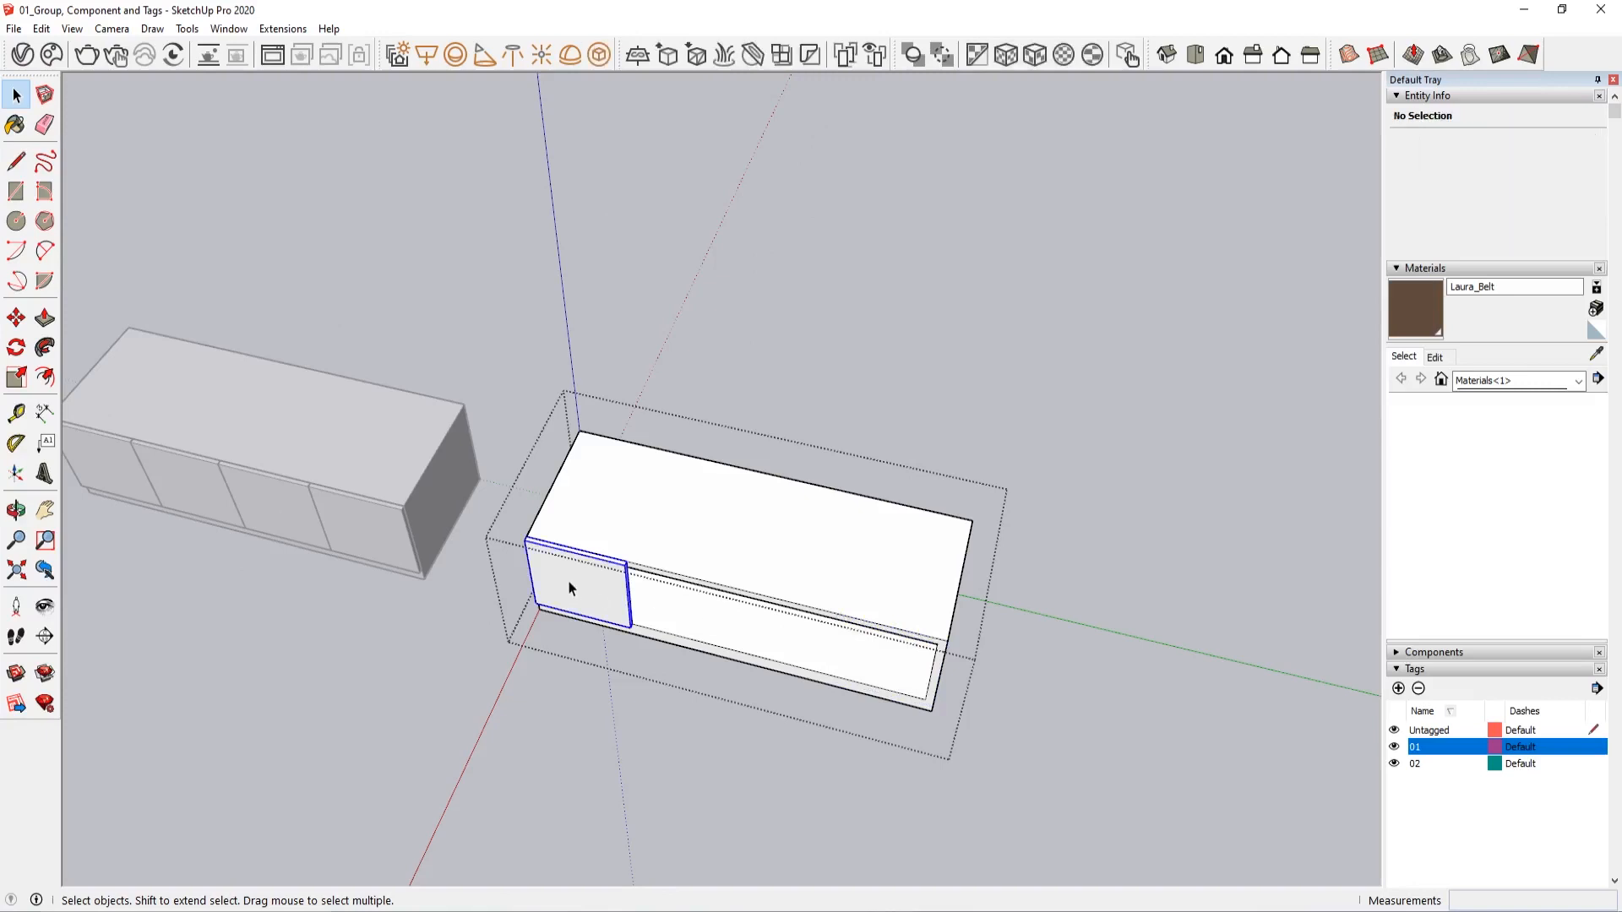
right_click(569, 588)
left_click(654, 363)
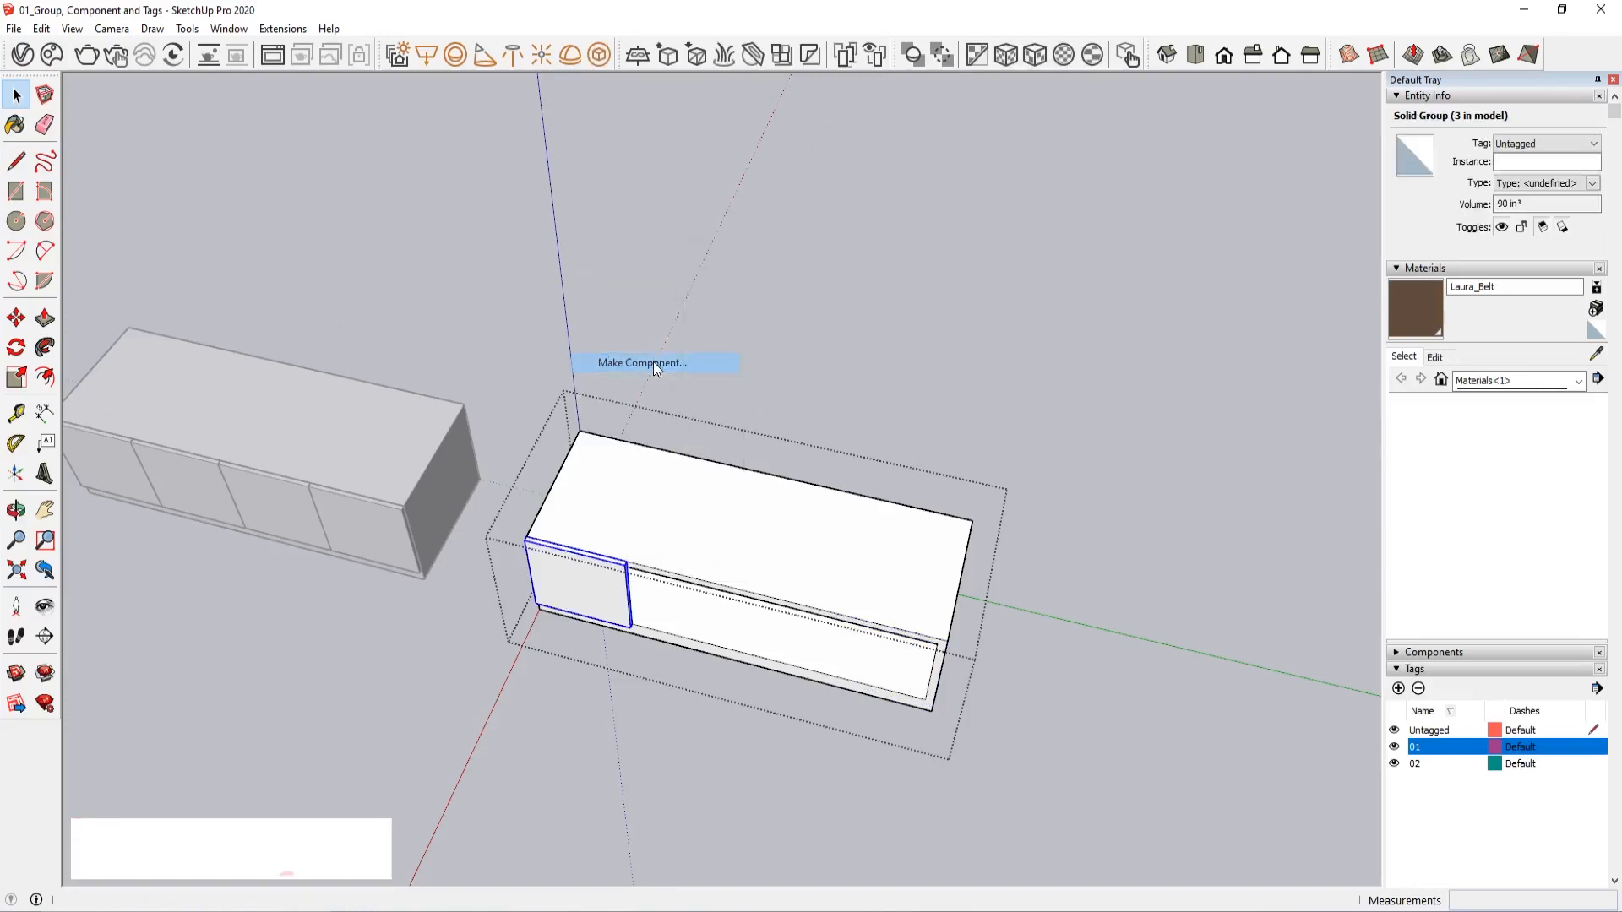
left_click(822, 644)
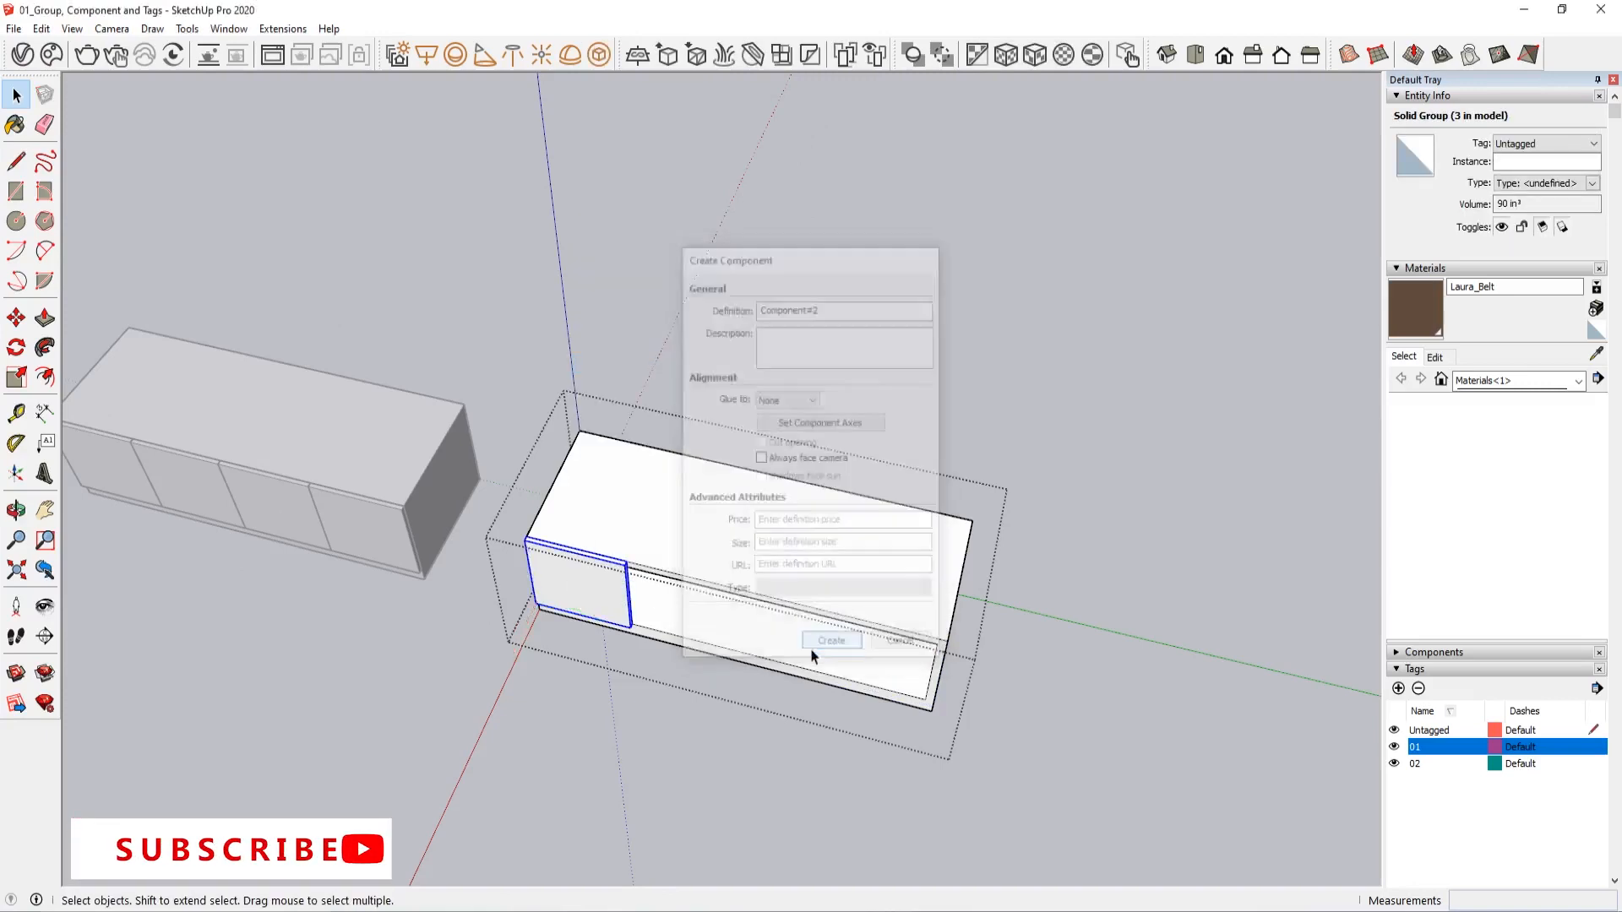
Copy the door component three times edge to edge to fill the cabinet front, and close the group
scroll(601, 654, "up", 3)
middle_click_drag(601, 654, 518, 561)
key("m")
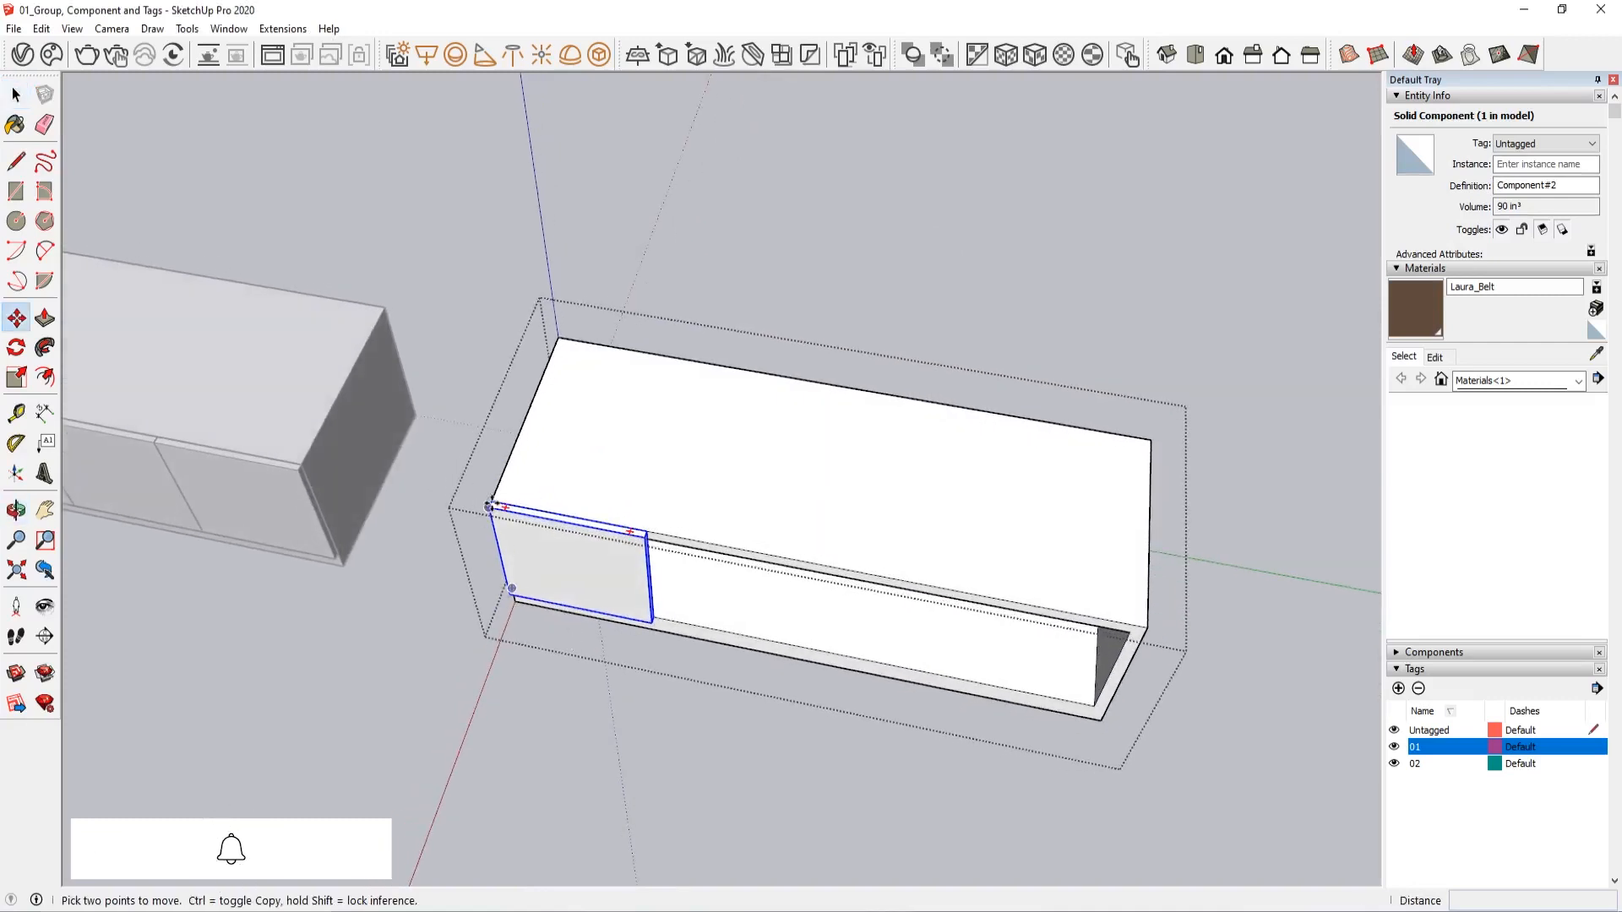
left_click(489, 506)
key("ctrl")
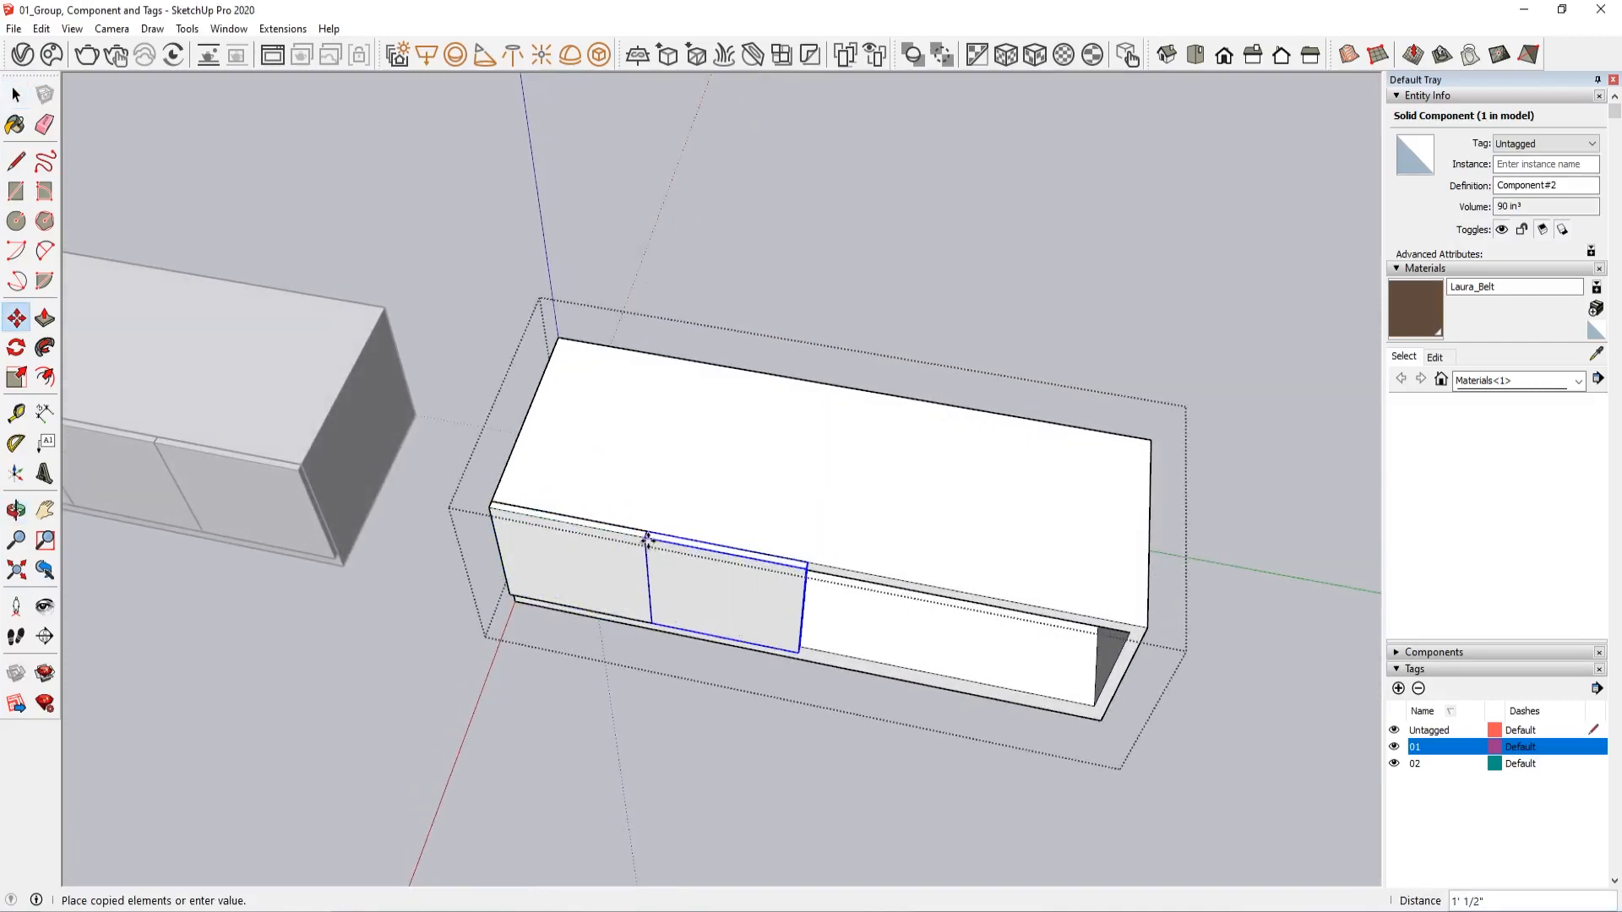
left_click(647, 541)
left_click(648, 540)
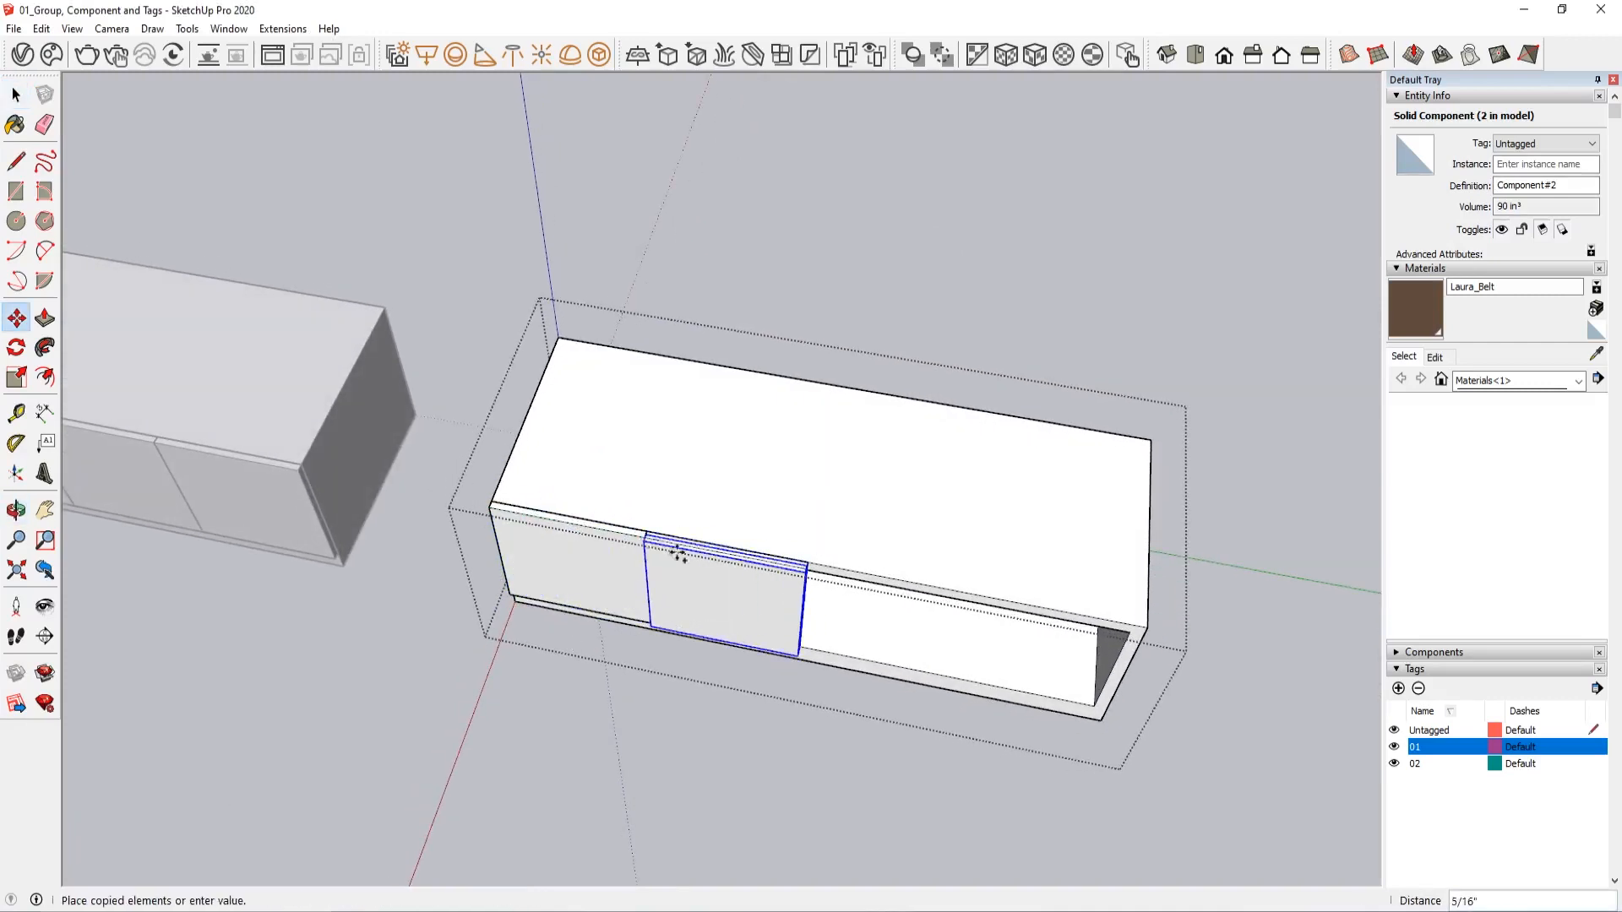
left_click(804, 568)
left_click(804, 568)
left_click(971, 602)
middle_click_drag(972, 601, 927, 629)
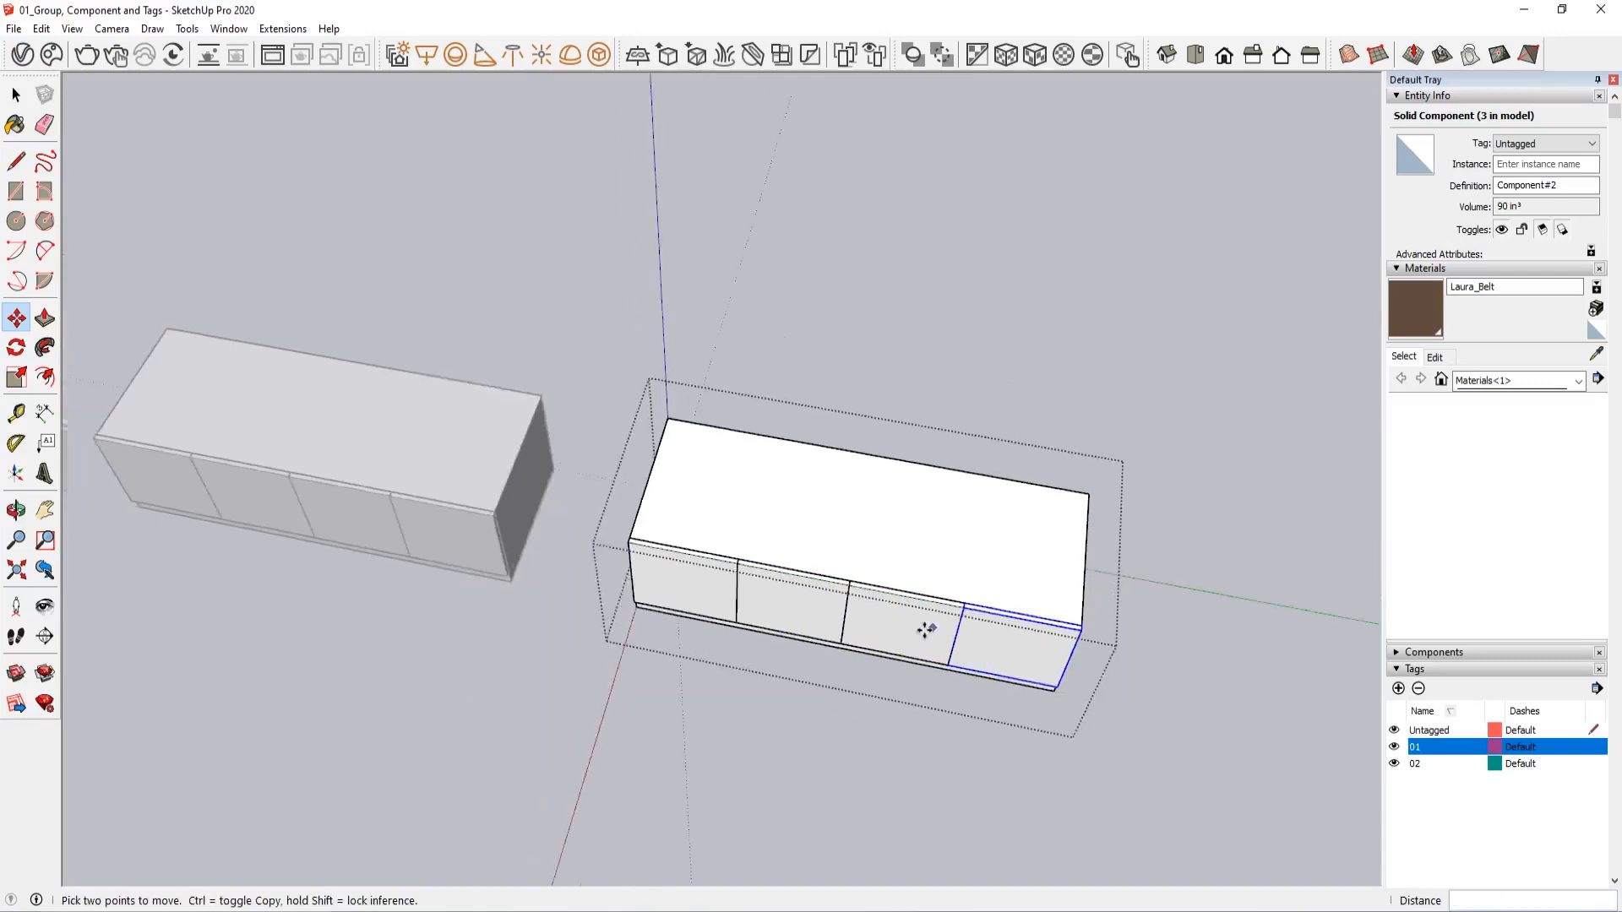
scroll(927, 630, "down", 1)
key("space")
left_click(834, 368)
Copy the cabinet with component doors about 5' back along the green axis
scroll(843, 477, "down", 3)
middle_click_drag(844, 482, 718, 456)
left_click_drag(1086, 475, 828, 676)
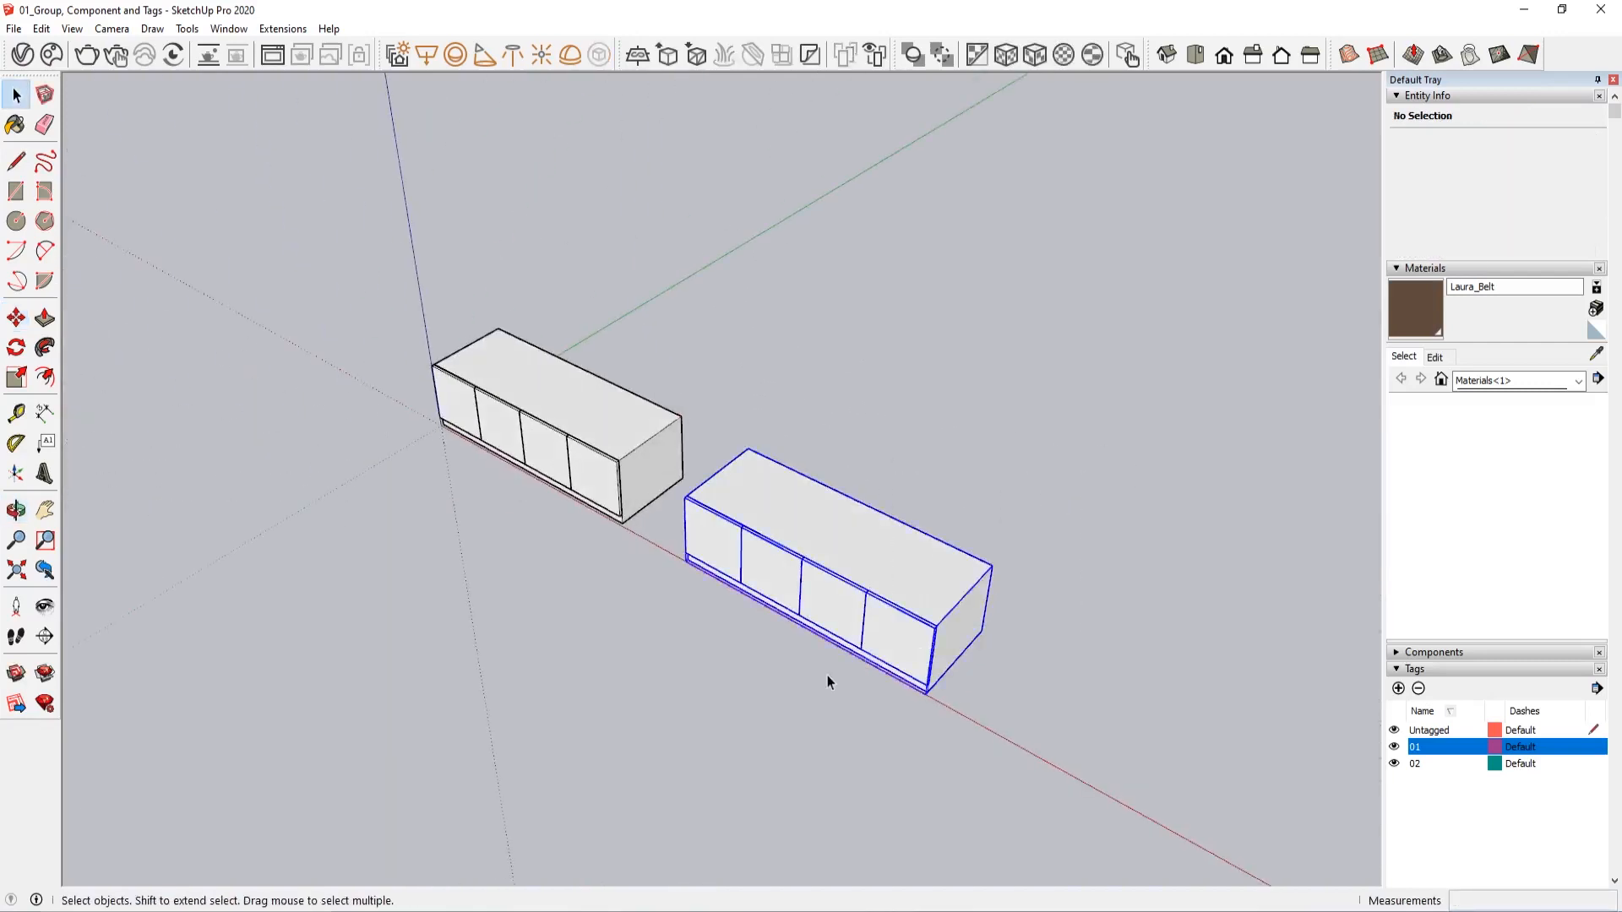
middle_click_drag(828, 676, 764, 743)
key("m")
left_click(759, 745)
key("ctrl")
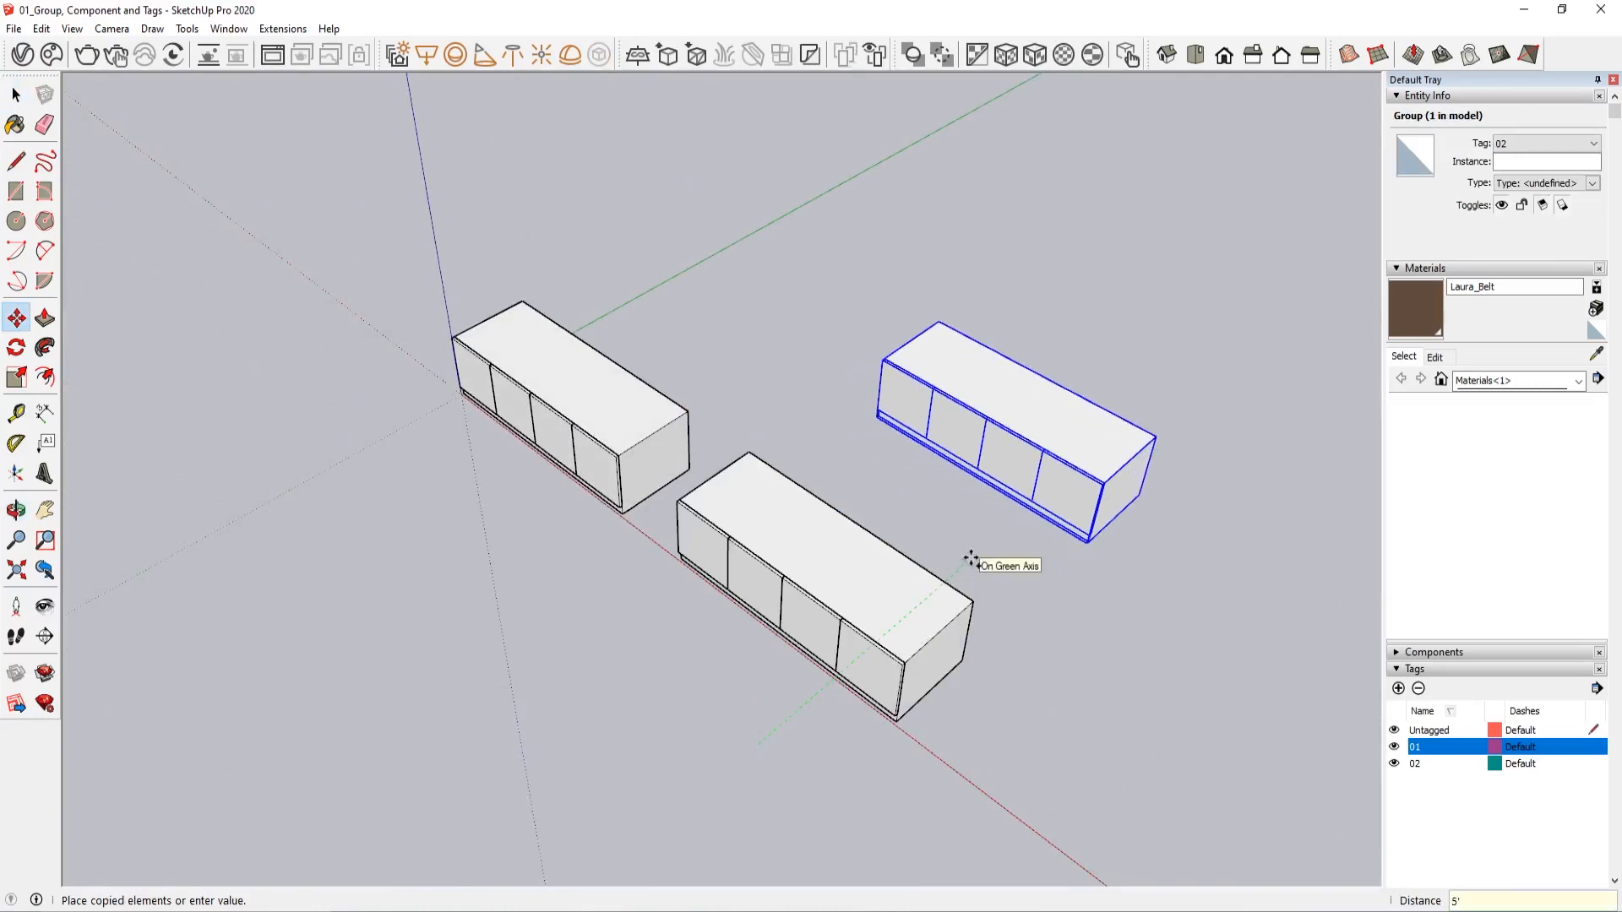
left_click(967, 550)
key("space")
left_click(930, 525)
Copy the original cabinet with group doors back along the green axis, beside the other copy
middle_click_drag(703, 422, 651, 469)
left_click(641, 459)
key("m")
left_click(687, 414)
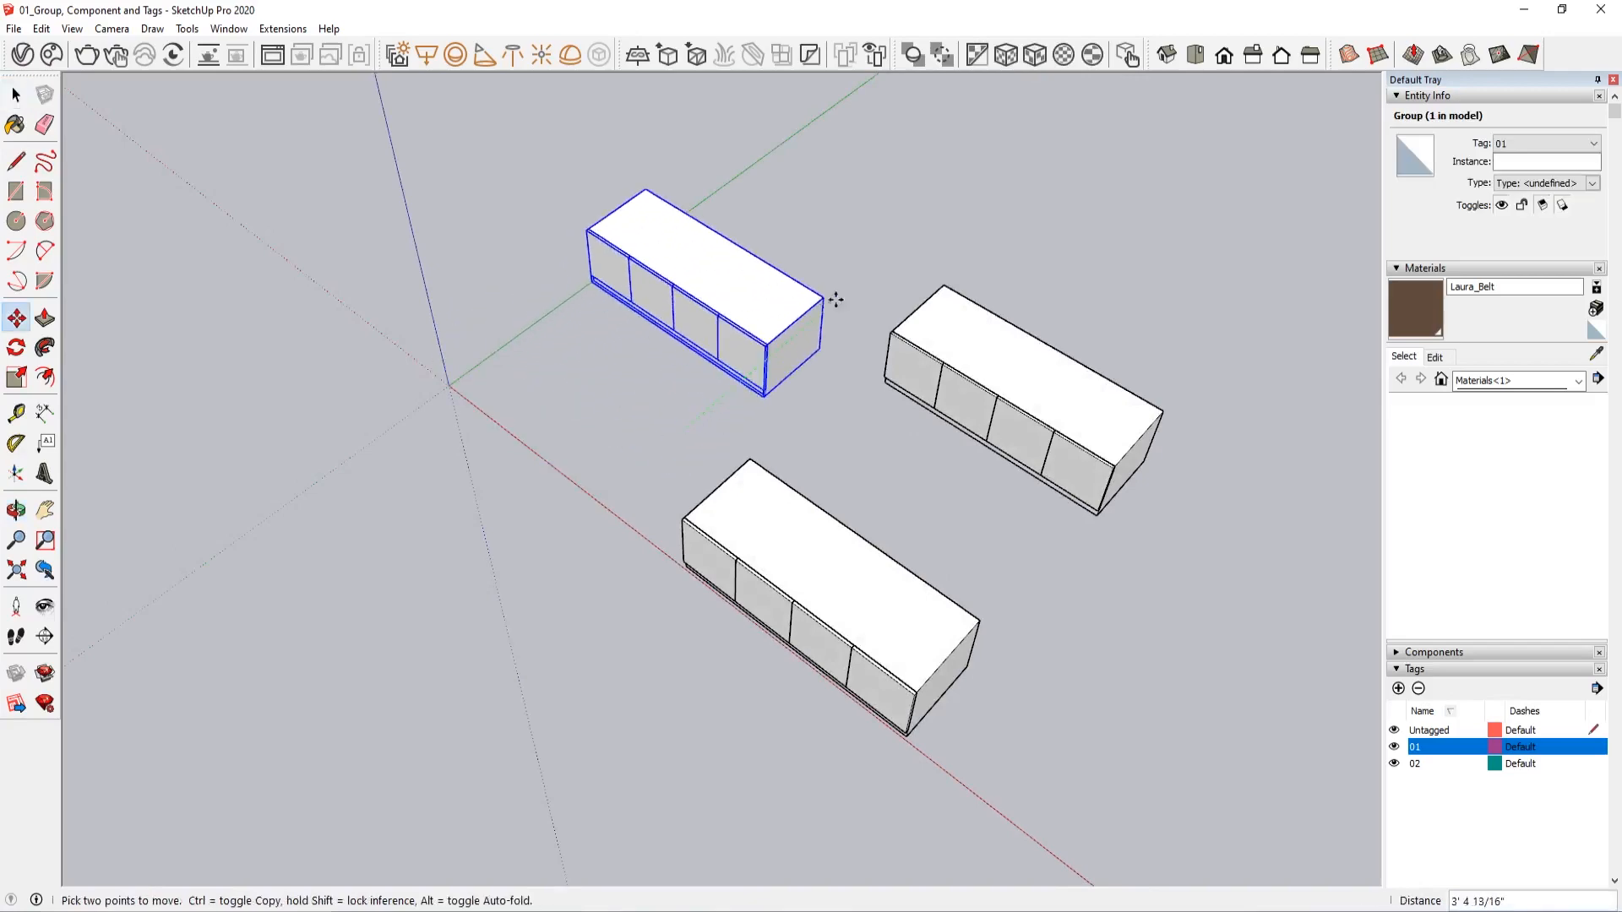
key("ctrl")
left_click(890, 265)
key("space")
left_click(897, 439)
Open the Colors collection of materials
scroll(882, 567, "up", 3)
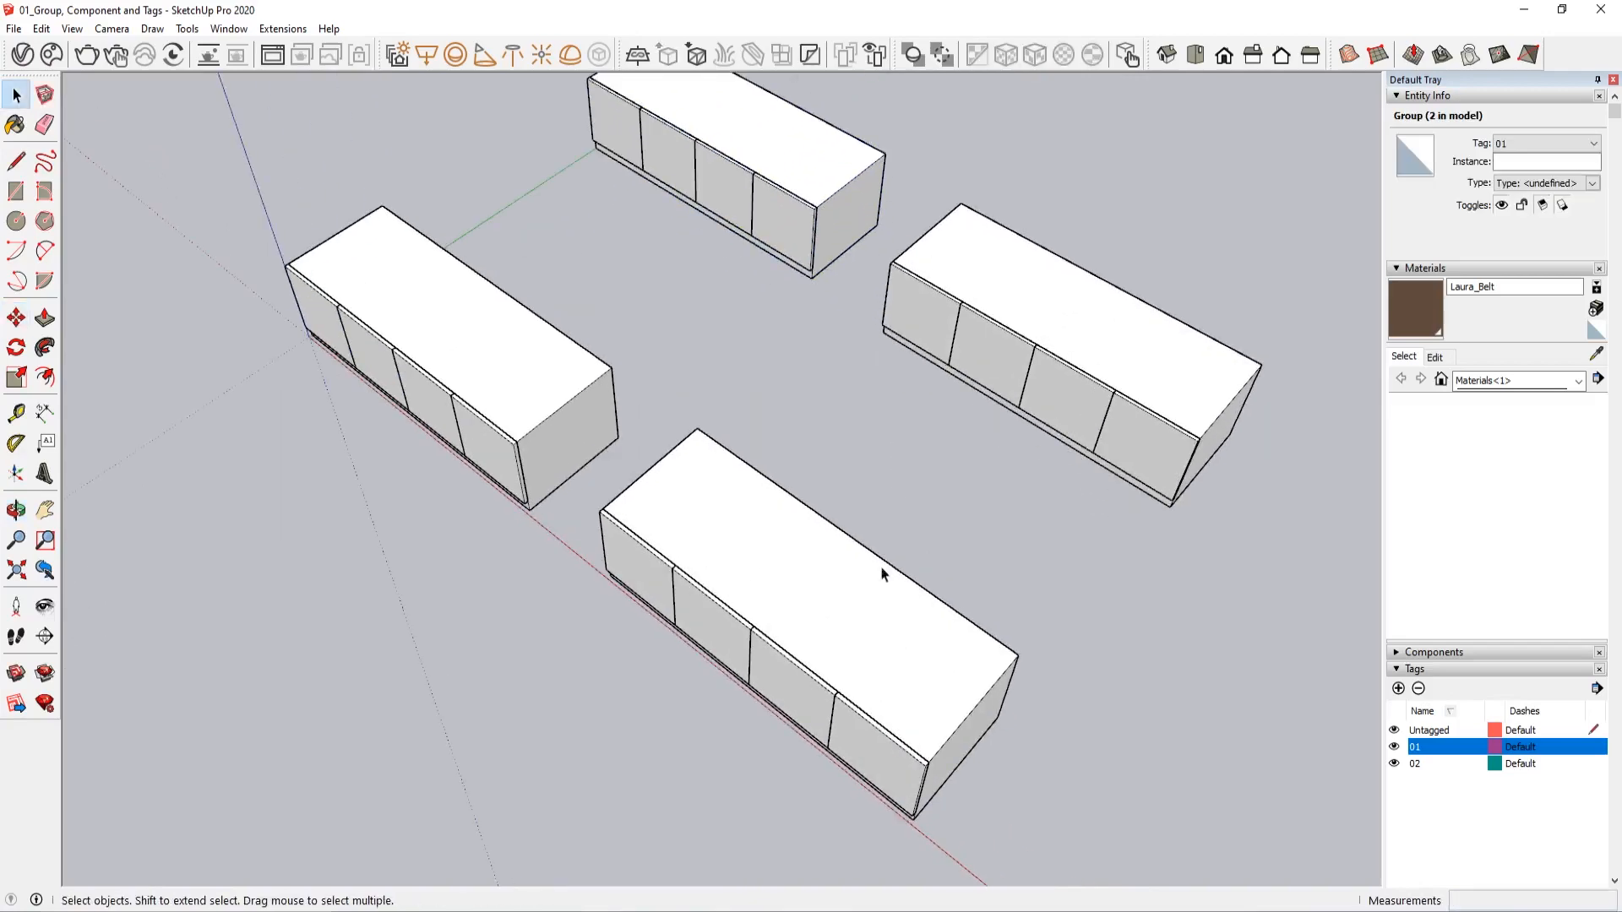
middle_click_drag(881, 574, 952, 532)
scroll(955, 583, "up", 3)
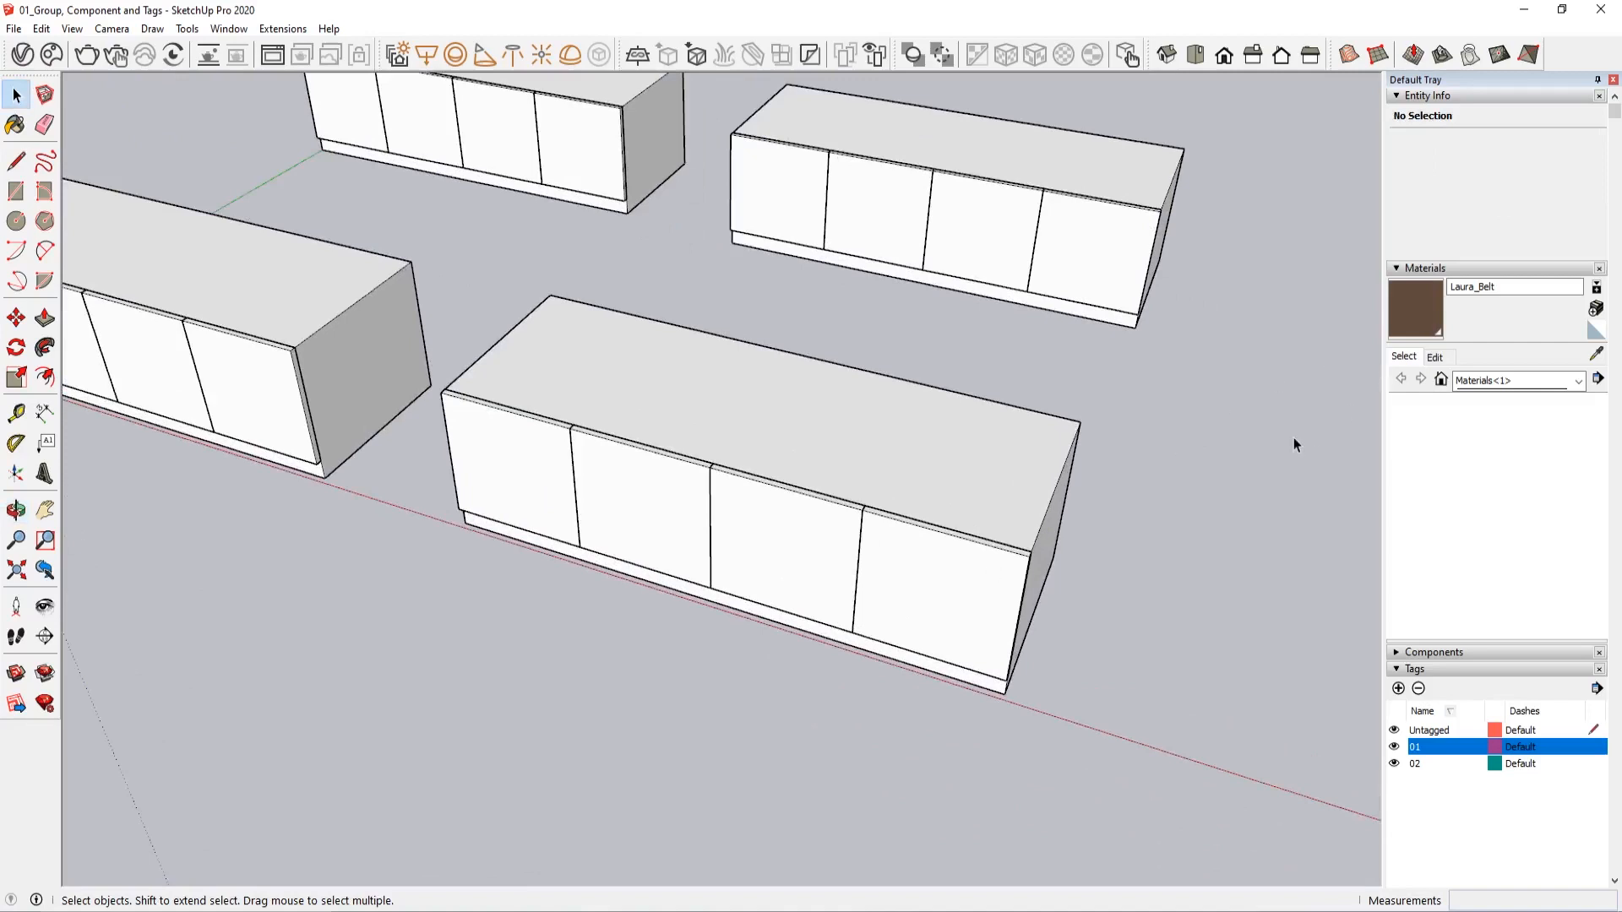
left_click(1435, 357)
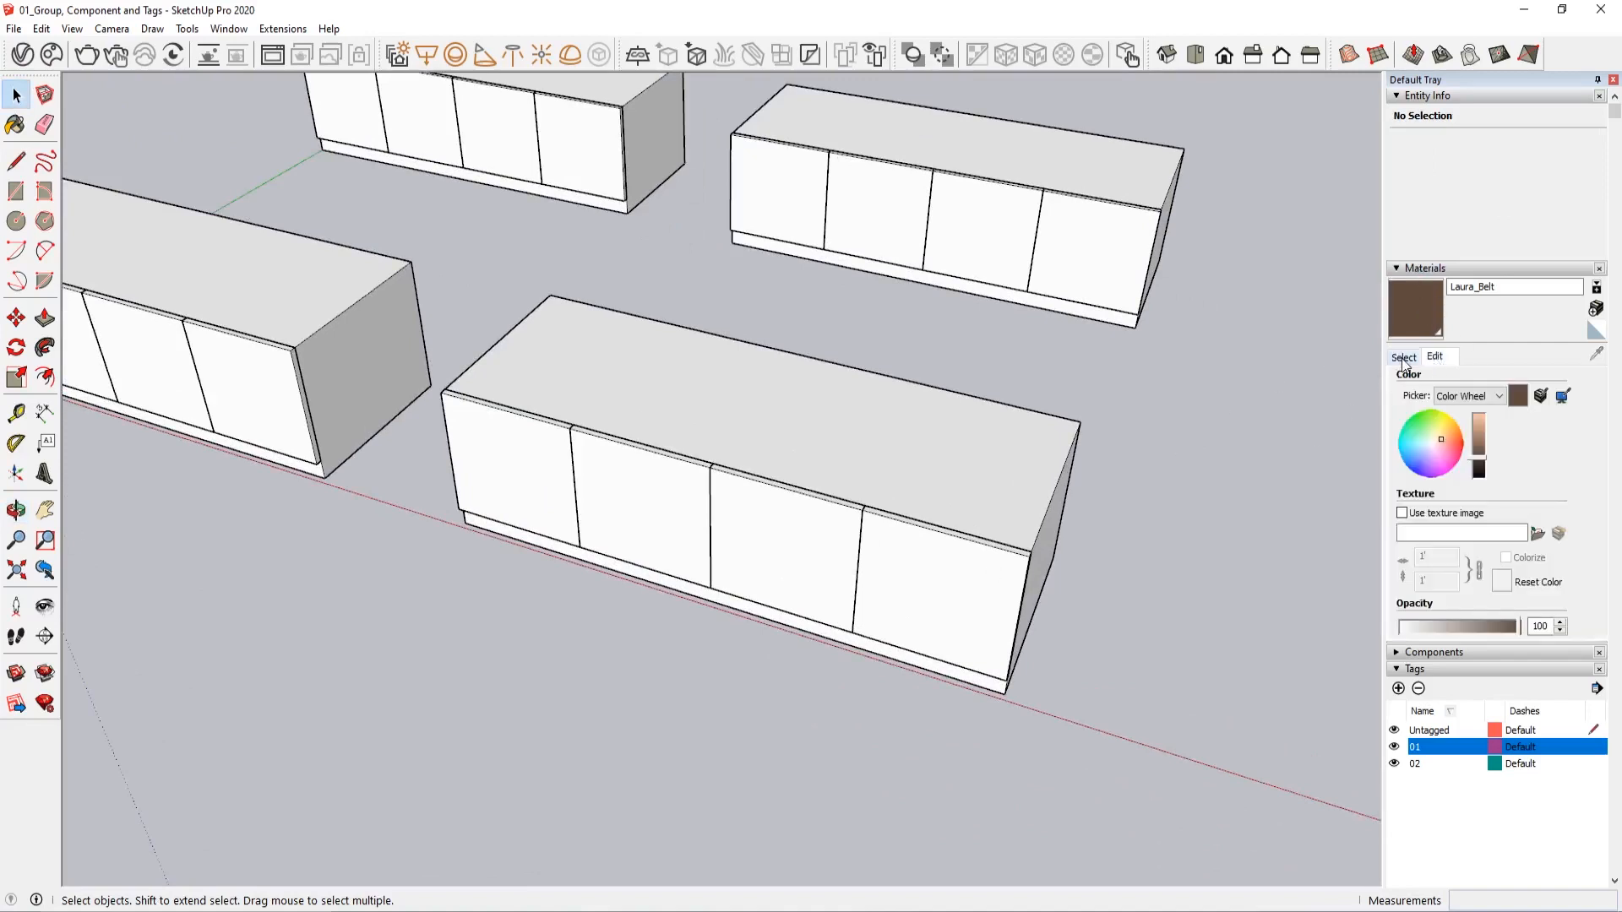
left_click(1404, 356)
left_click(1598, 379)
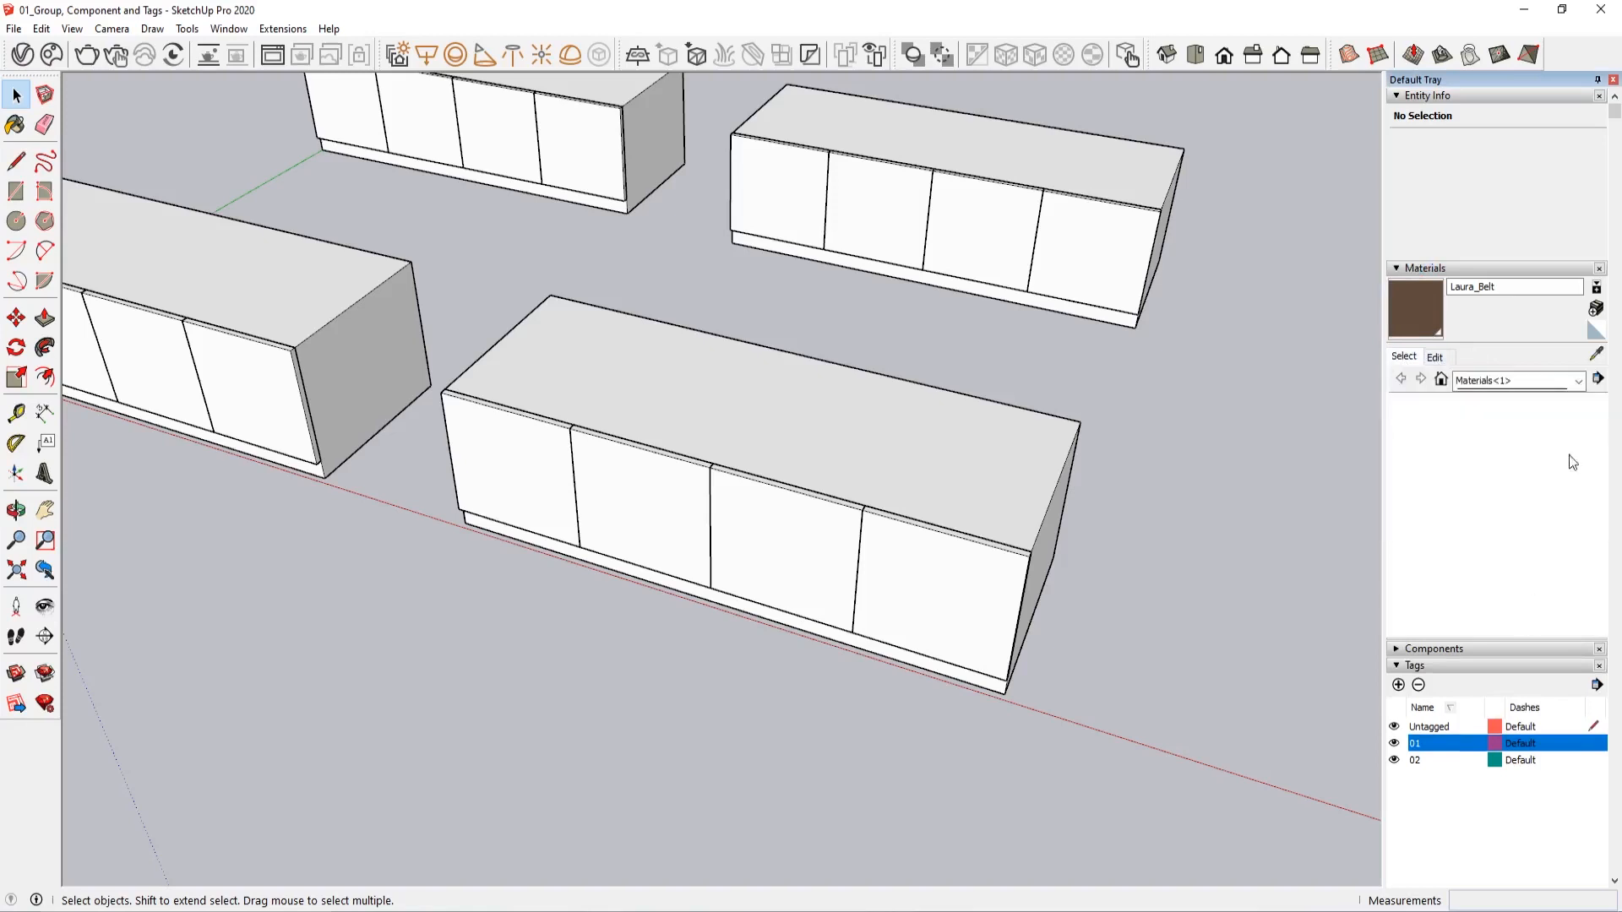
left_click(1578, 381)
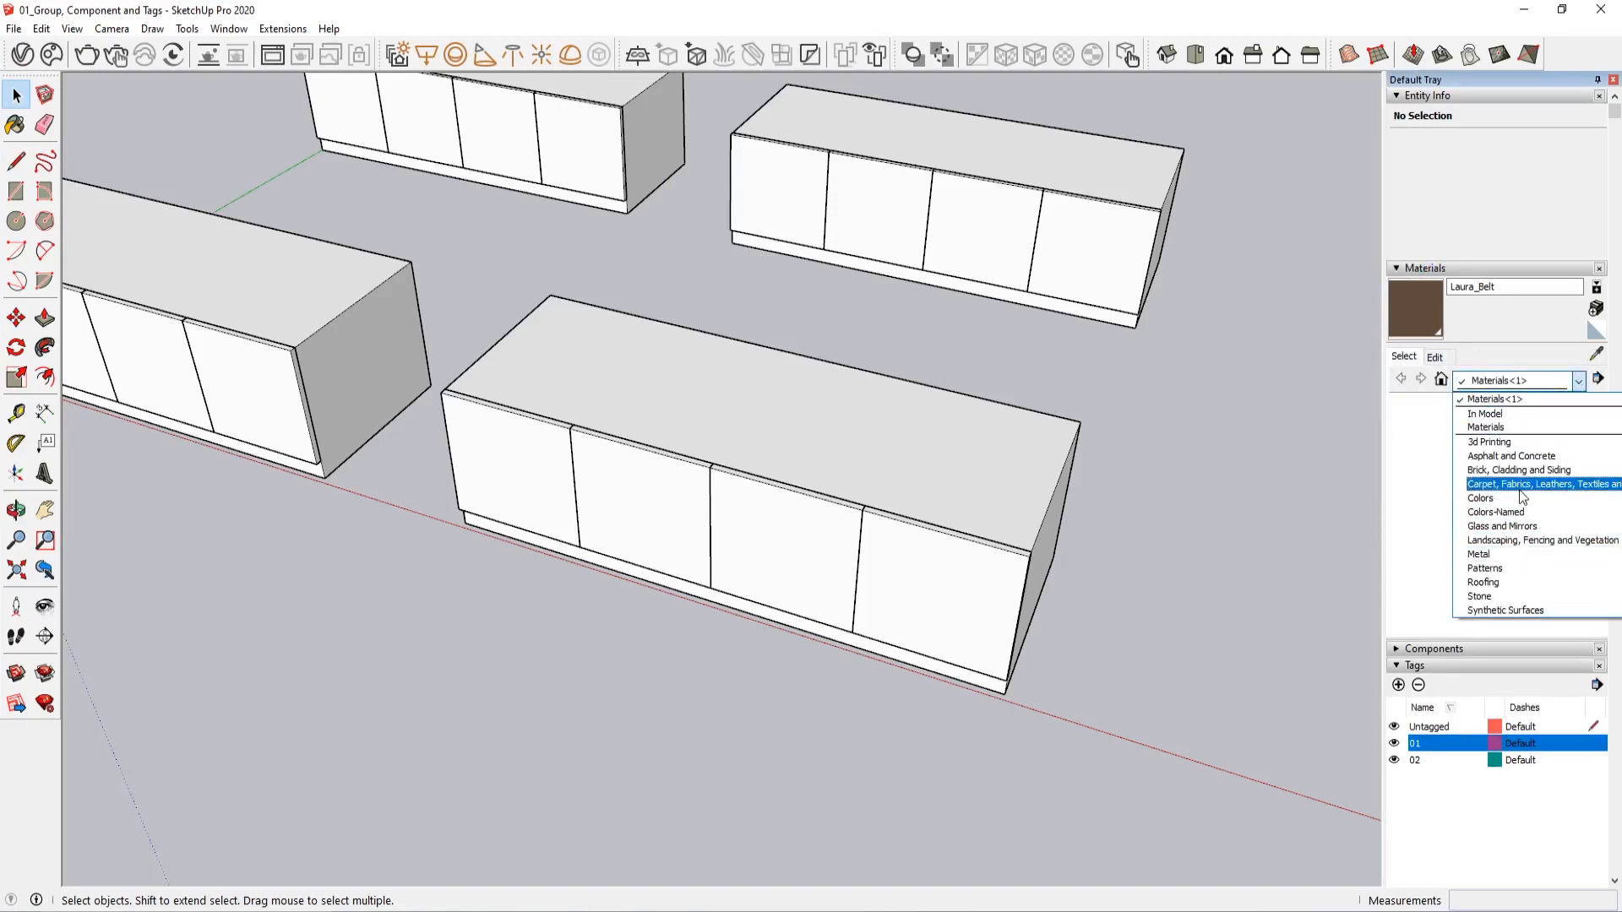
left_click(1521, 496)
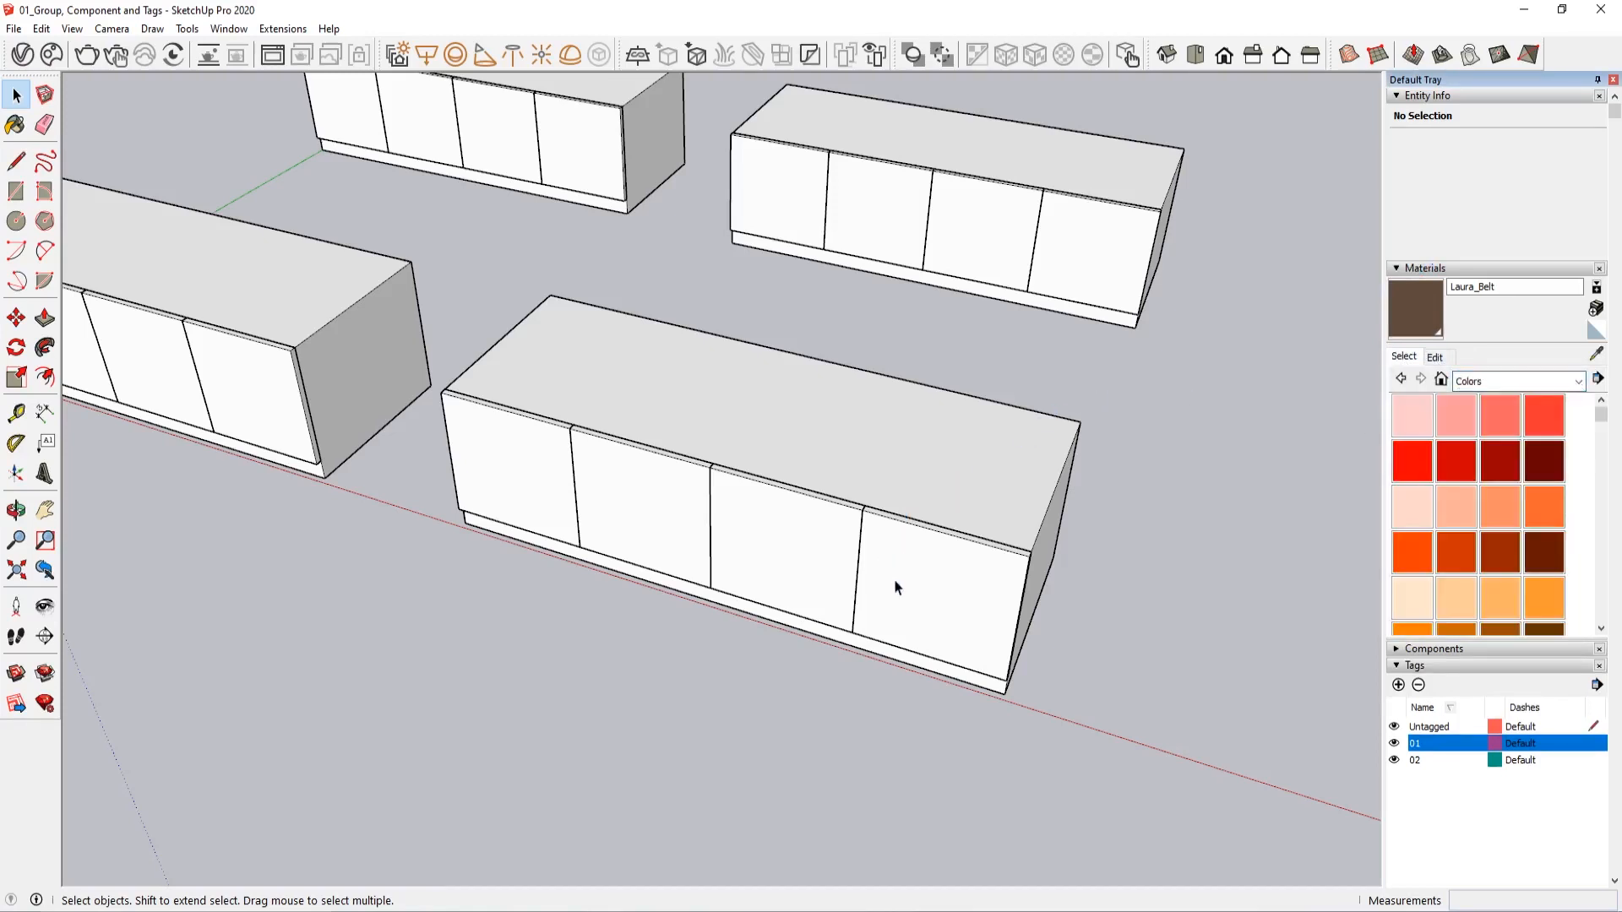
Open the end door component of the front tag 02 cabinet and paint all its faces red with Color A06
double_click(894, 580)
double_click(894, 579)
triple_click(894, 583)
key("b")
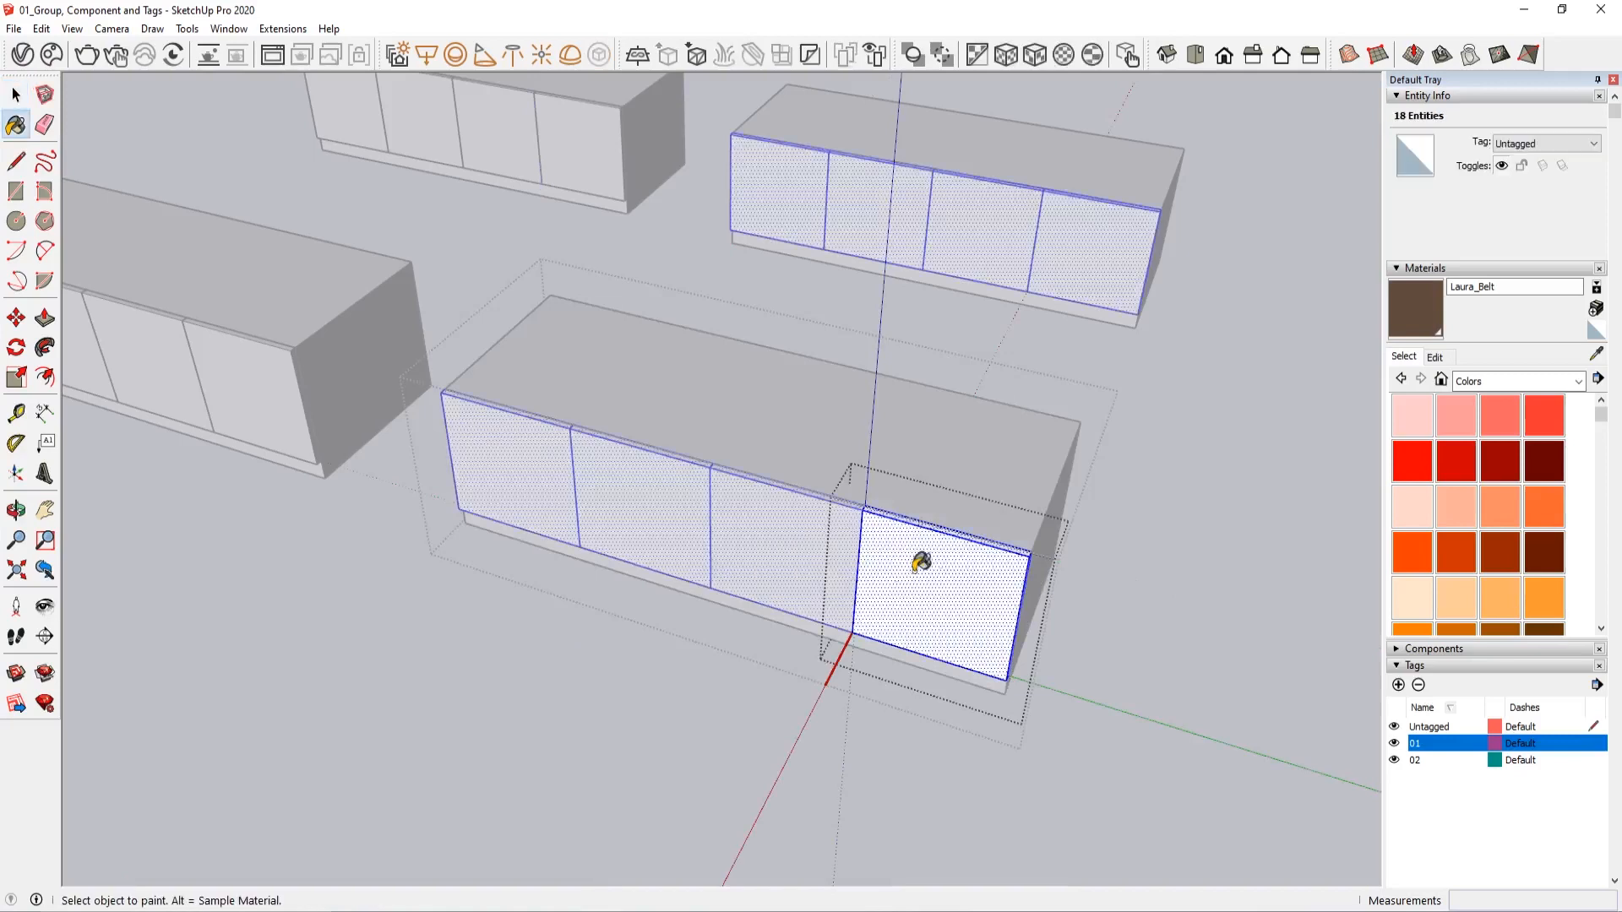
left_click(1453, 454)
left_click(938, 575)
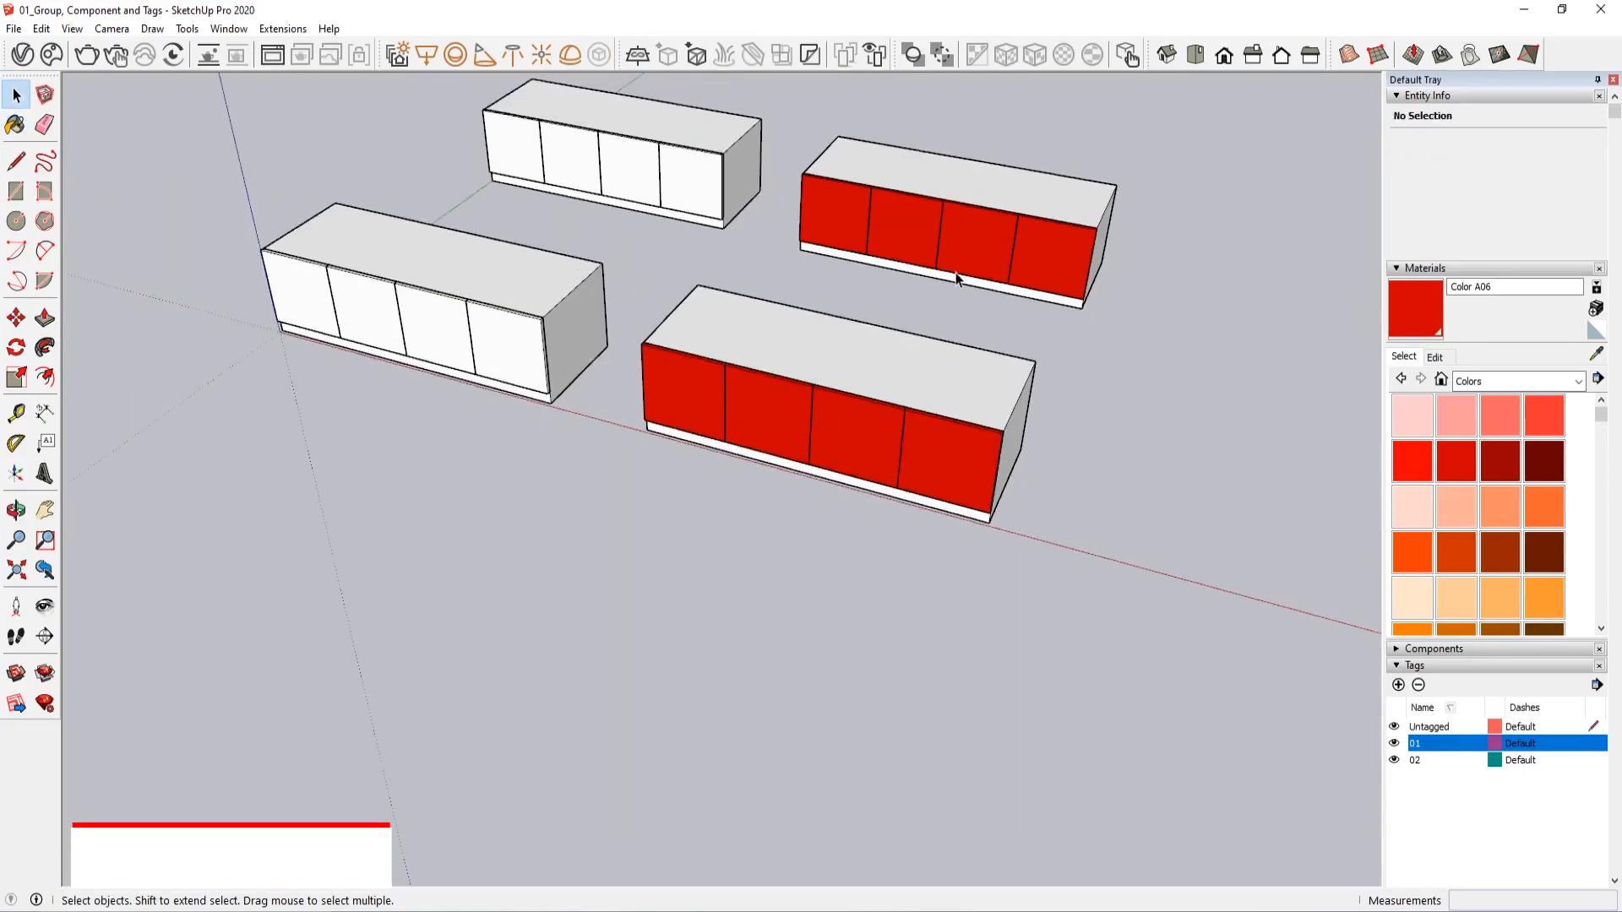
Paint the body of the front tag 02 cabinet orange with Color B04, inside its group
middle_click_drag(957, 279, 667, 556)
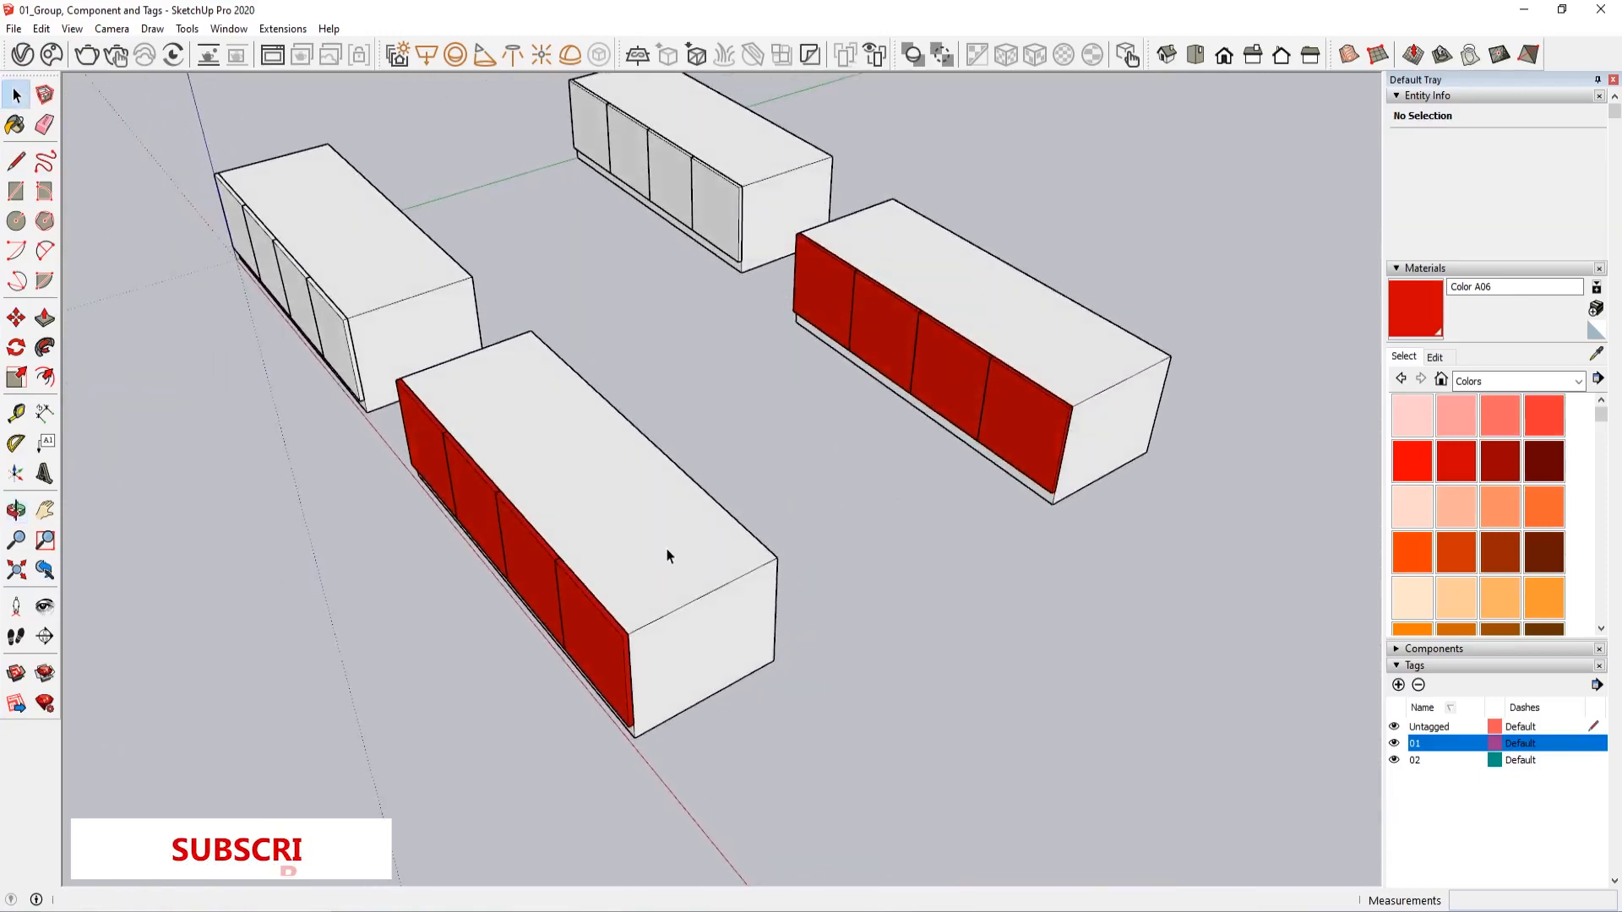
triple_click(610, 554)
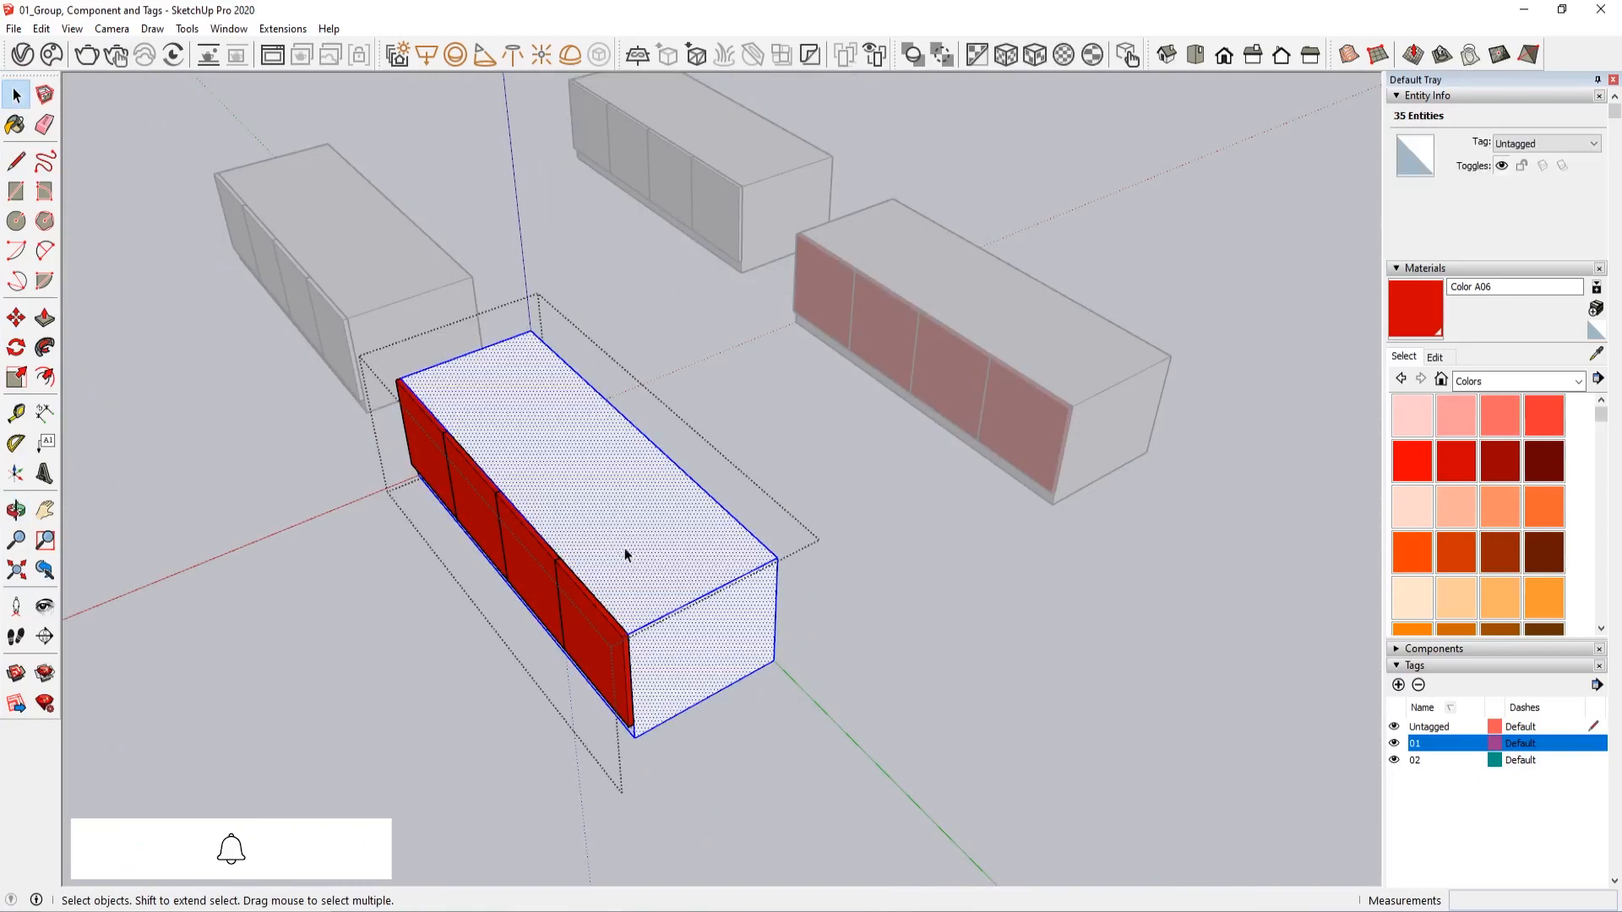
key("b")
left_click(1539, 516)
left_click(646, 494)
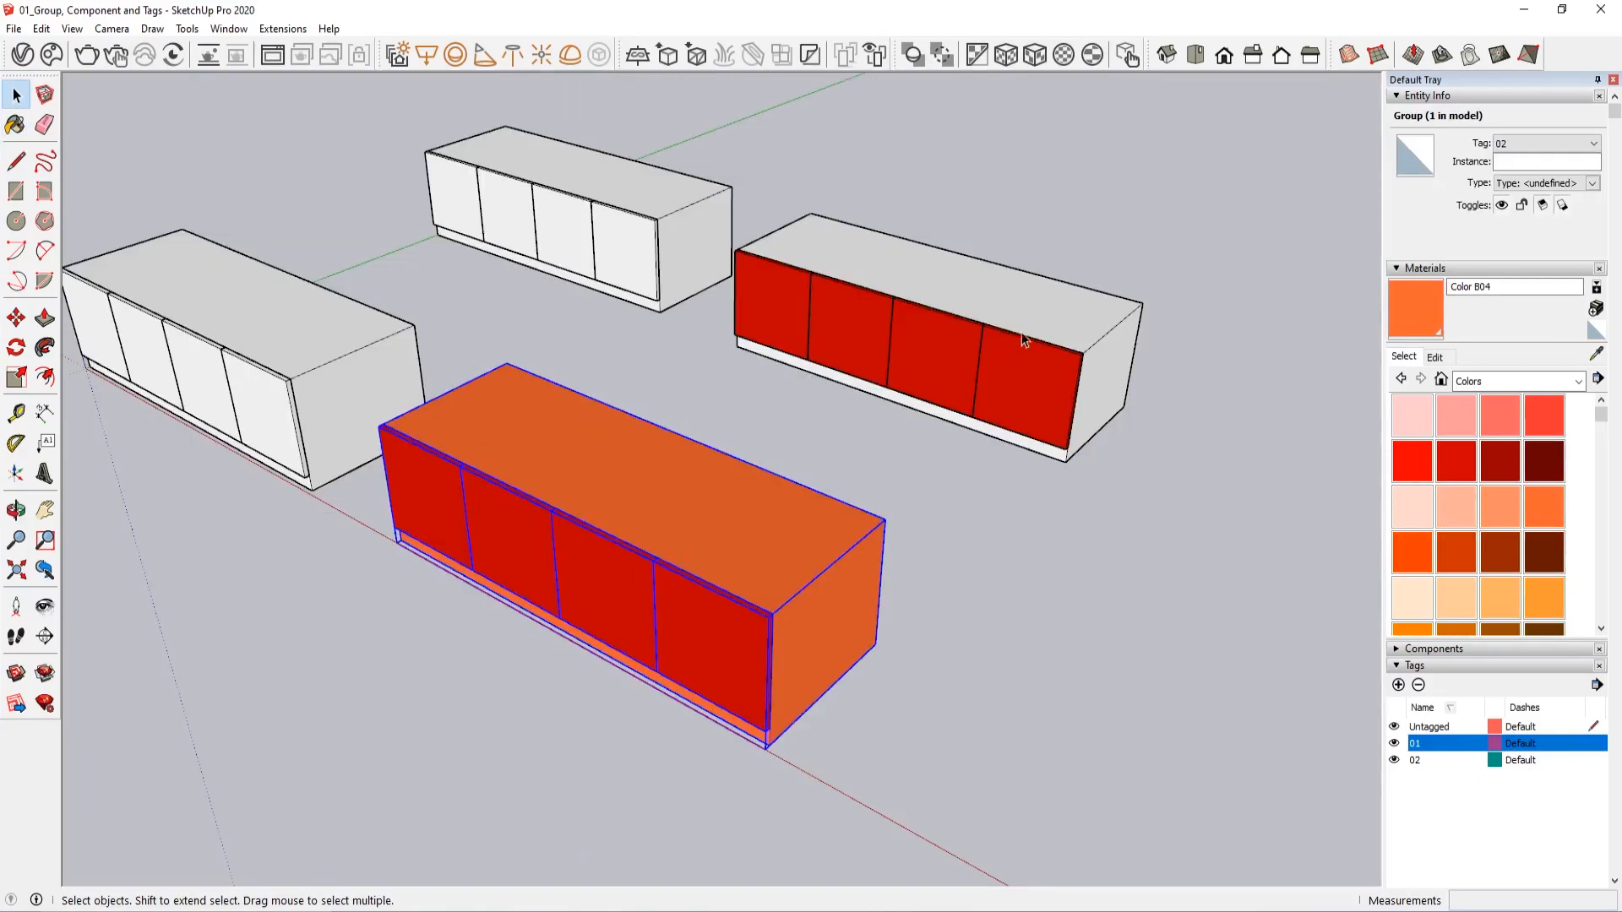
Inside the front tag 02 cabinet group, repaint the body white with Color M00 and leave the group
middle_click_drag(811, 628, 636, 555)
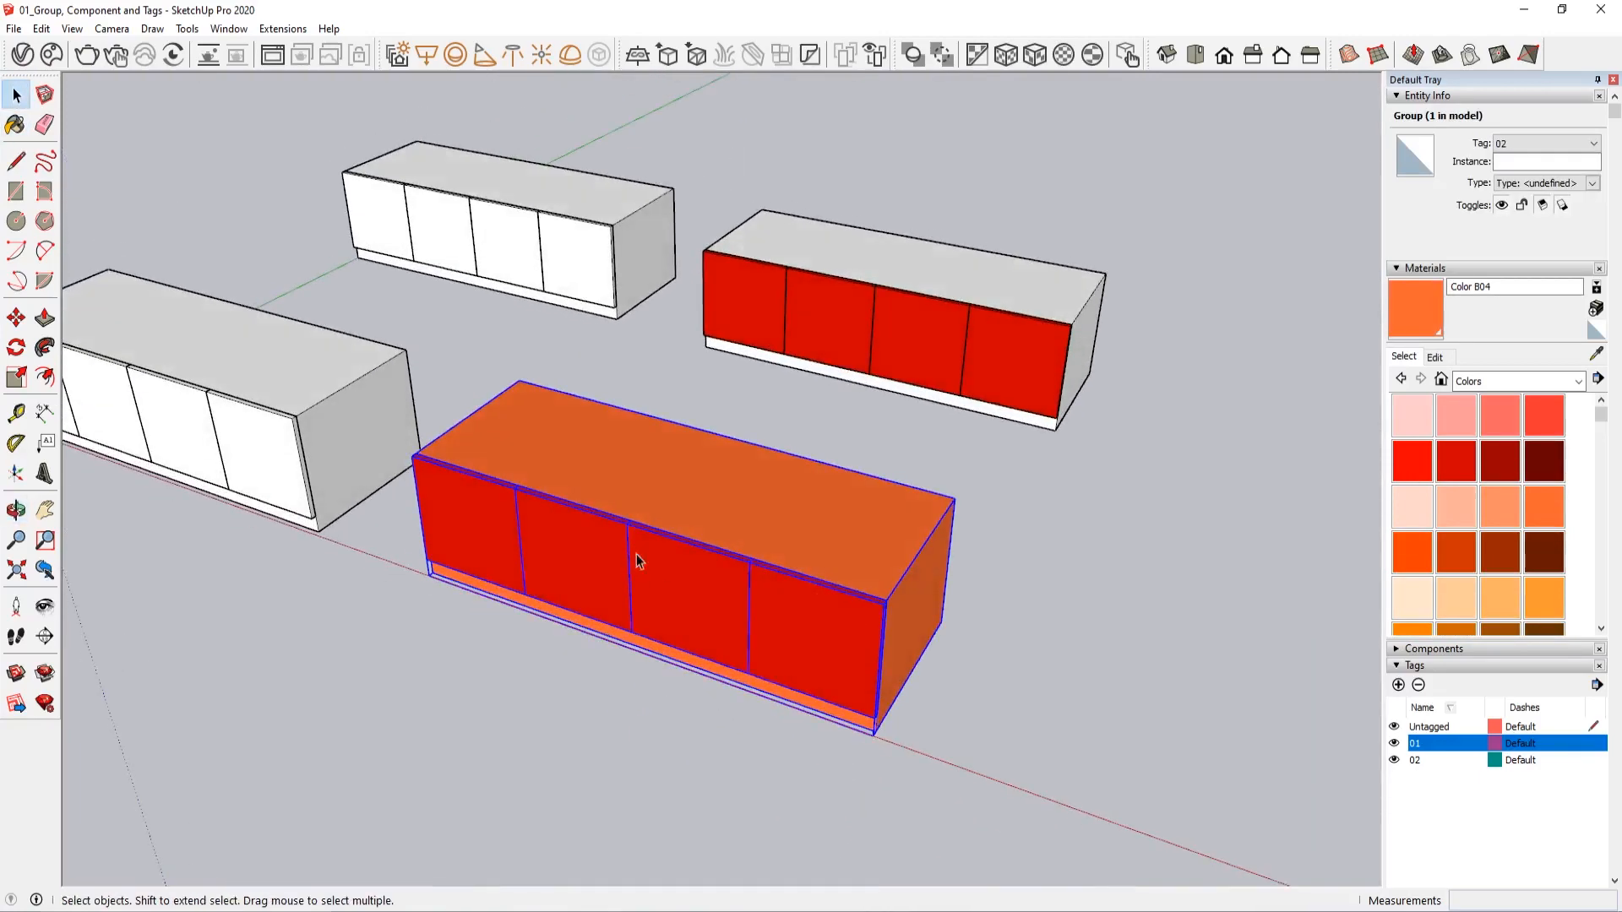
double_click(758, 494)
key("ctrl+a")
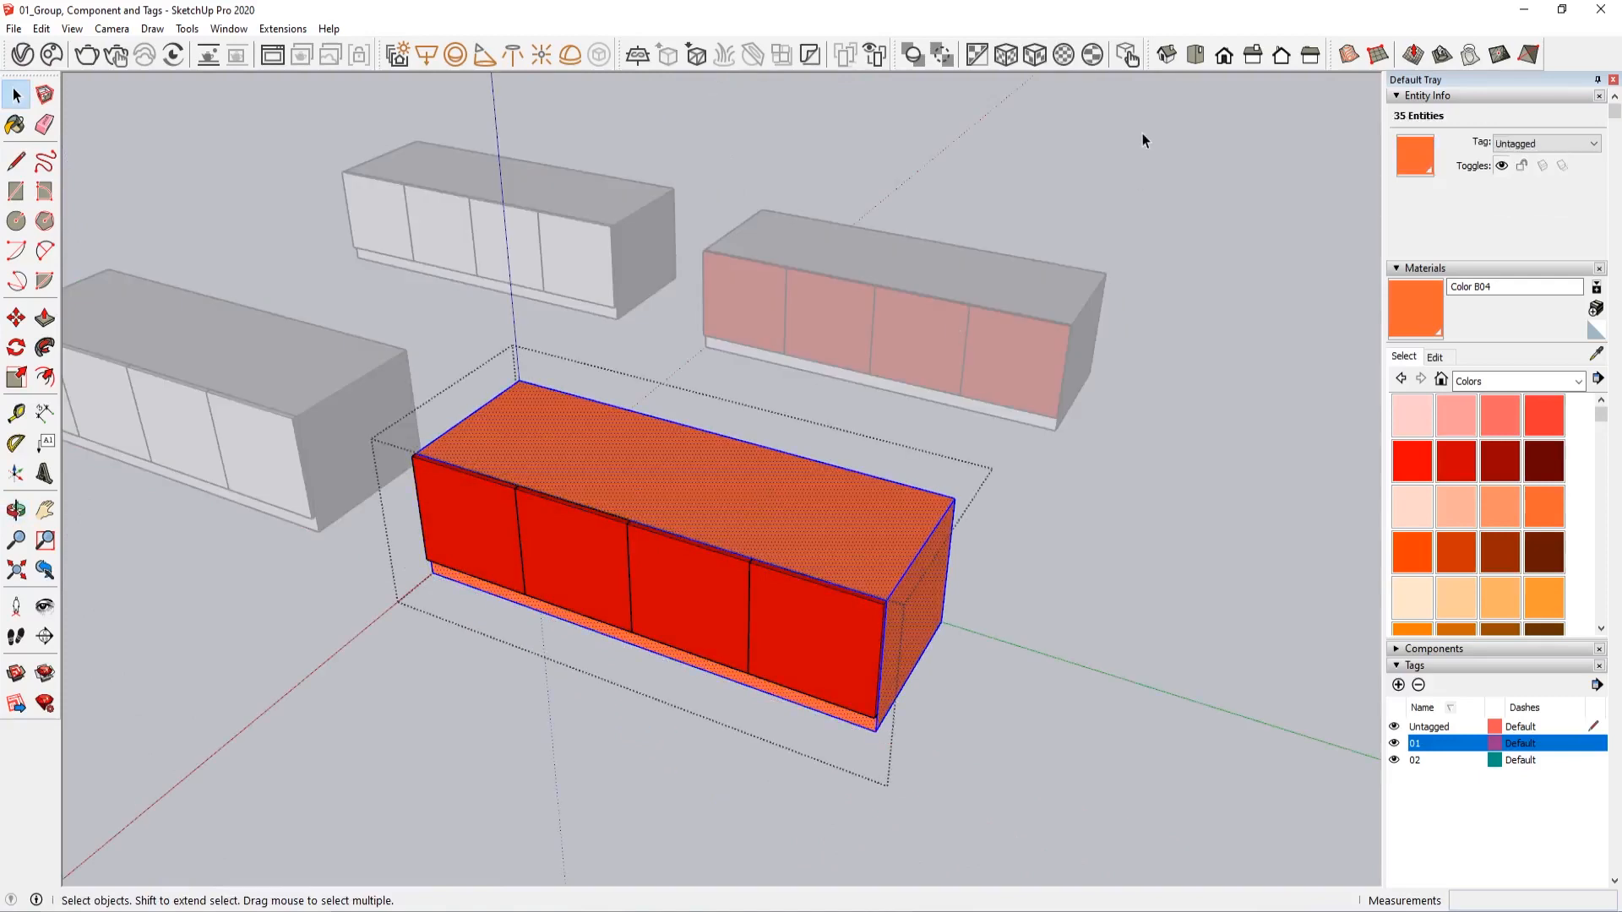
scroll(1443, 490, "down", 10)
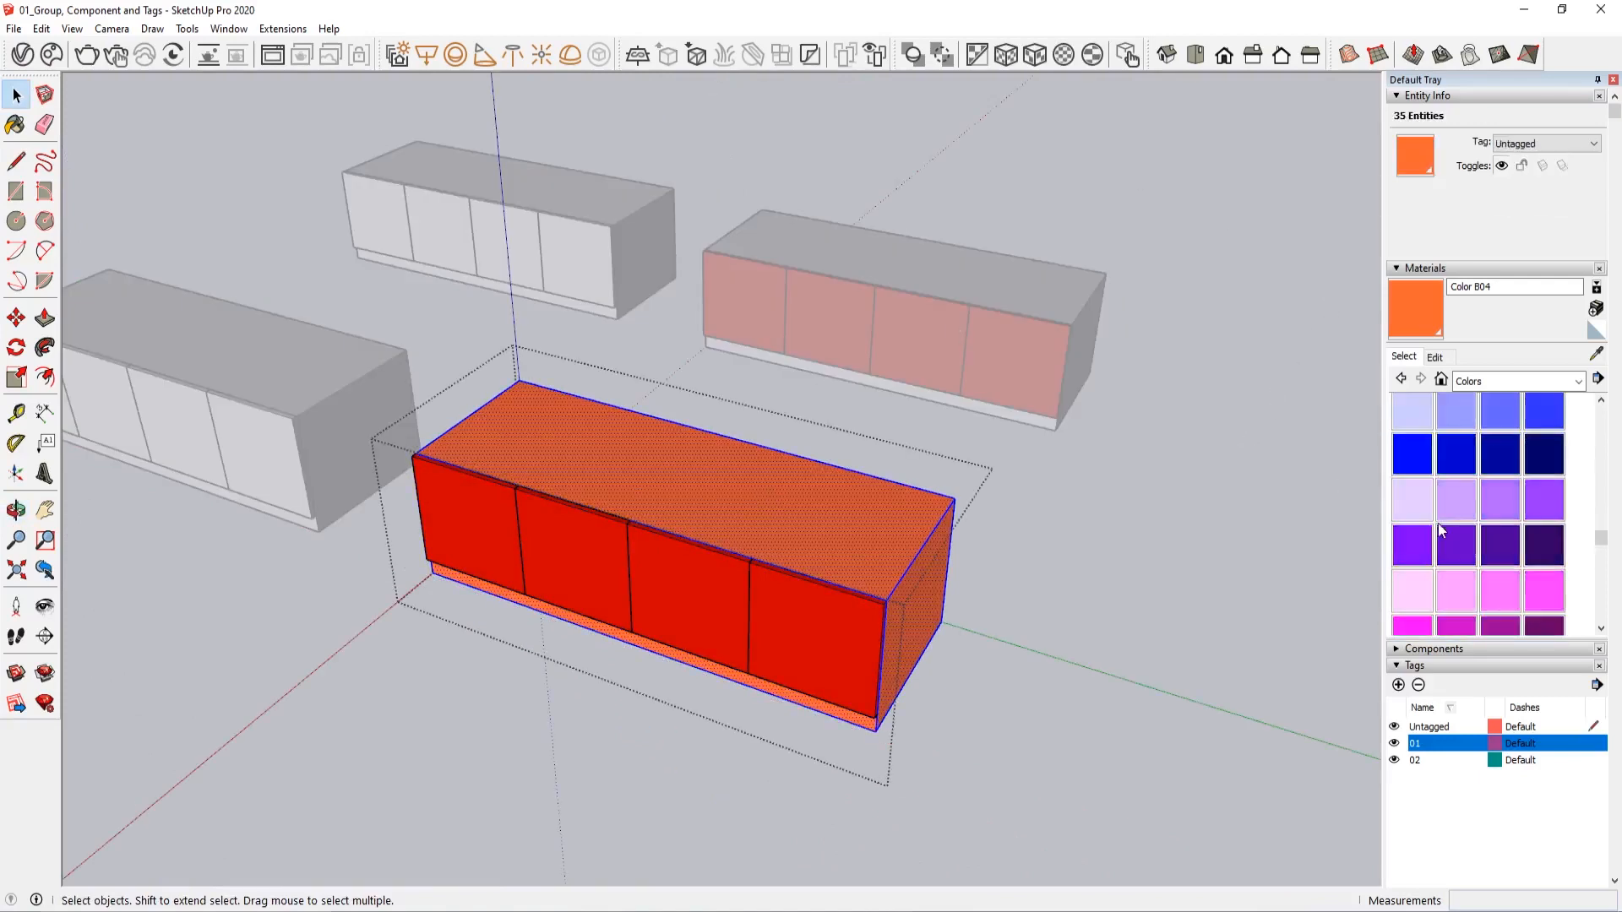
left_click(1411, 527)
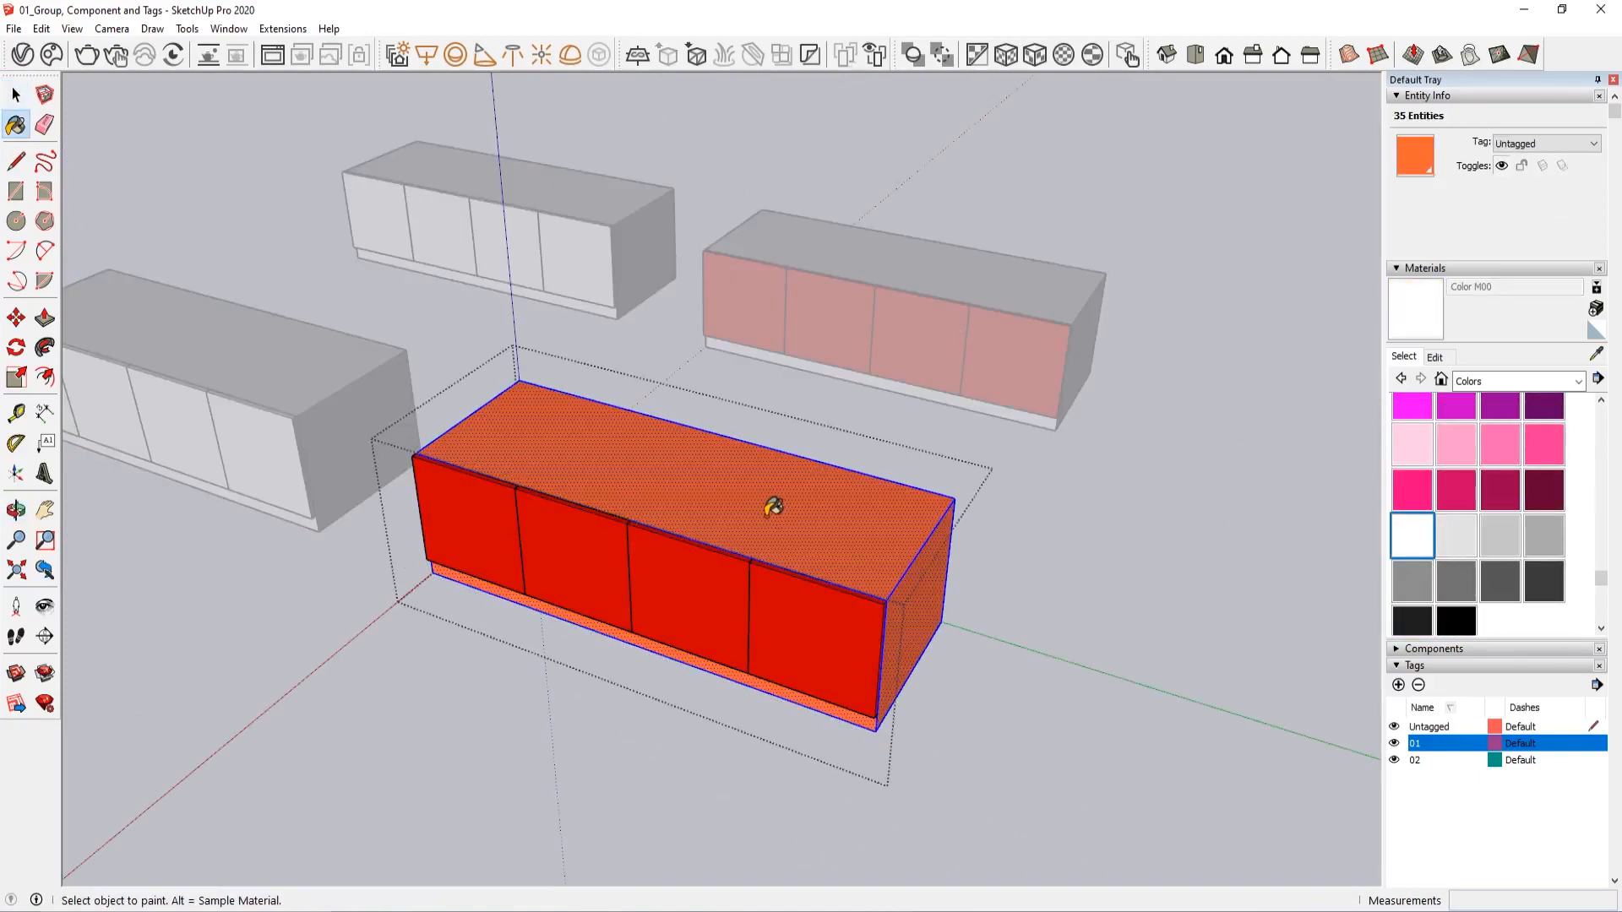
left_click(772, 503)
key("space")
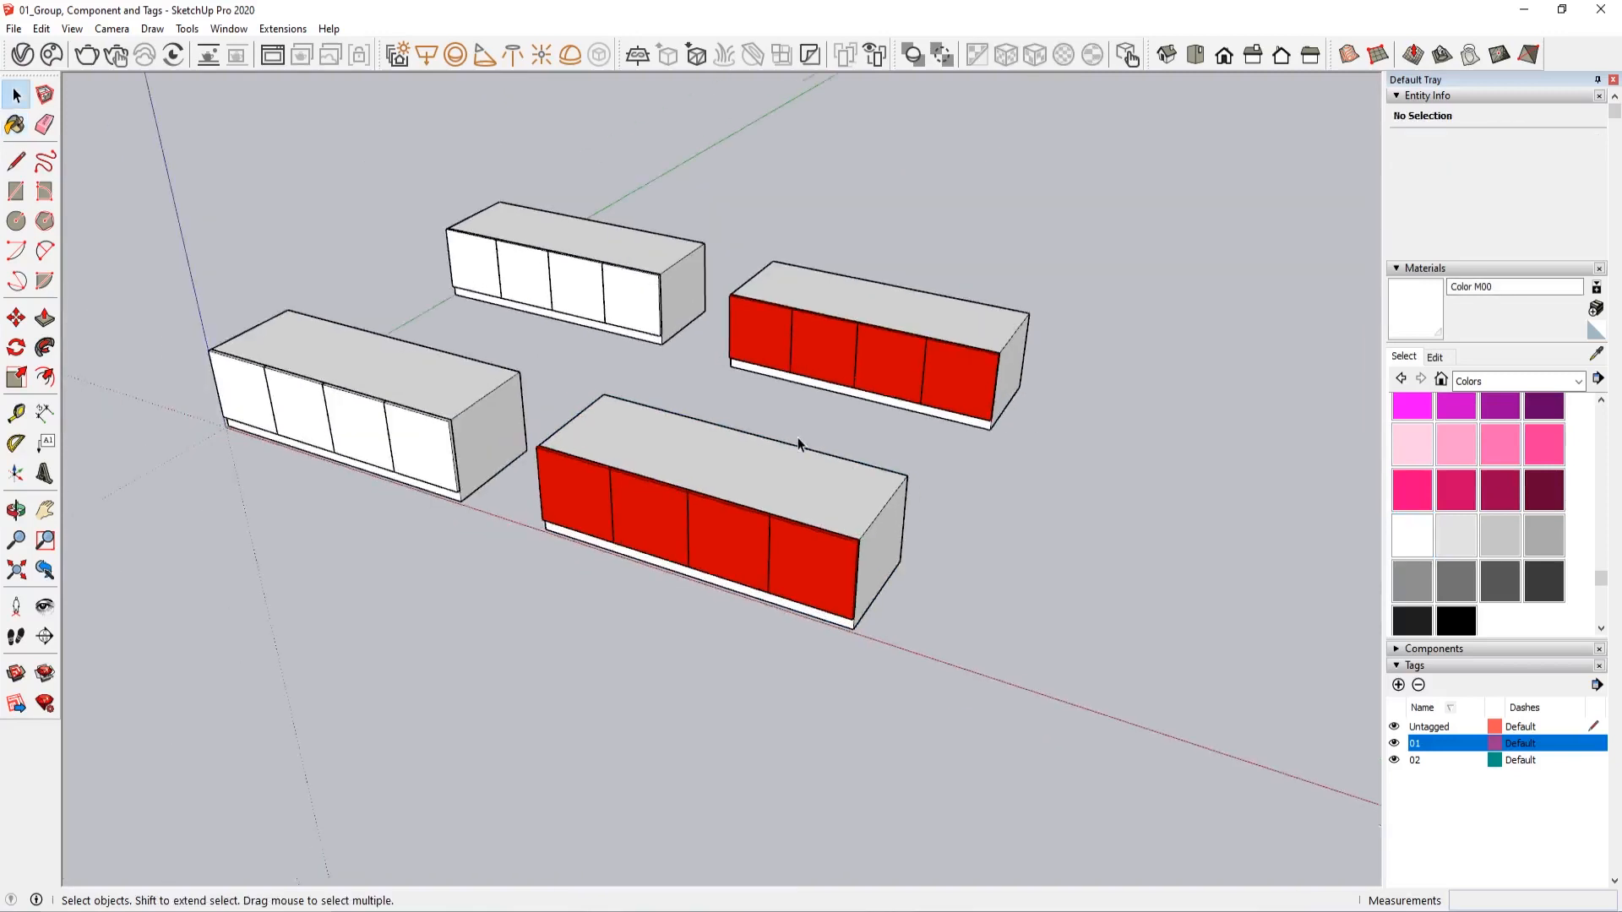
scroll(883, 606, "up", 5)
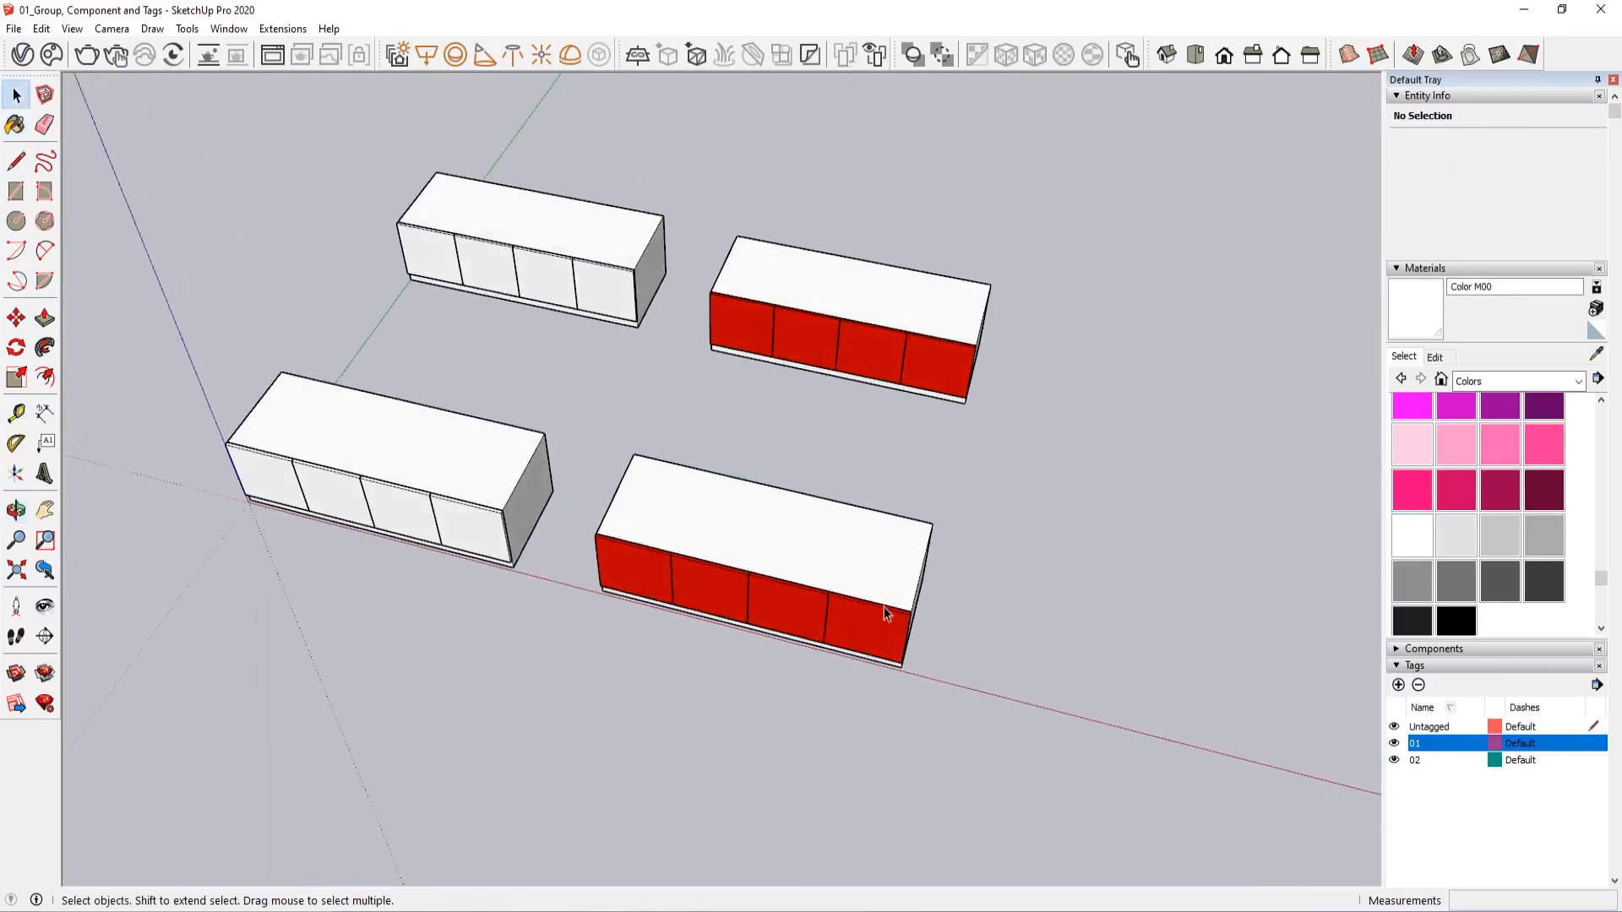
Convert the front tag 02 cabinet group into a component
left_click(848, 580)
right_click(703, 469)
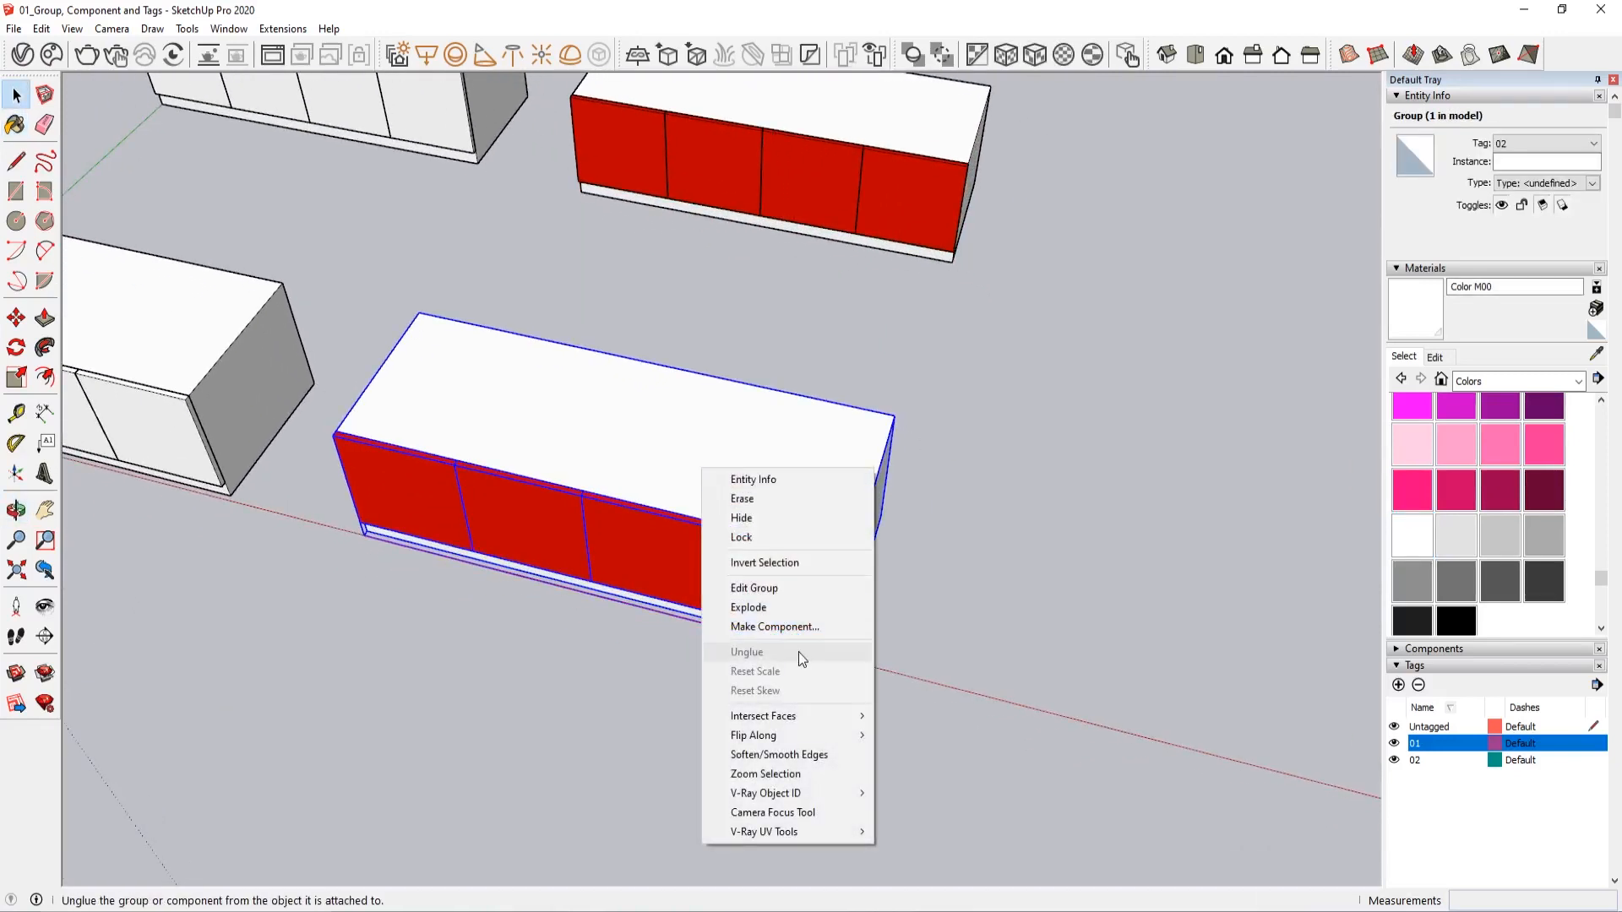
left_click(775, 627)
left_click(851, 654)
Copy the new cabinet component along the red axis, leaving a gap between it and the original
middle_click_drag(737, 594, 779, 595)
key("m")
left_click(583, 645)
scroll(634, 659, "down", 2)
key("ctrl")
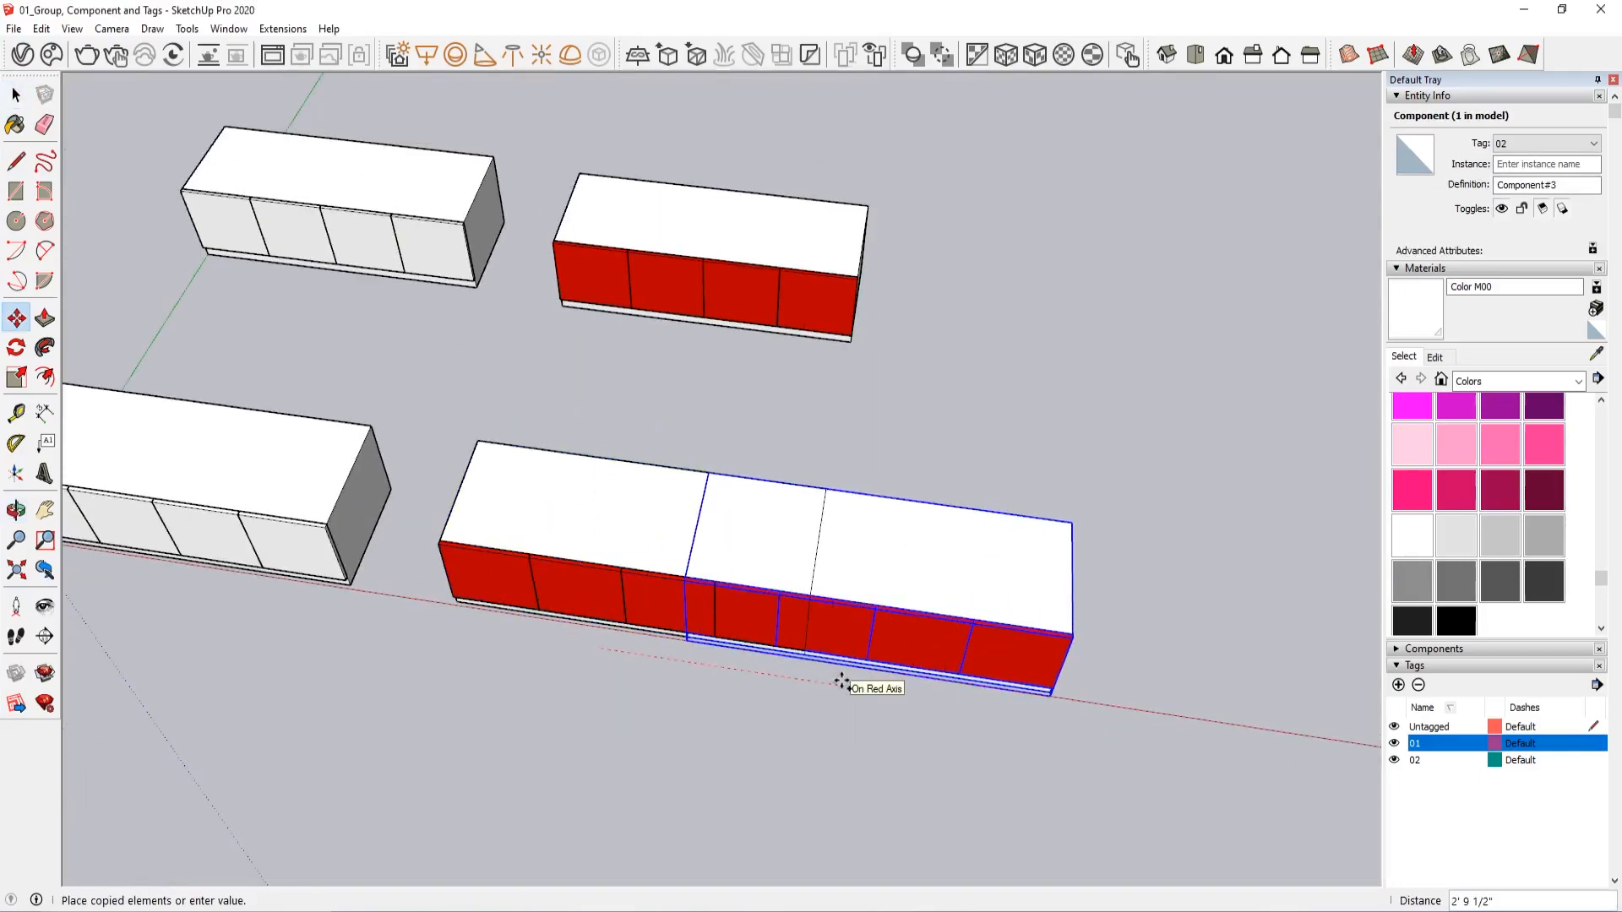
key("Return")
key("space")
scroll(840, 665, "down", 1)
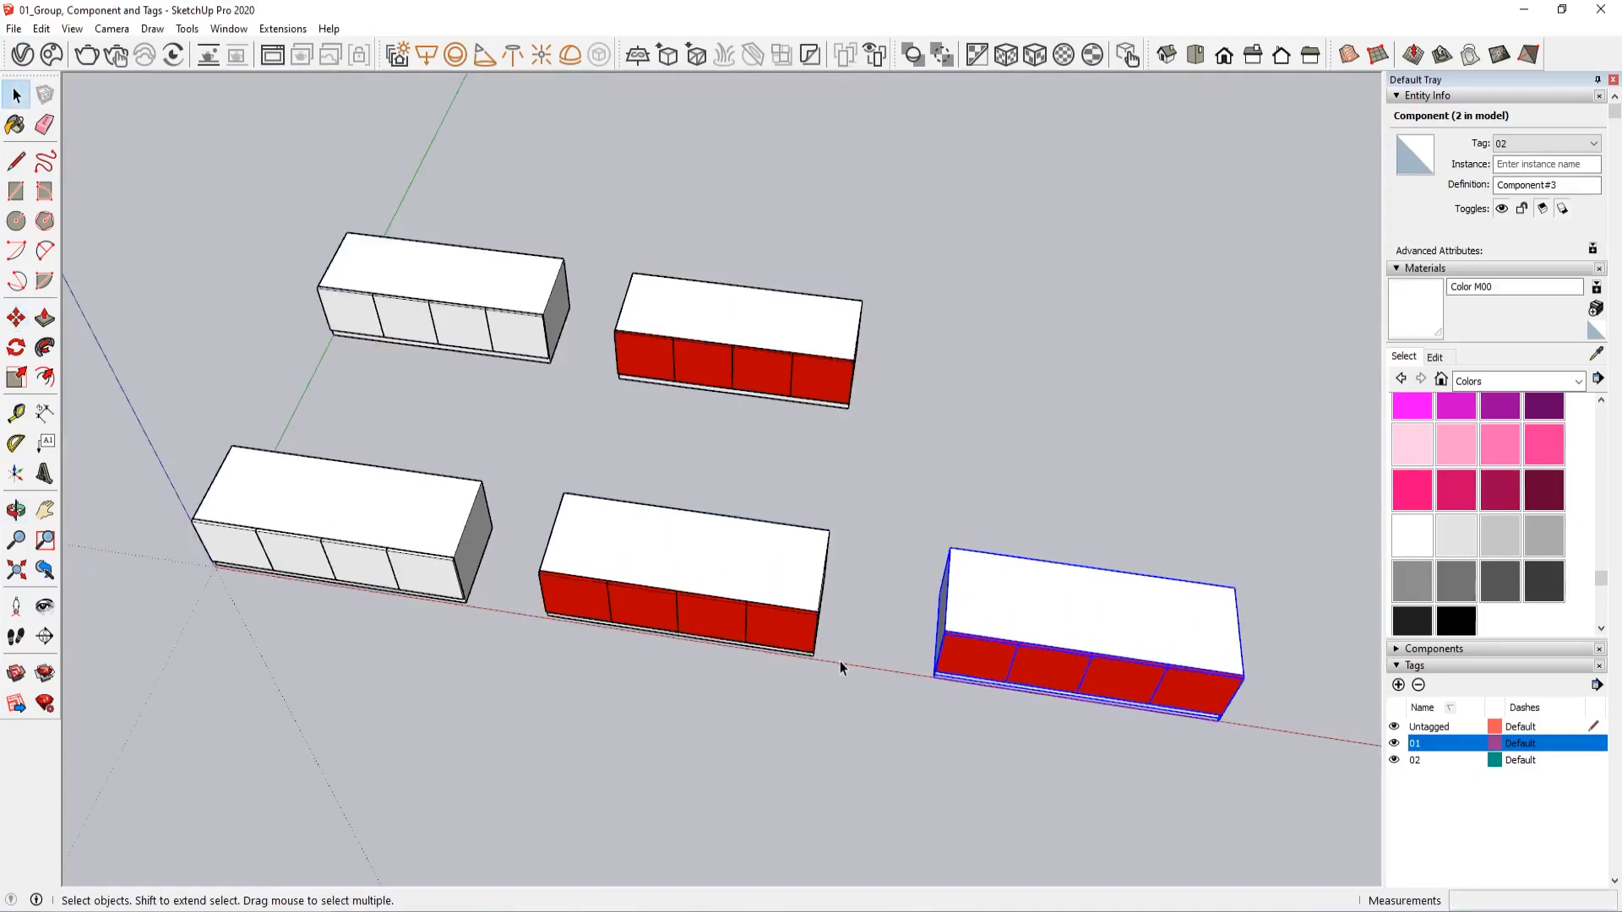
Inside the original cabinet component, paint the whole body dark red with Color A08
scroll(785, 527, "up", 3)
double_click(786, 527)
key("ctrl+a")
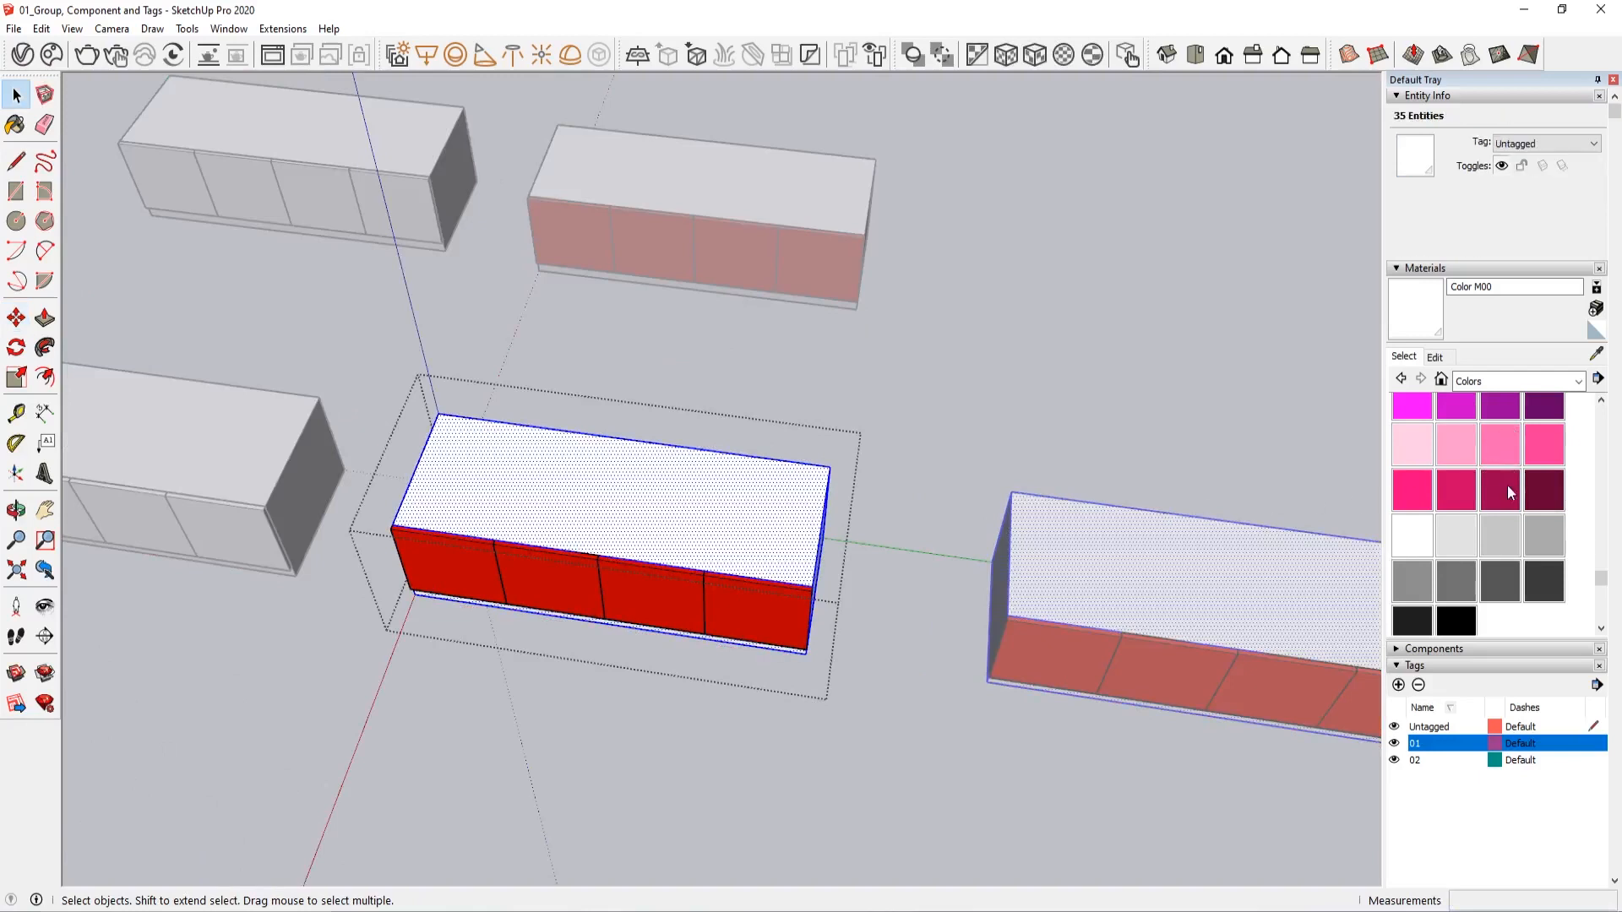
scroll(1510, 490, "up", 15)
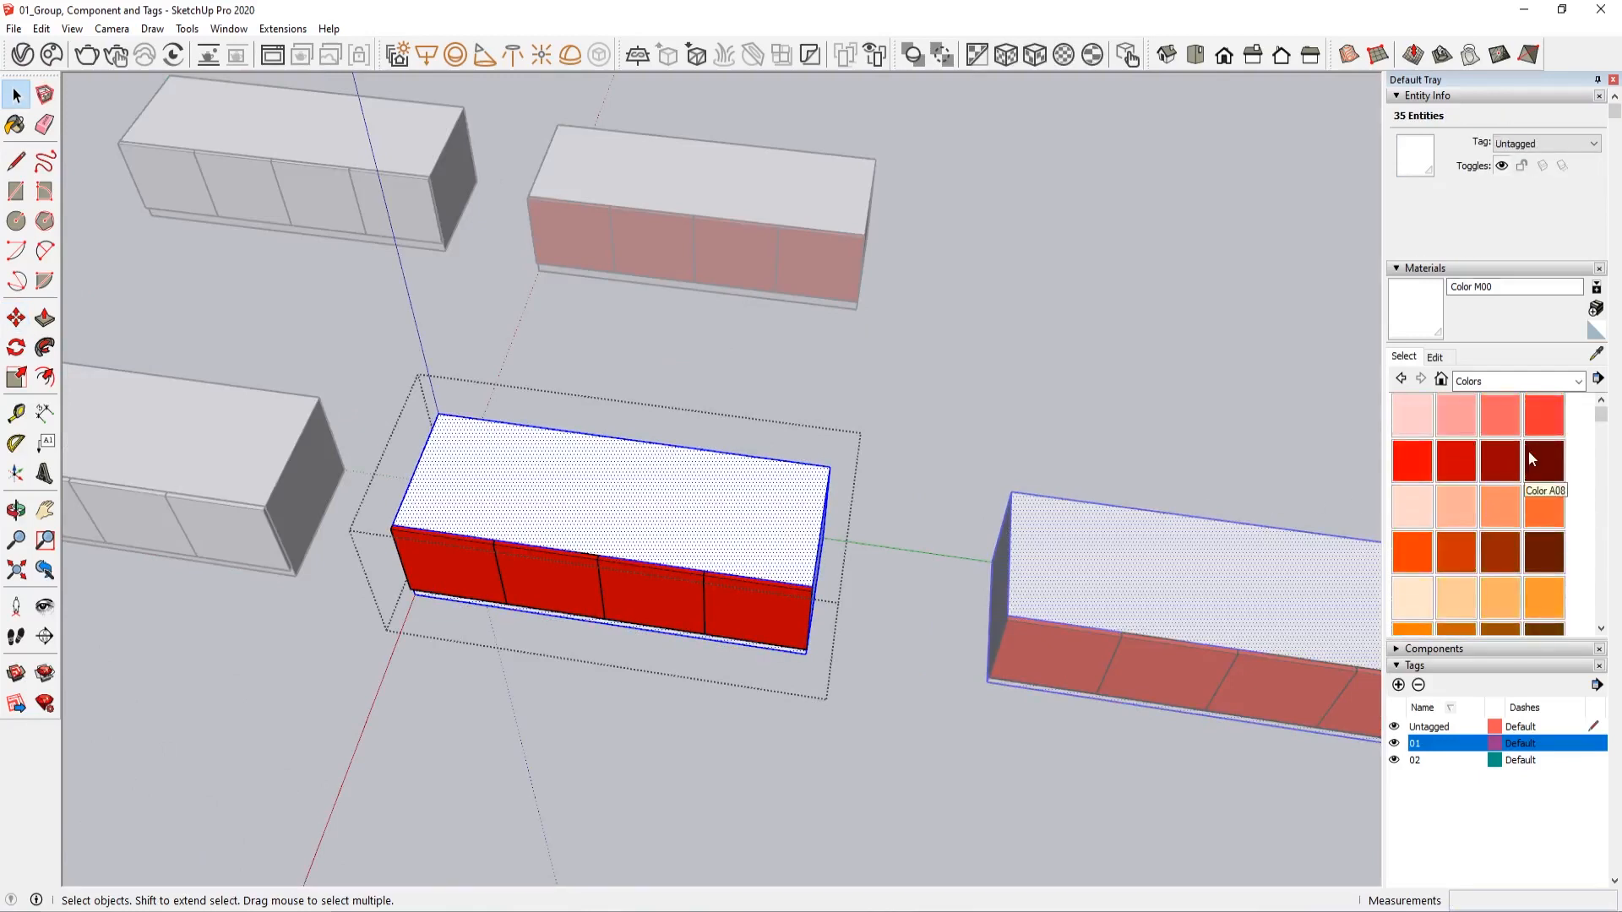
left_click(1530, 455)
left_click(771, 484)
key("space")
left_click(848, 433)
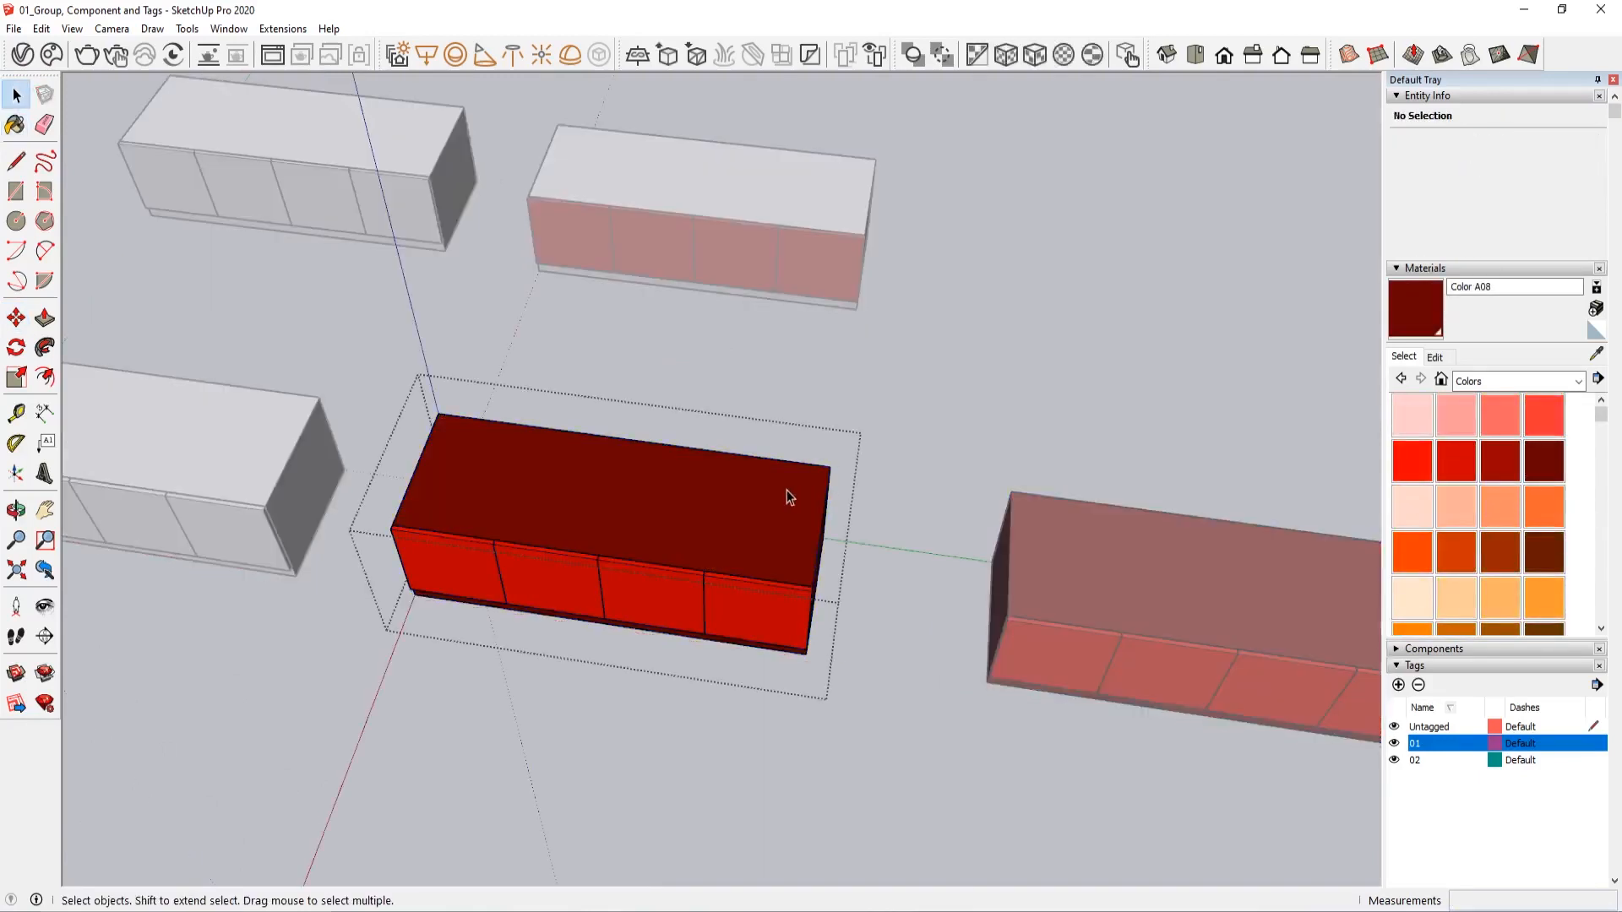
Raise the top face of the cabinet component with Push/Pull and close the component
key("p")
left_click(764, 521)
left_click(751, 433)
middle_click_drag(1065, 616, 1112, 493)
key("space")
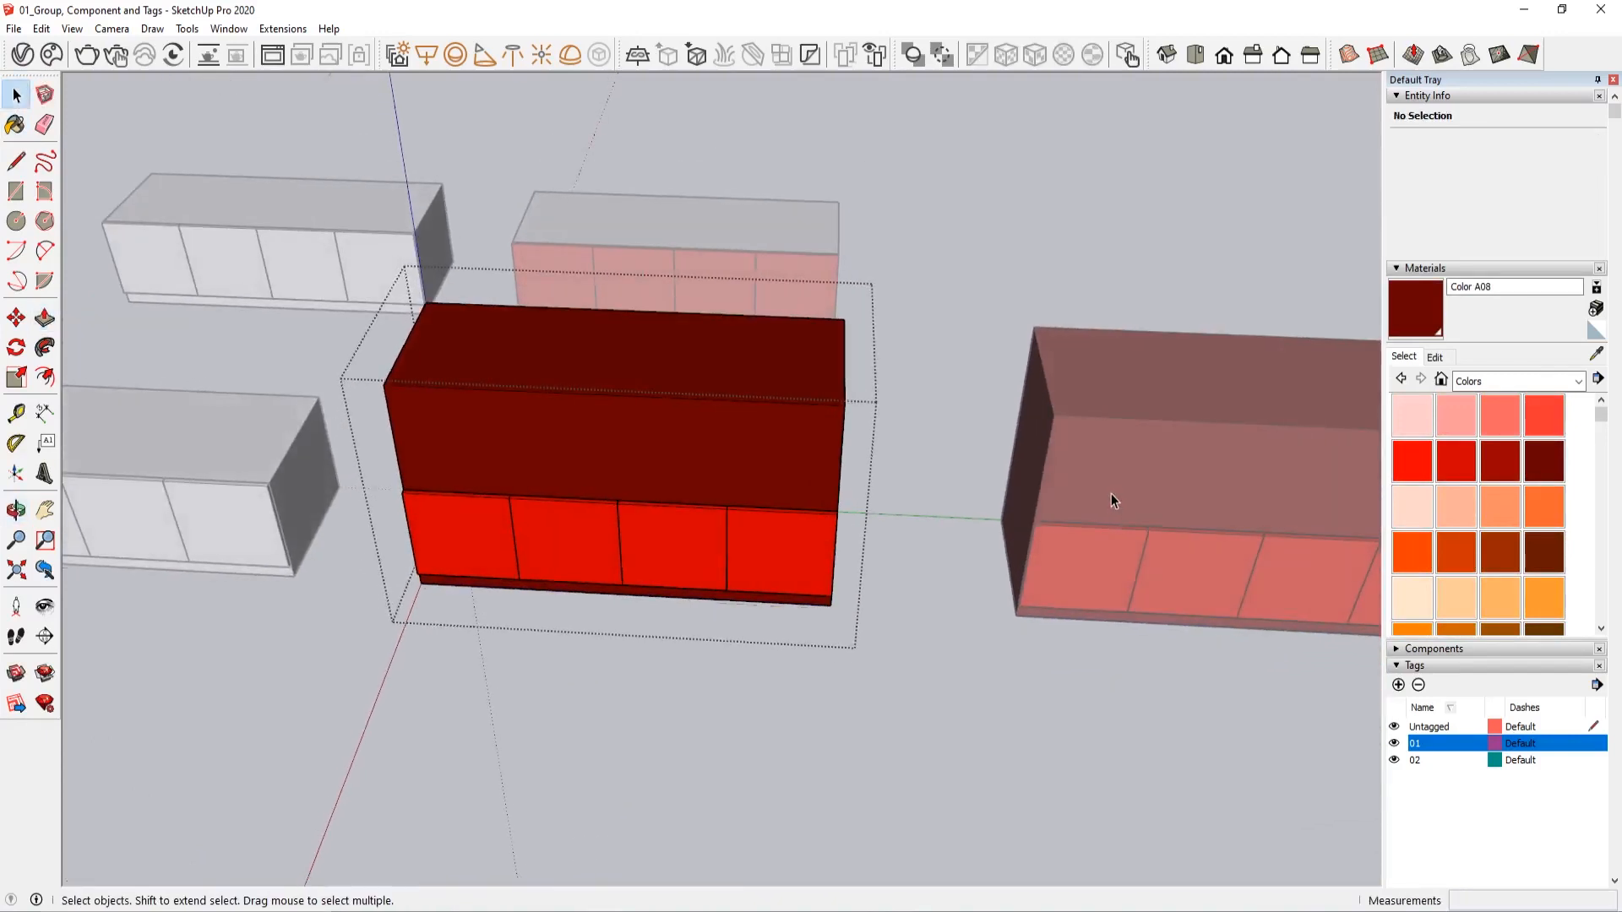
key("Escape")
Compare the rear red-door cabinet group with the two front cabinet components by selecting each in turn
middle_click_drag(981, 469, 937, 261)
left_click(967, 286)
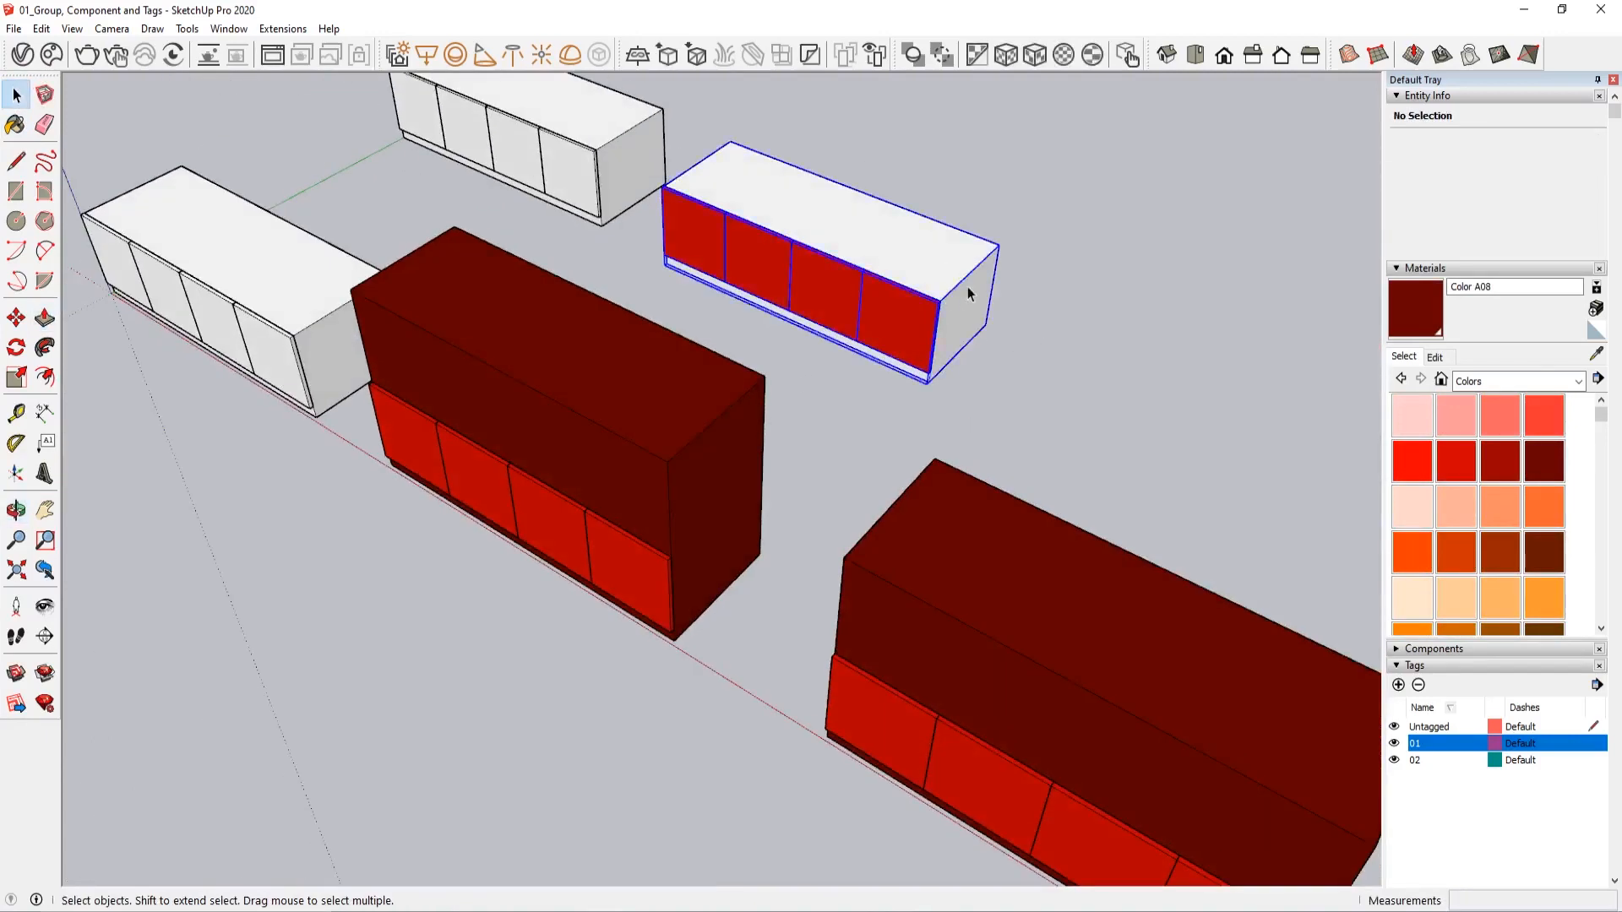
left_click(691, 472)
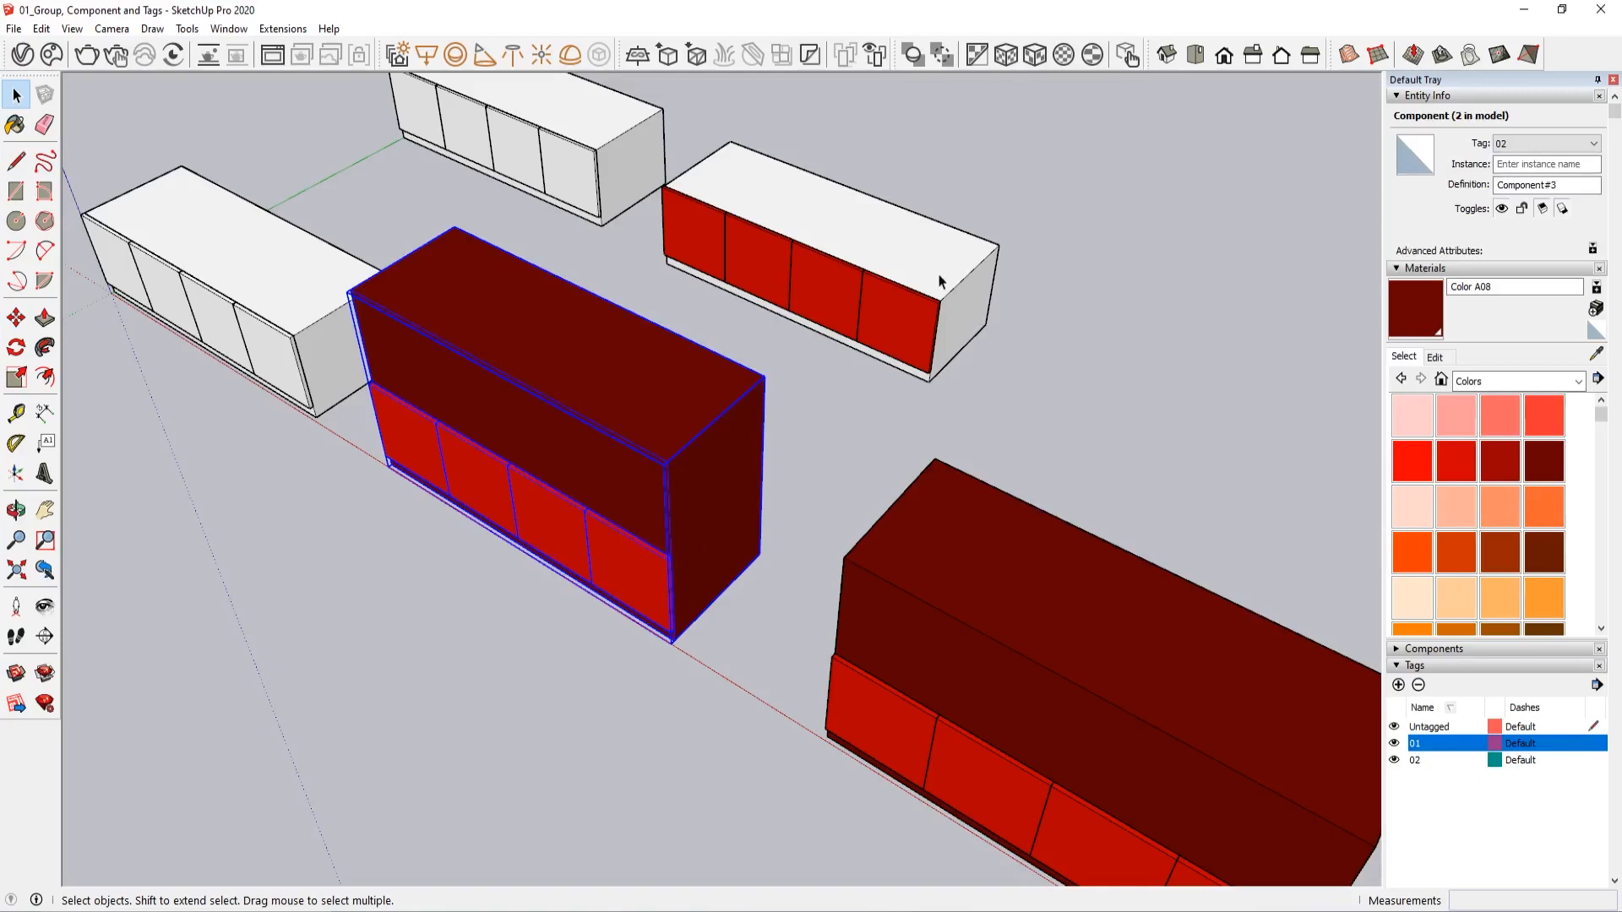
left_click(940, 282)
middle_click_drag(940, 282, 977, 561)
left_click(930, 575)
middle_click_drag(829, 608, 792, 449)
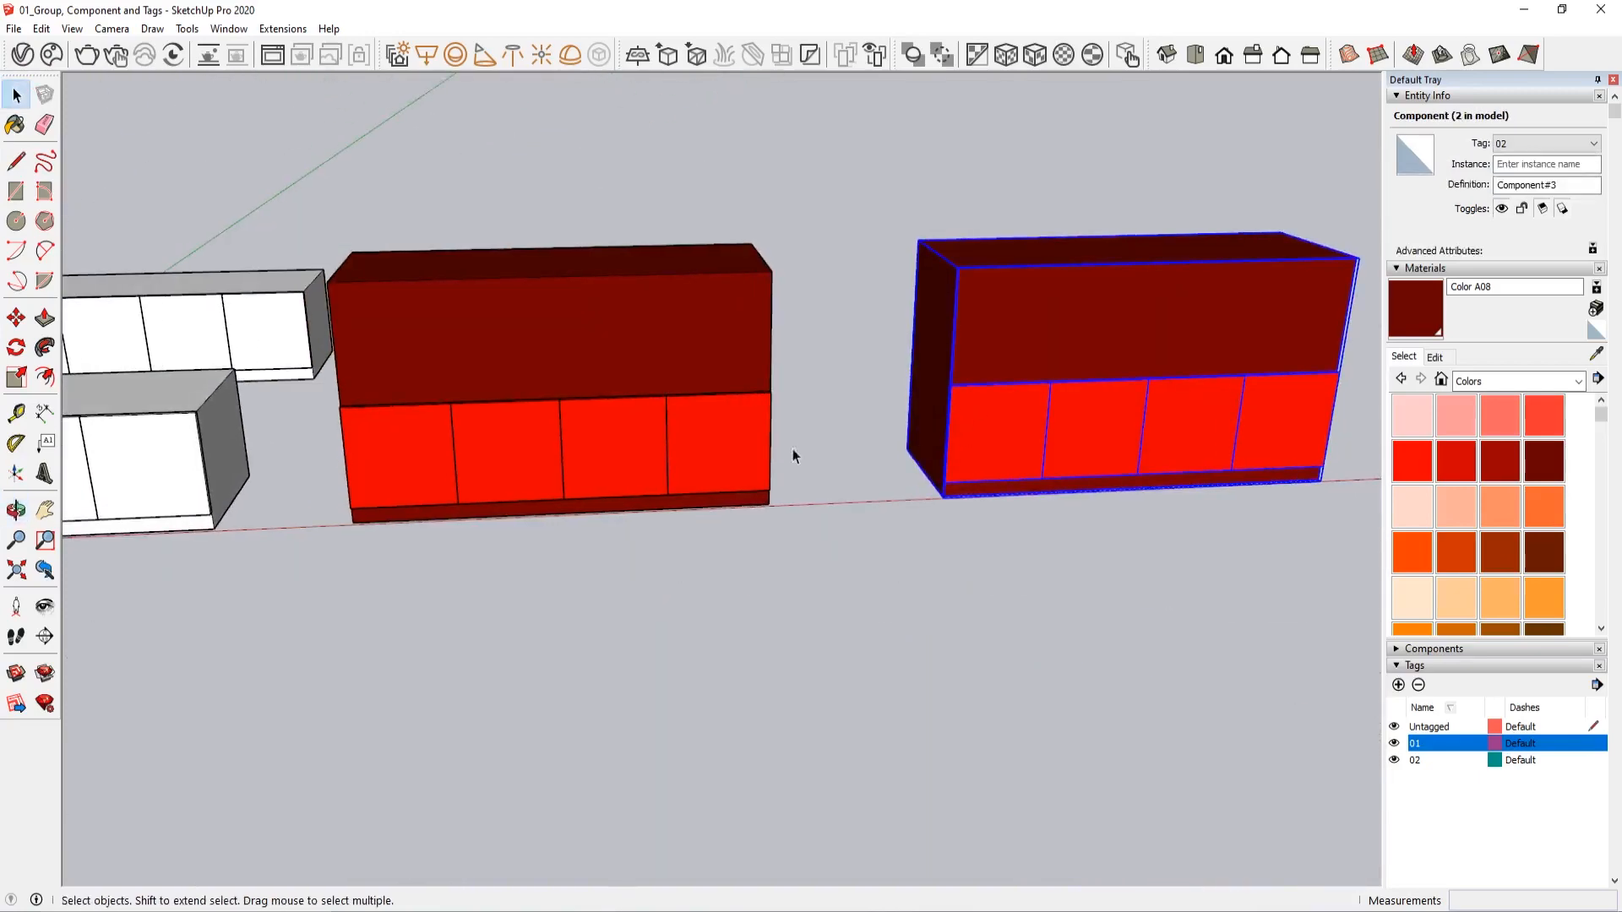
middle_click_drag(550, 444, 683, 497)
left_click(929, 258)
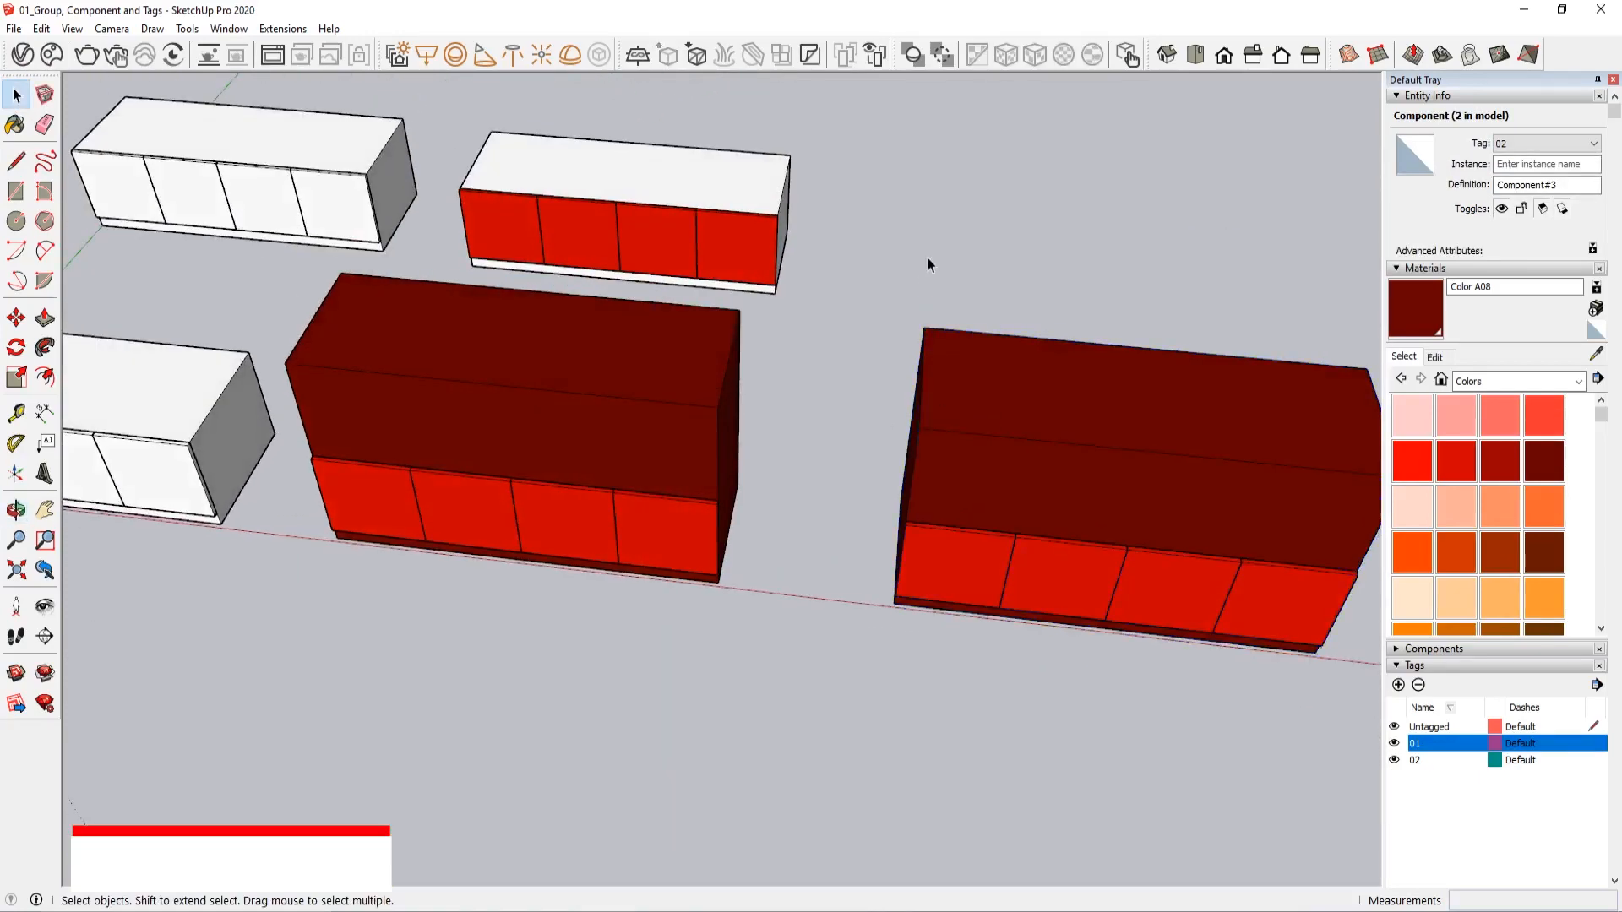
Undo the Push/Pull on the cabinet component's top face
key("ctrl+z")
key("ctrl+z")
left_click(824, 313)
scroll(677, 346, "up", 3)
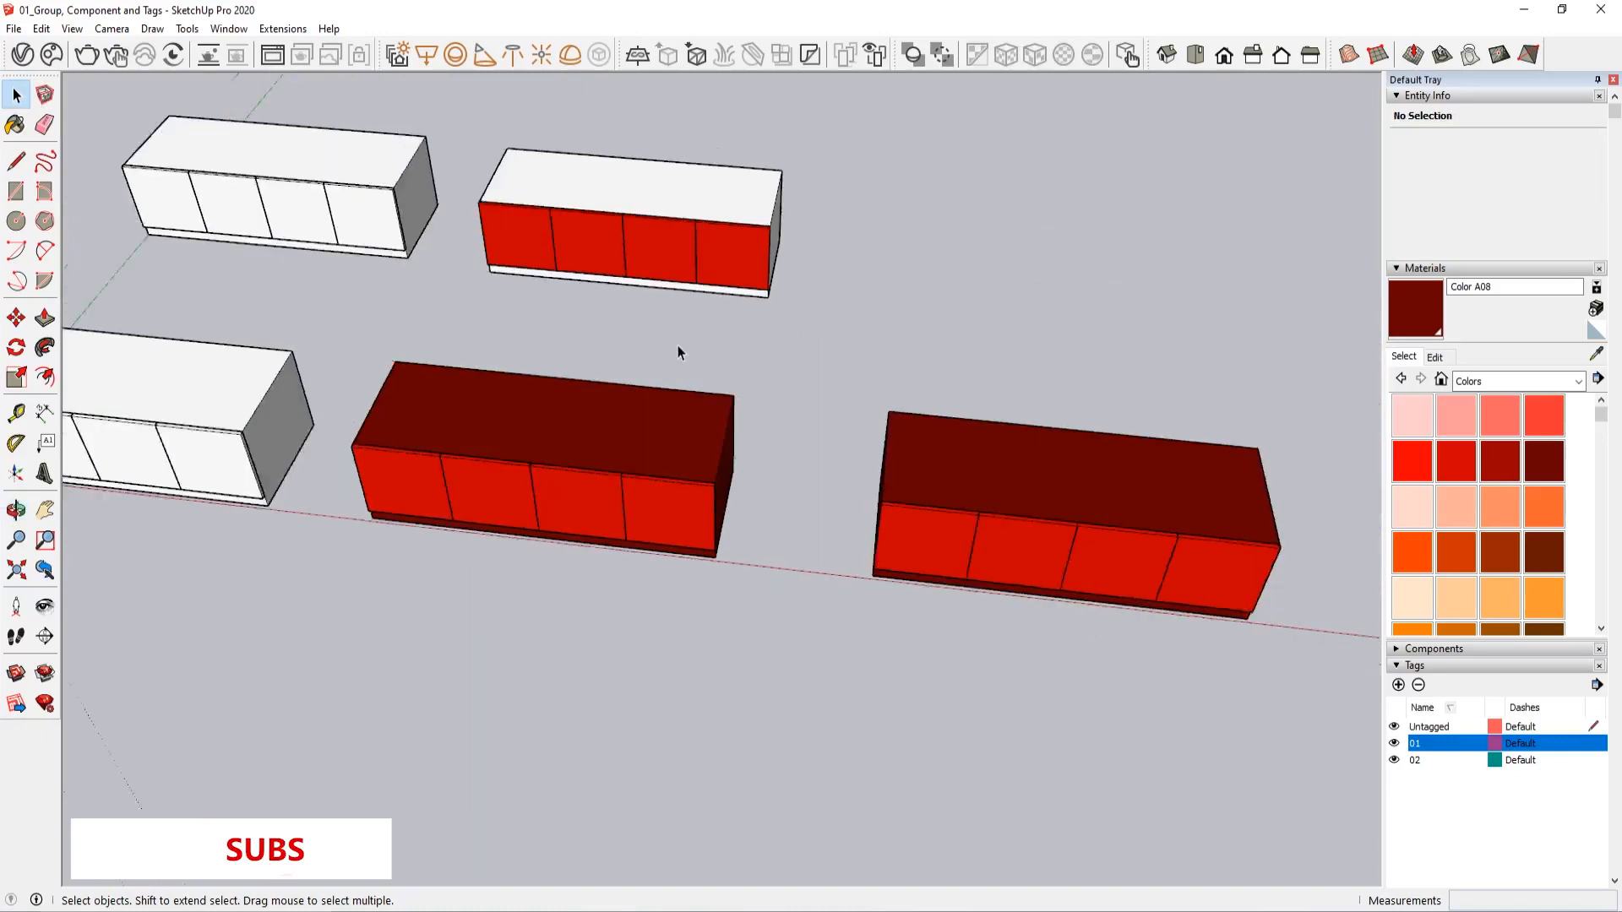
Open the end door component nested in the front dark red cabinet, select all its geometry, and exit to the model
middle_click_drag(595, 393, 686, 304)
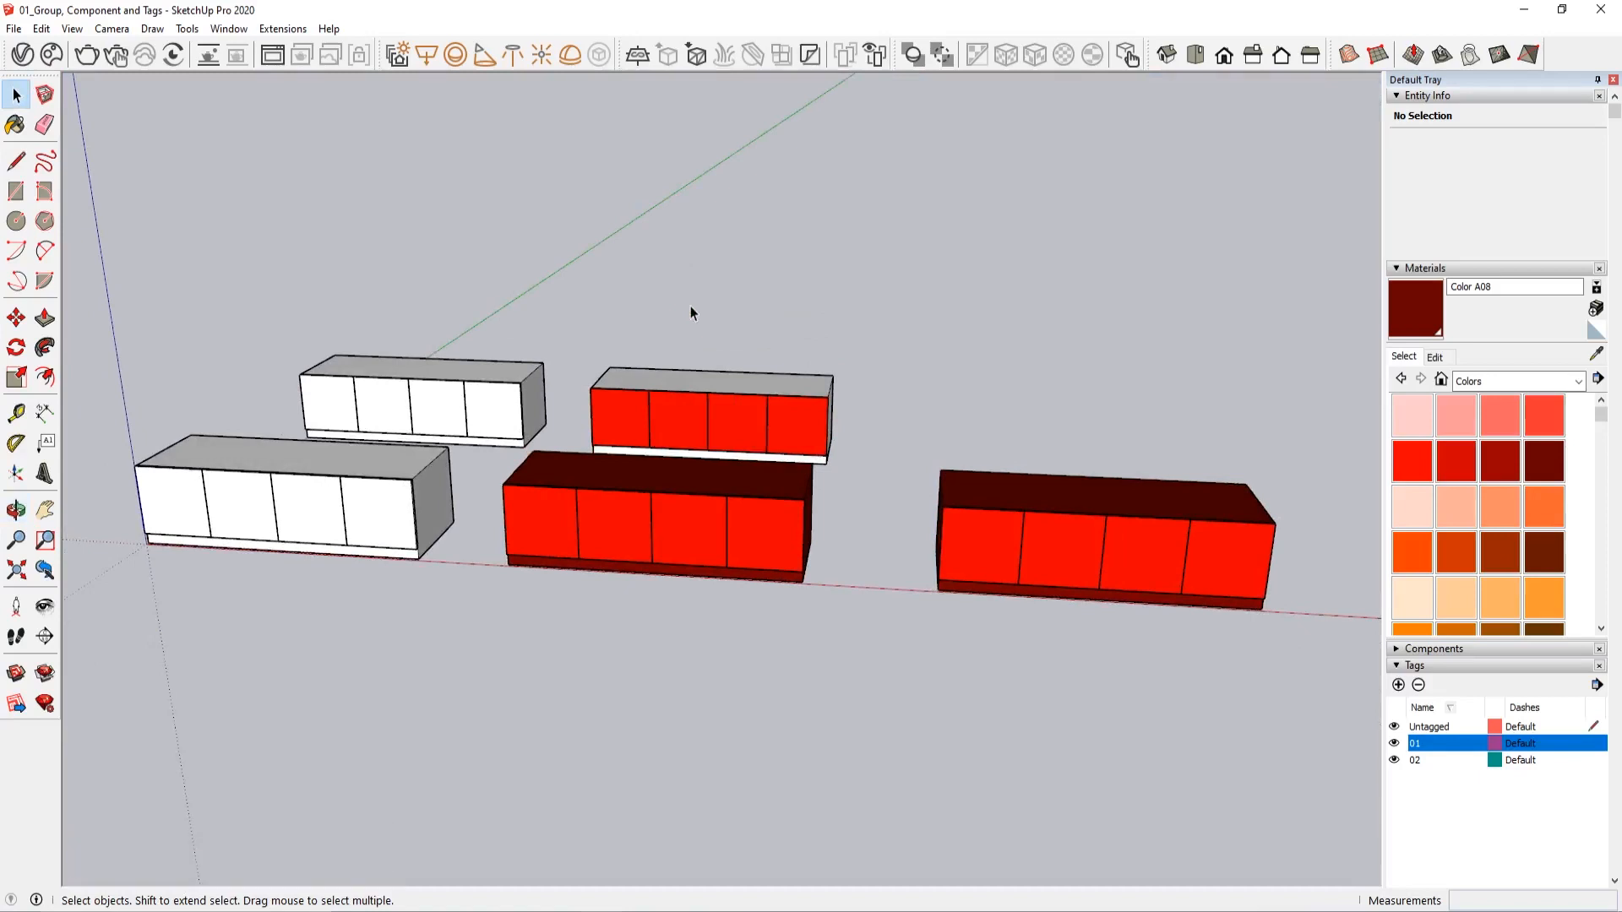
double_click(571, 520)
double_click(569, 523)
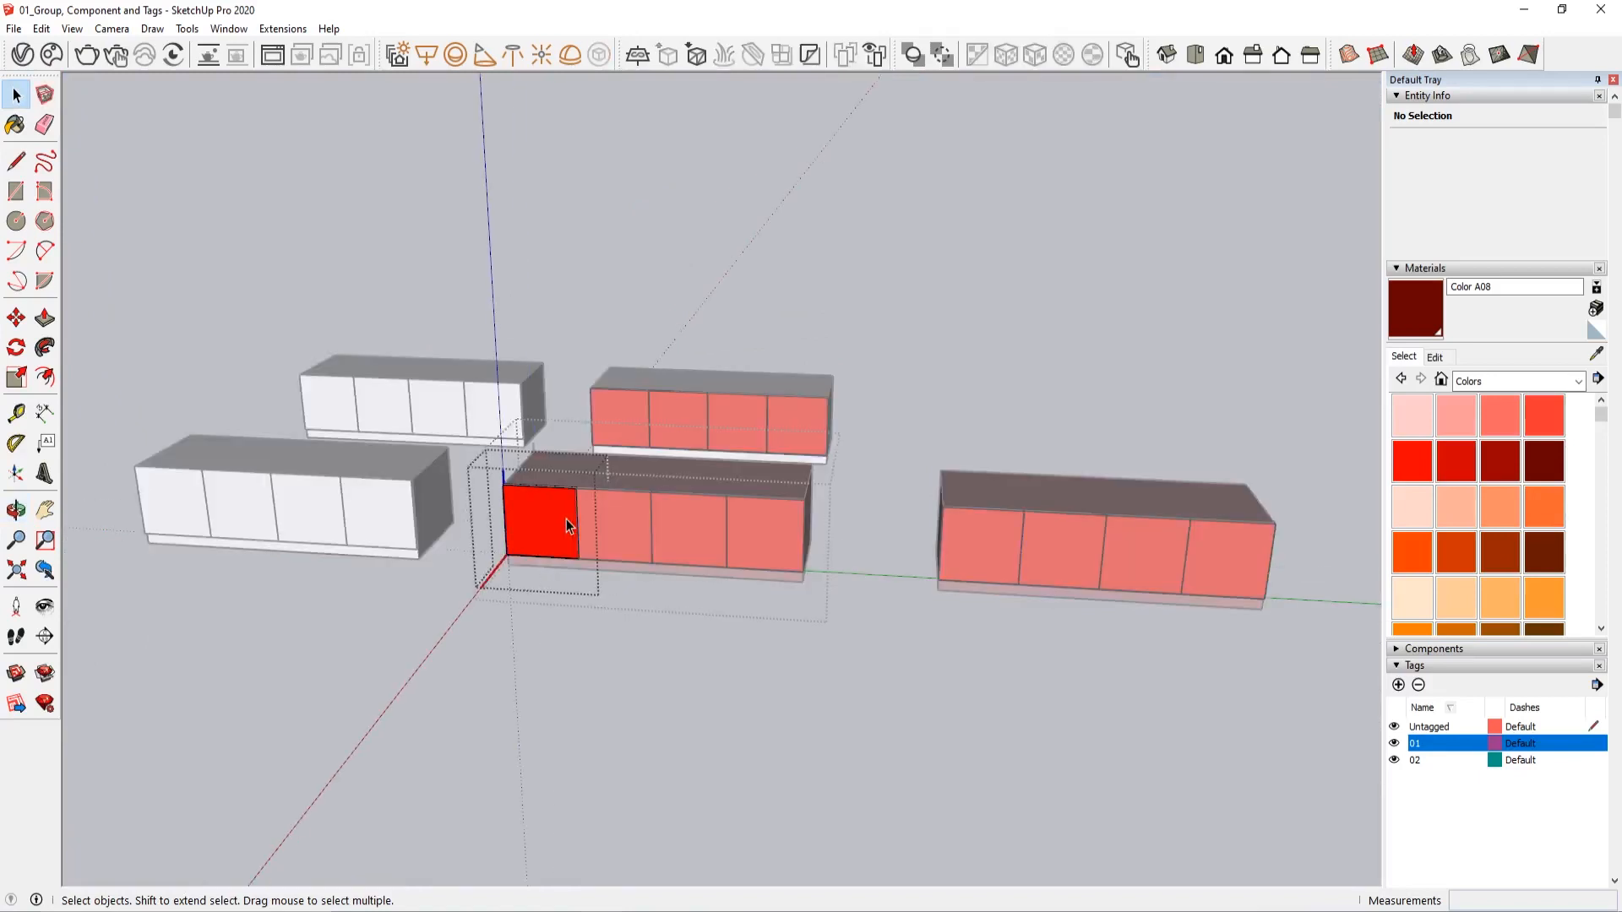
triple_click(568, 526)
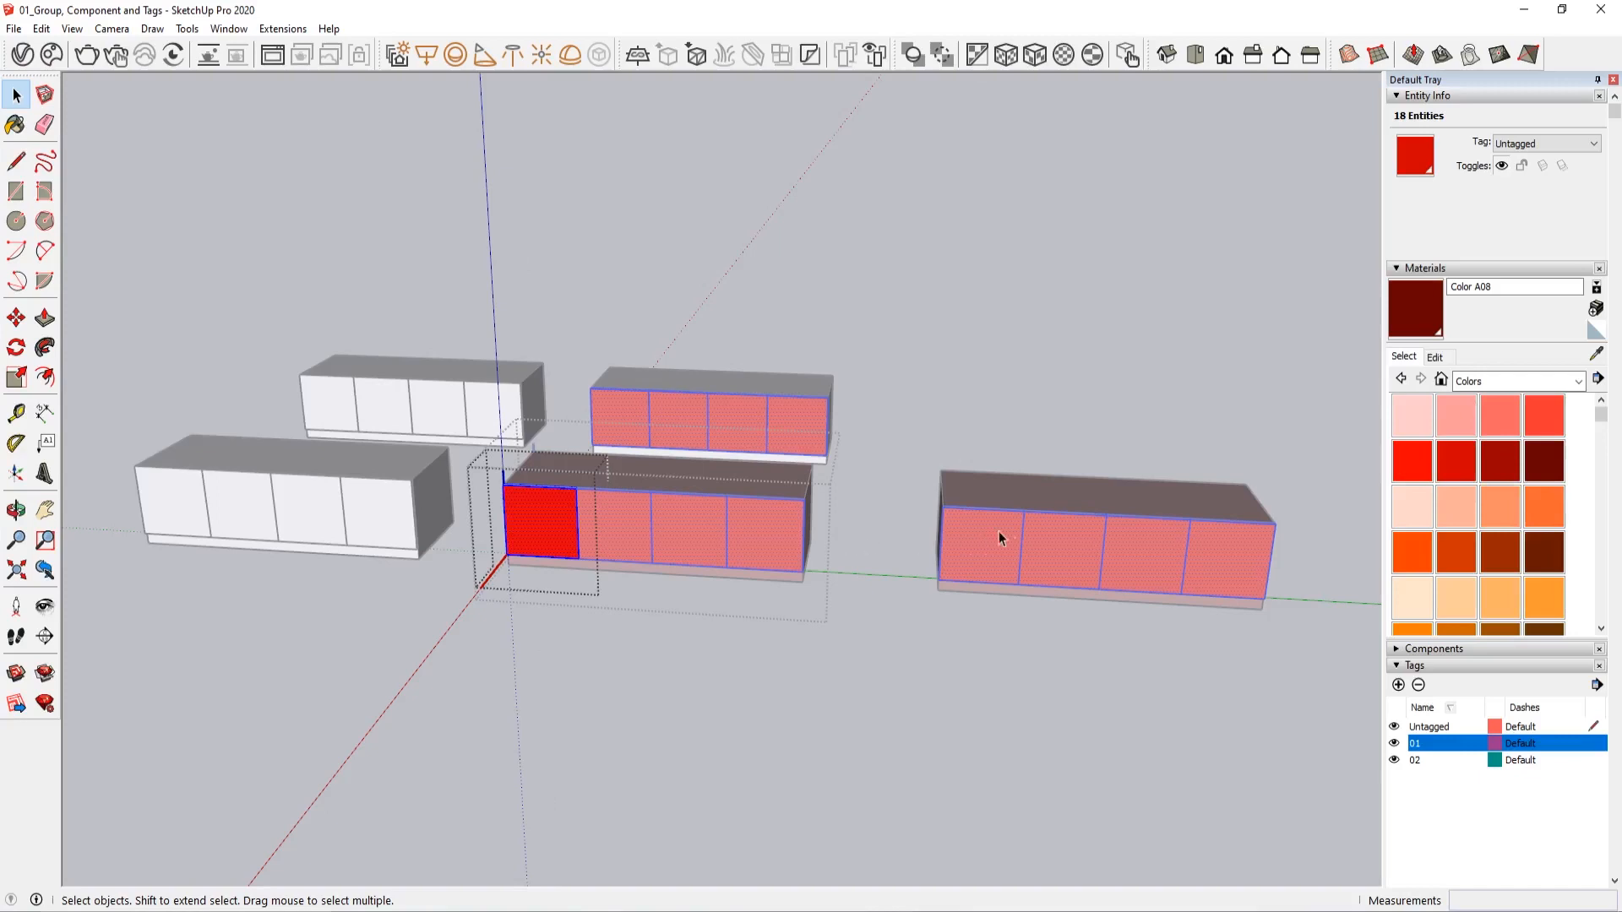
left_click(922, 358)
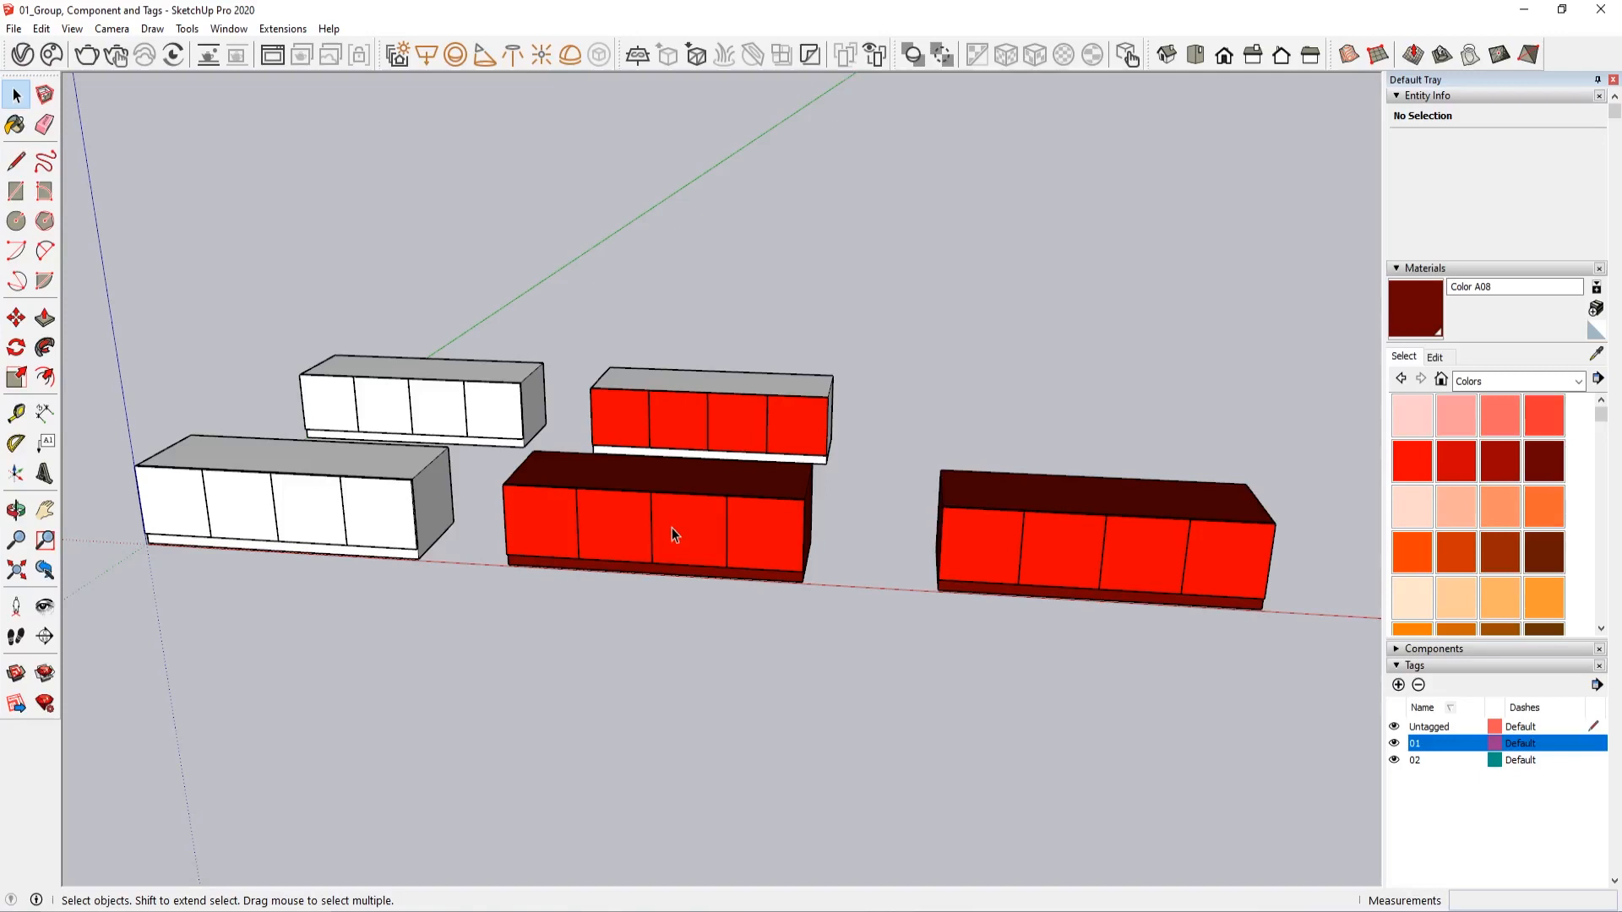
scroll(707, 527, "up", 3)
middle_click_drag(706, 527, 596, 637)
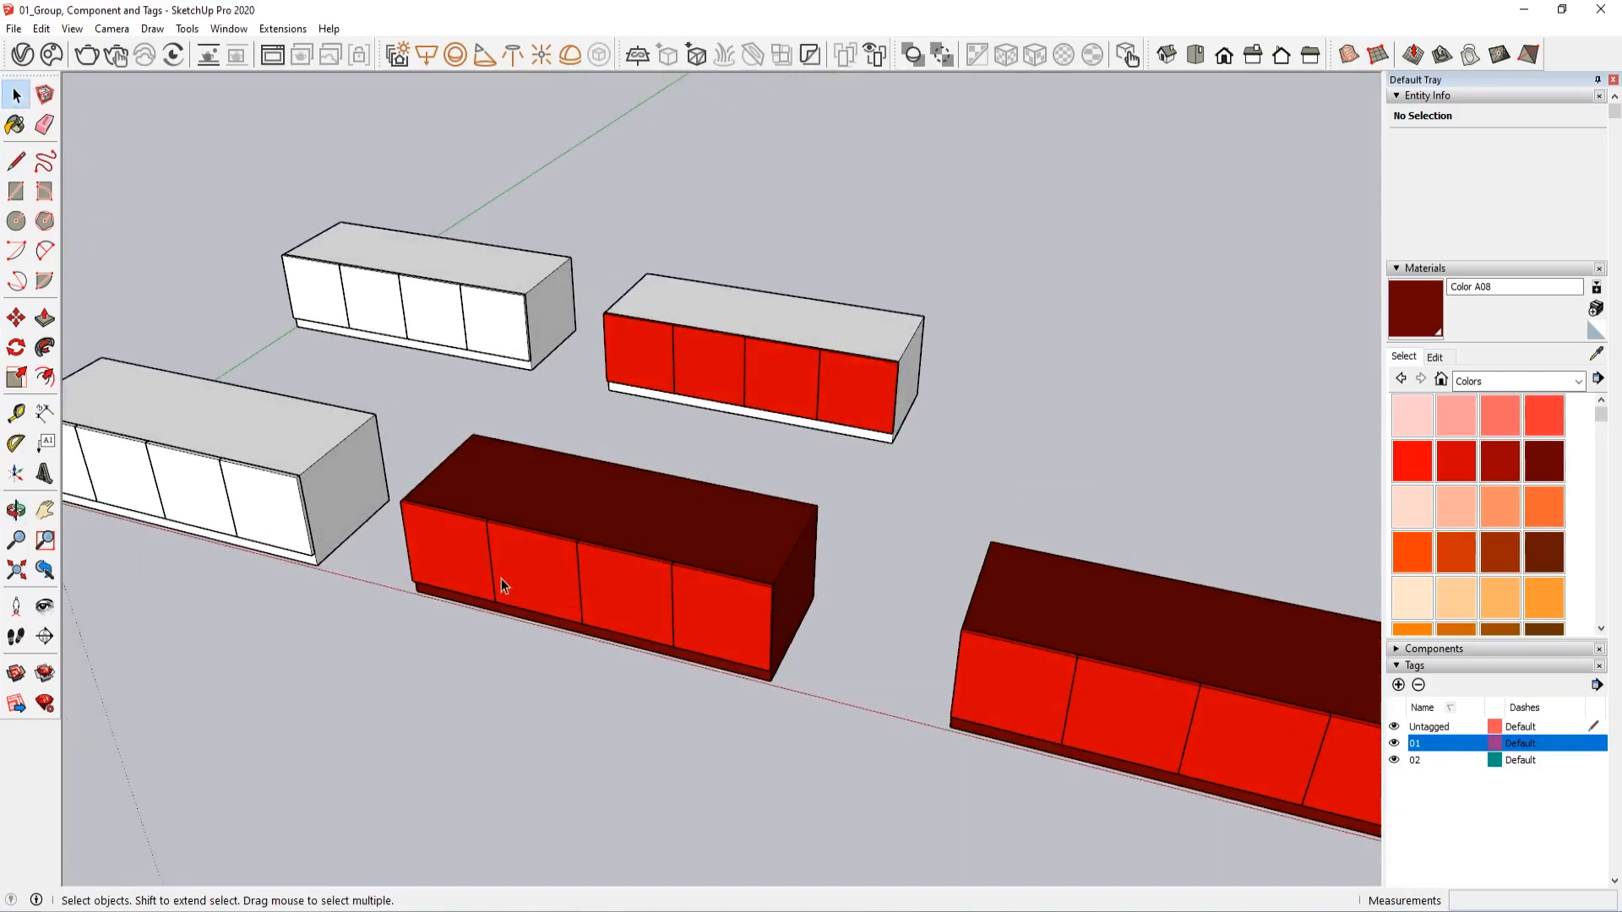
middle_click_drag(500, 579, 828, 611)
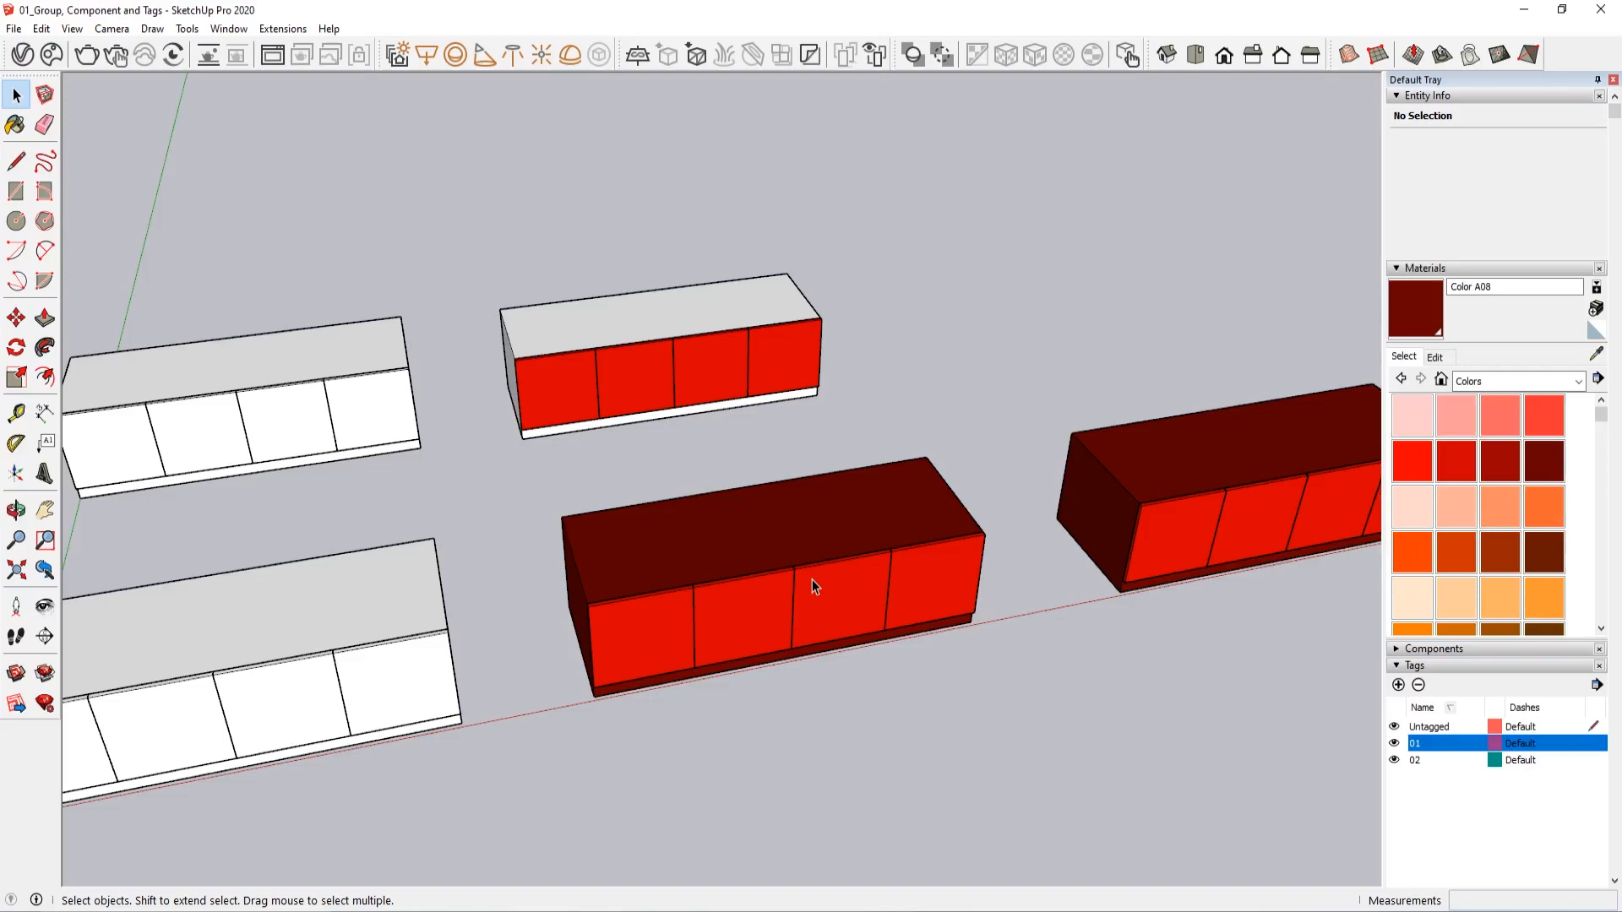
middle_click_drag(813, 580, 573, 602)
middle_click_drag(420, 513, 855, 668)
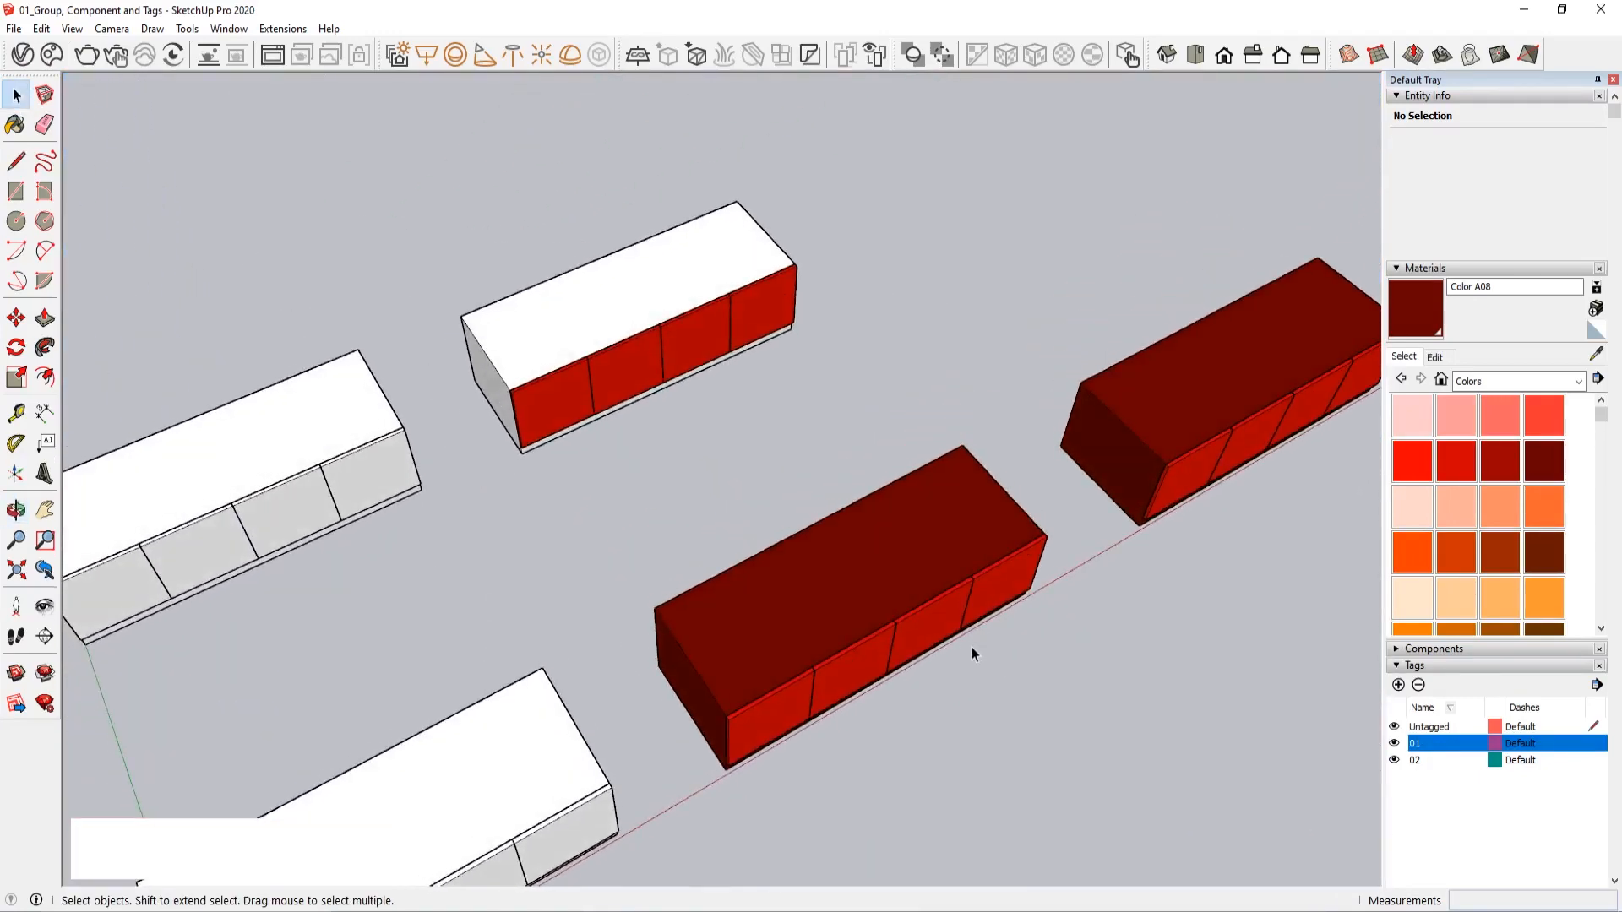
middle_click_drag(972, 647, 543, 724)
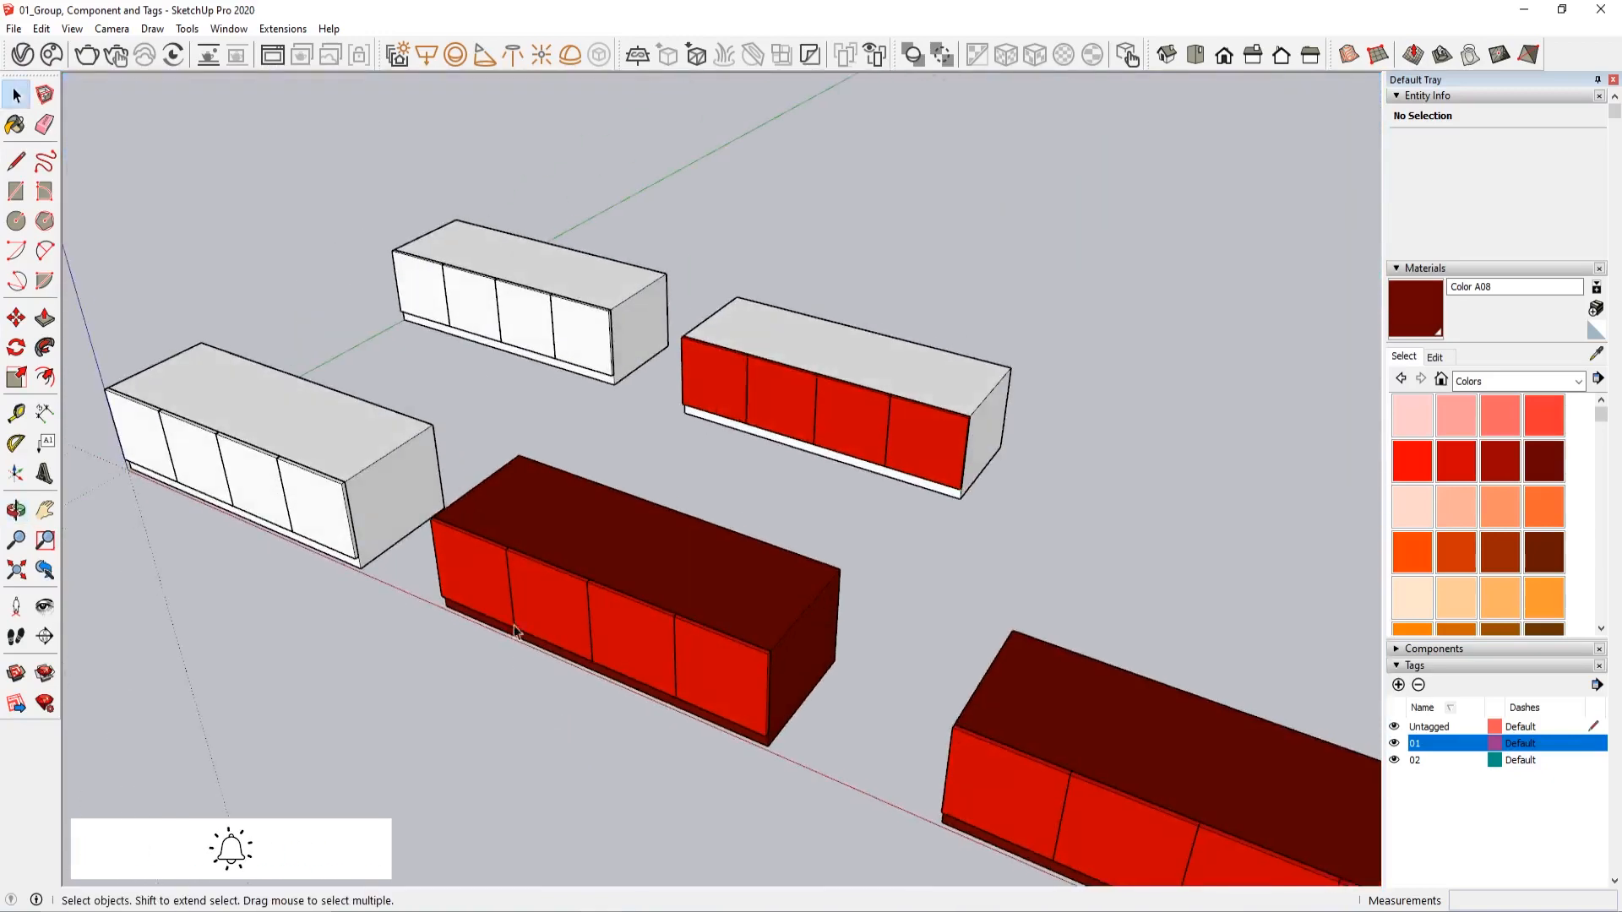
middle_click_drag(516, 632, 644, 629)
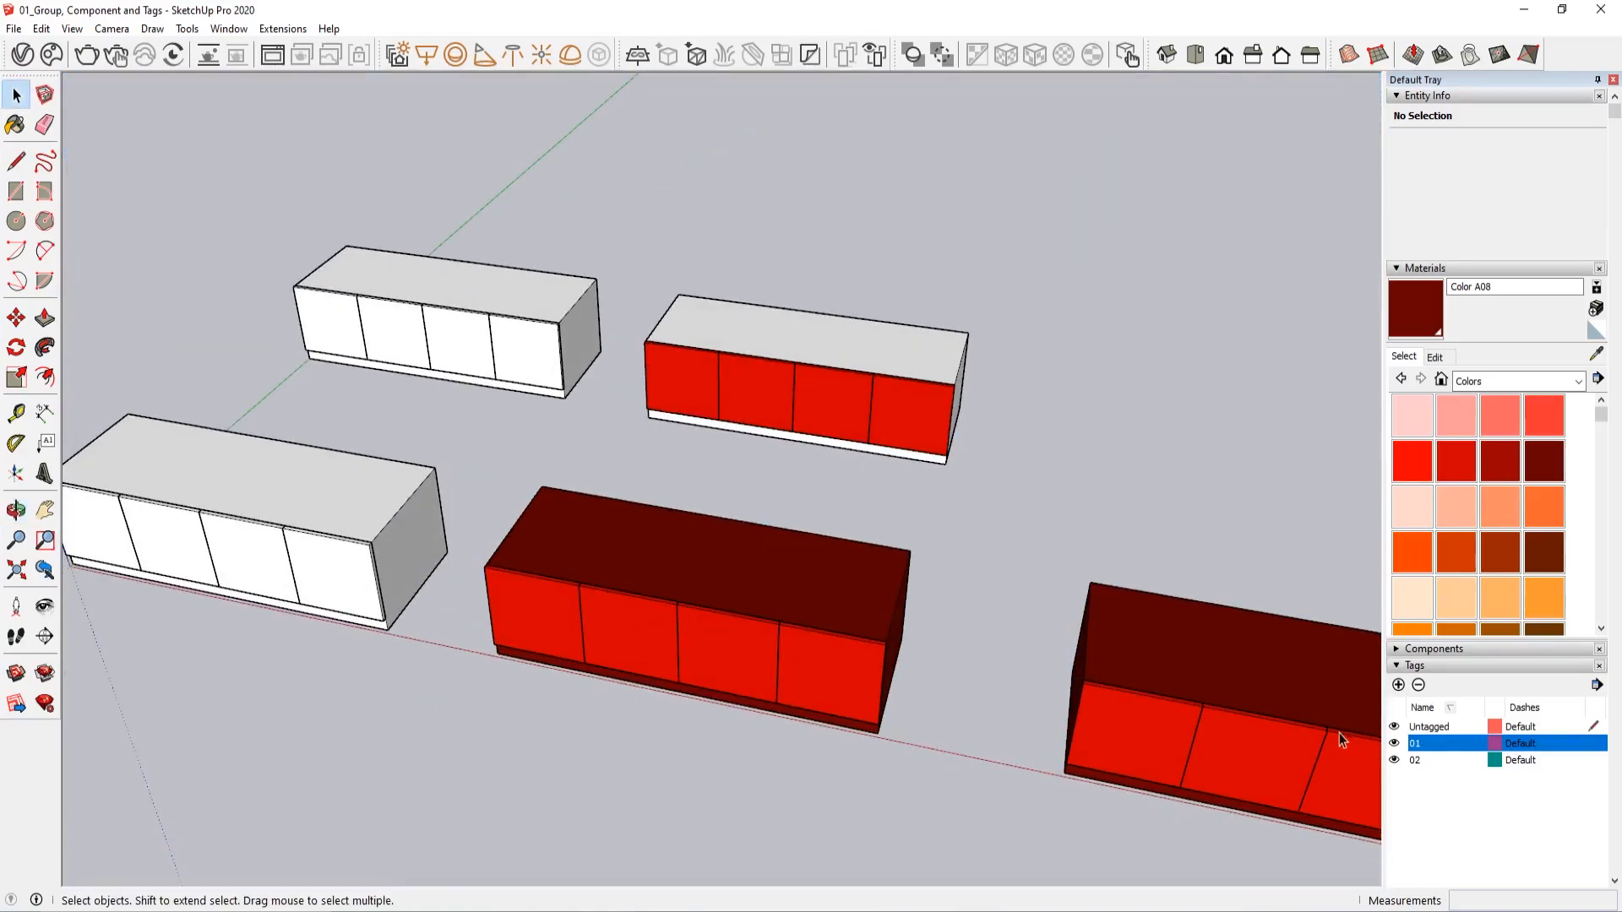
middle_click_drag(777, 530, 861, 535)
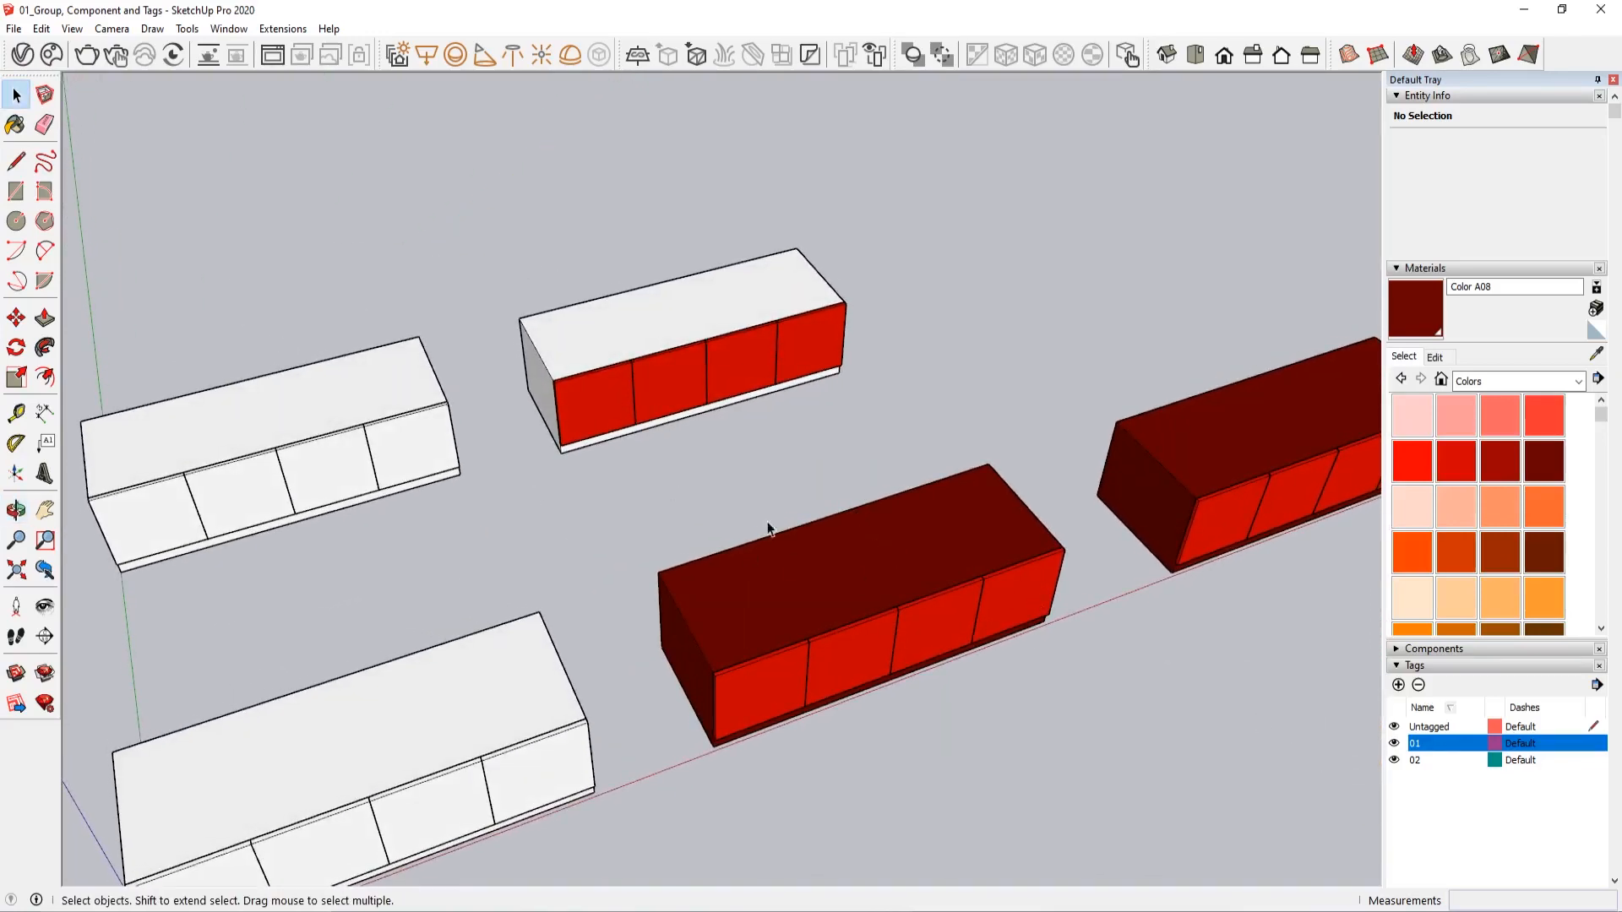
middle_click_drag(897, 583, 786, 605)
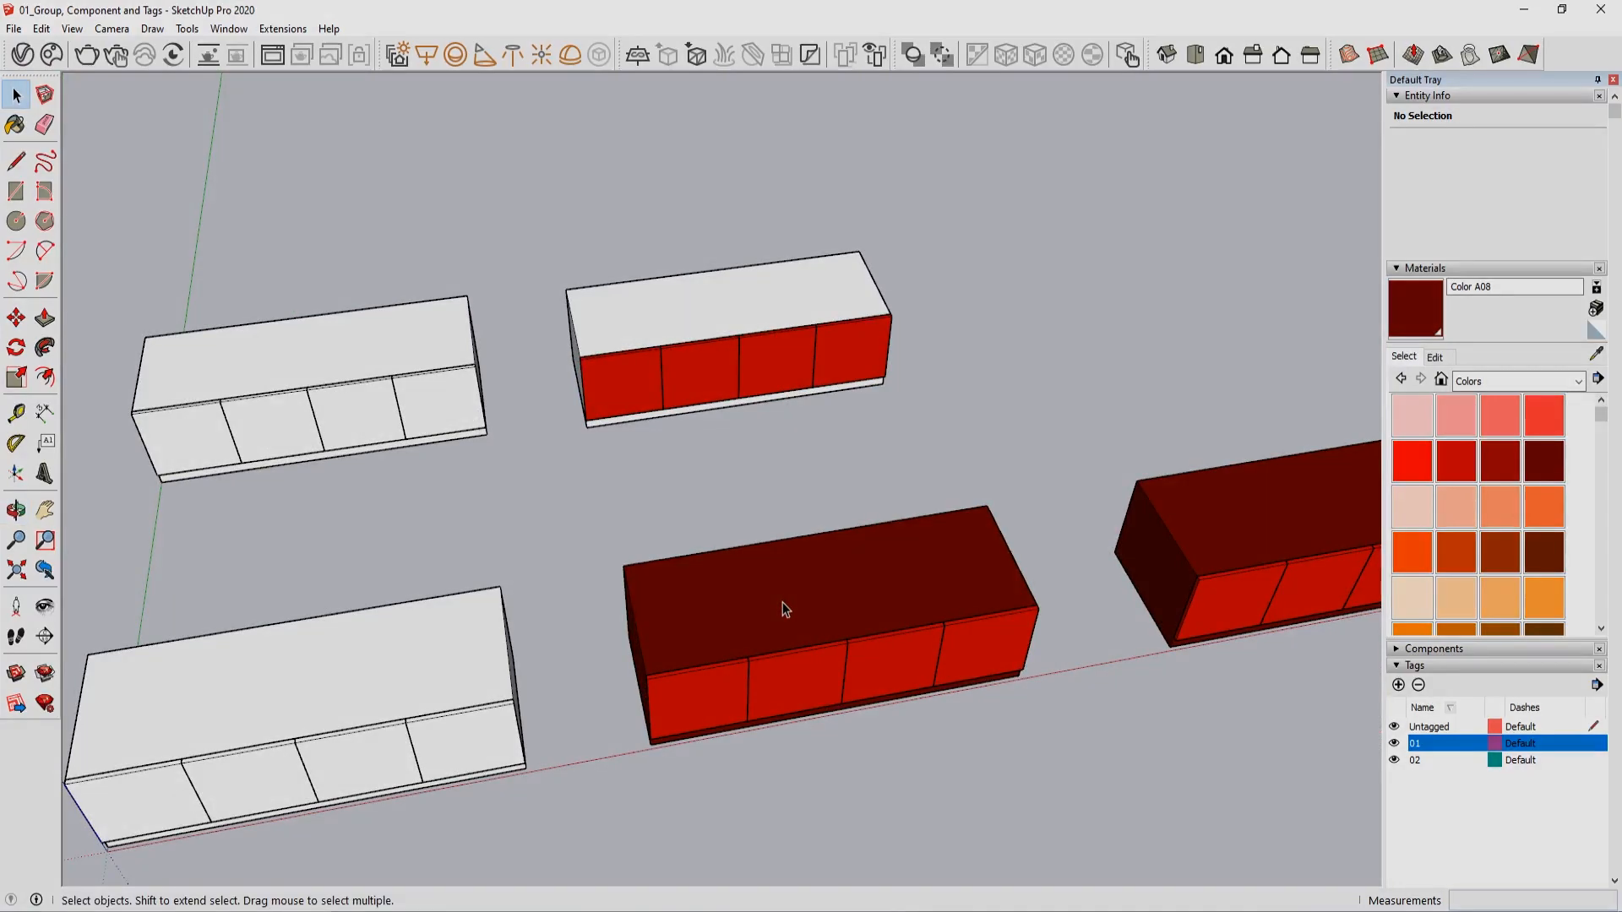
Hide tags 01 and 02 and turn both back on to check how they control the cabinets
left_click(1395, 745)
left_click(1394, 760)
left_click(1394, 761)
left_click(1394, 745)
middle_click_drag(1021, 702, 652, 530)
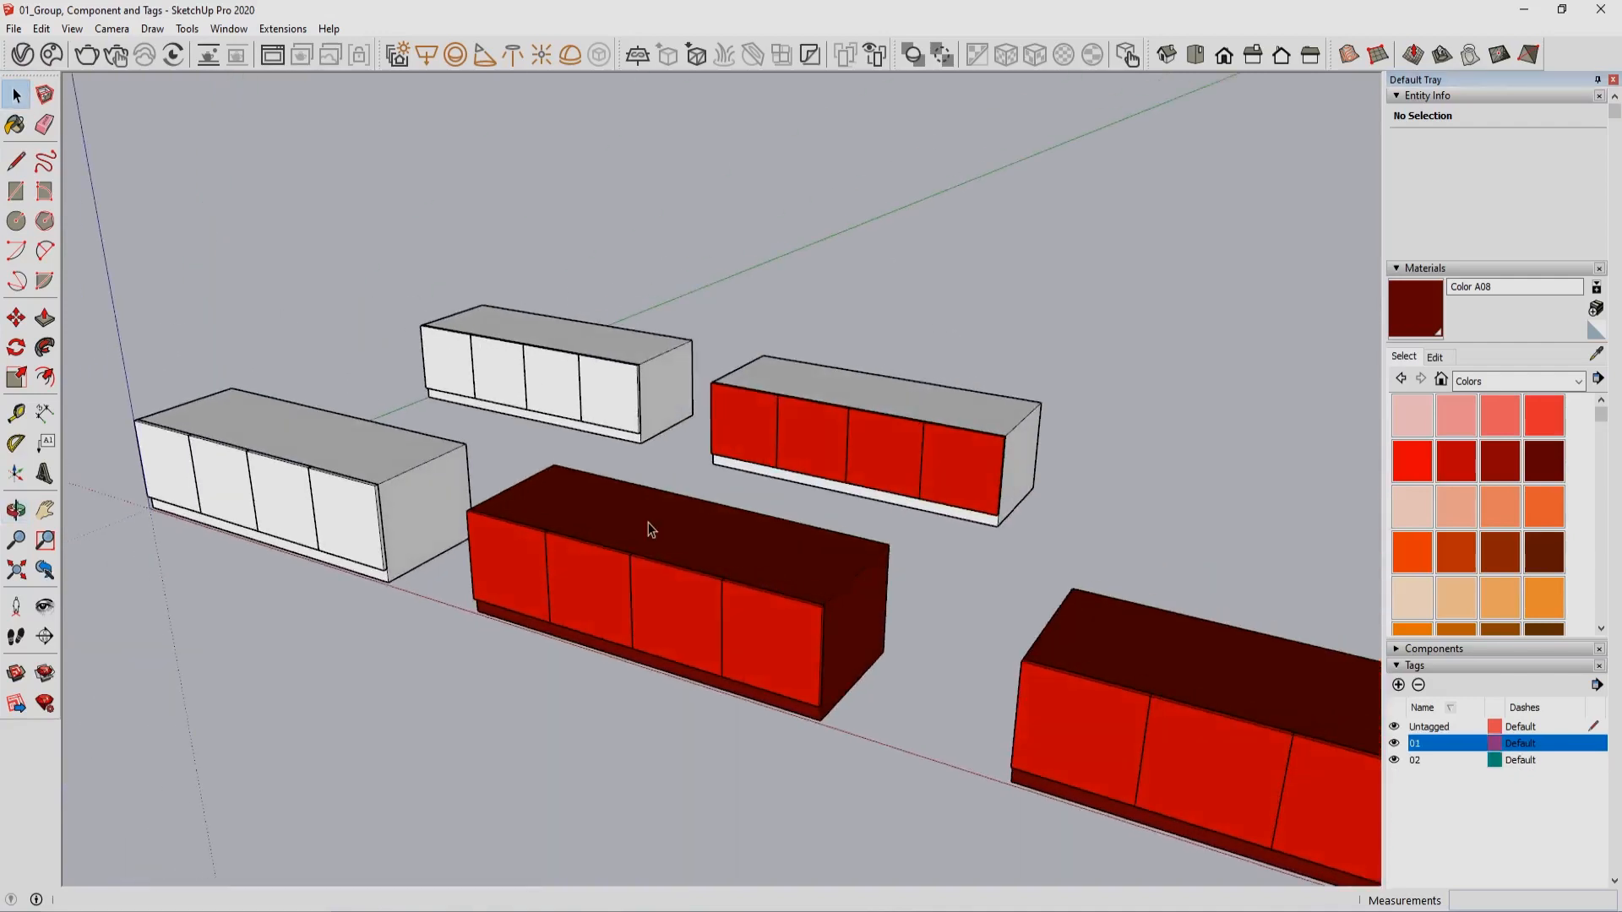